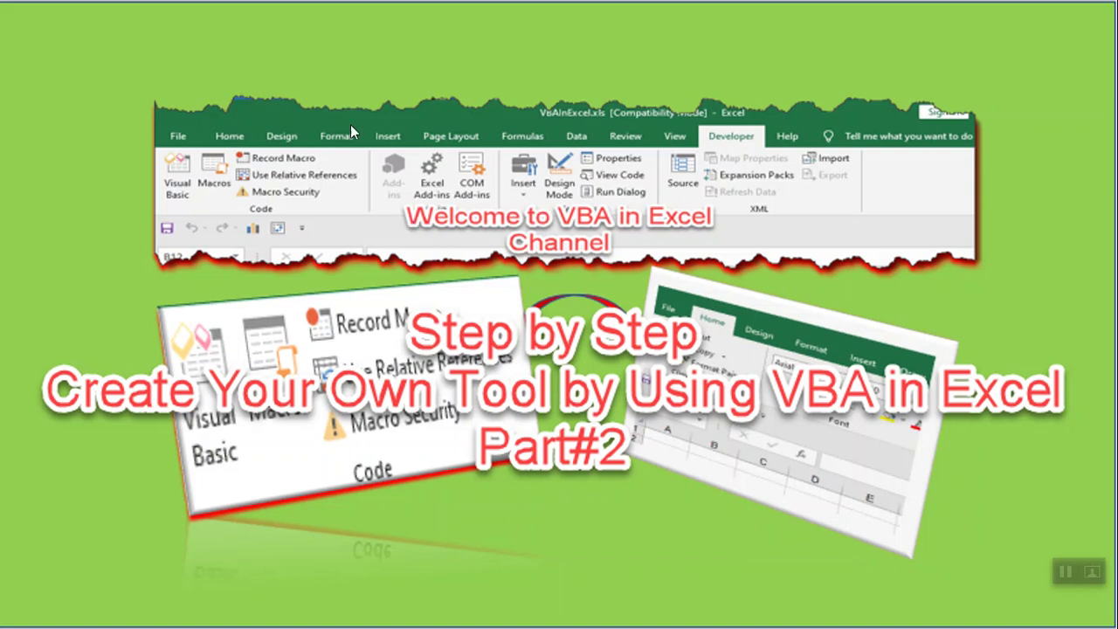
# Step: Advance the slideshow to the overview slide showing many files merged into one Excel sheet
pyautogui.click(511, 239)
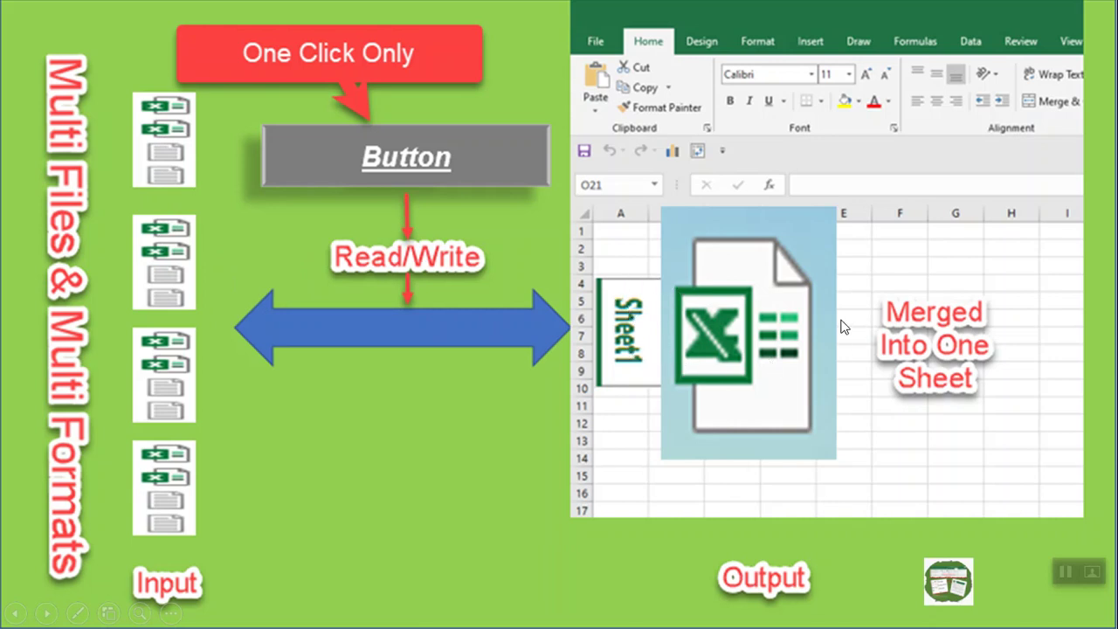
pyautogui.hotkey('alt', 'Tab')
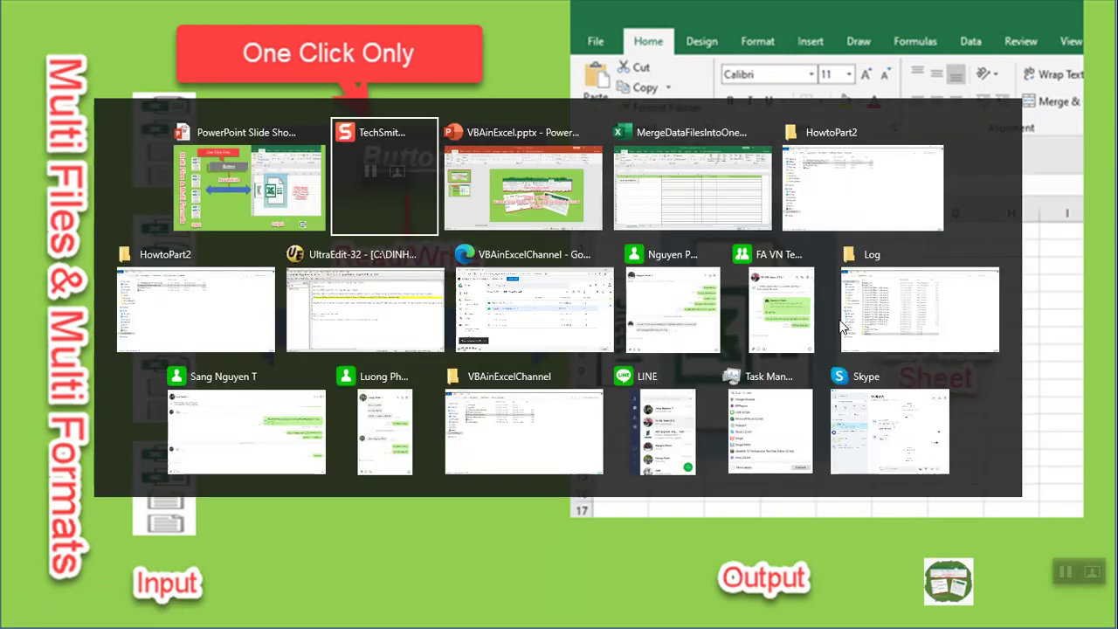
# Step: Switch to MergeDataFilesIntoOneSheet.xlsm, confirm Result is empty, and launch Select Your Data Files
pyautogui.press('Tab')
pyautogui.press('Tab')
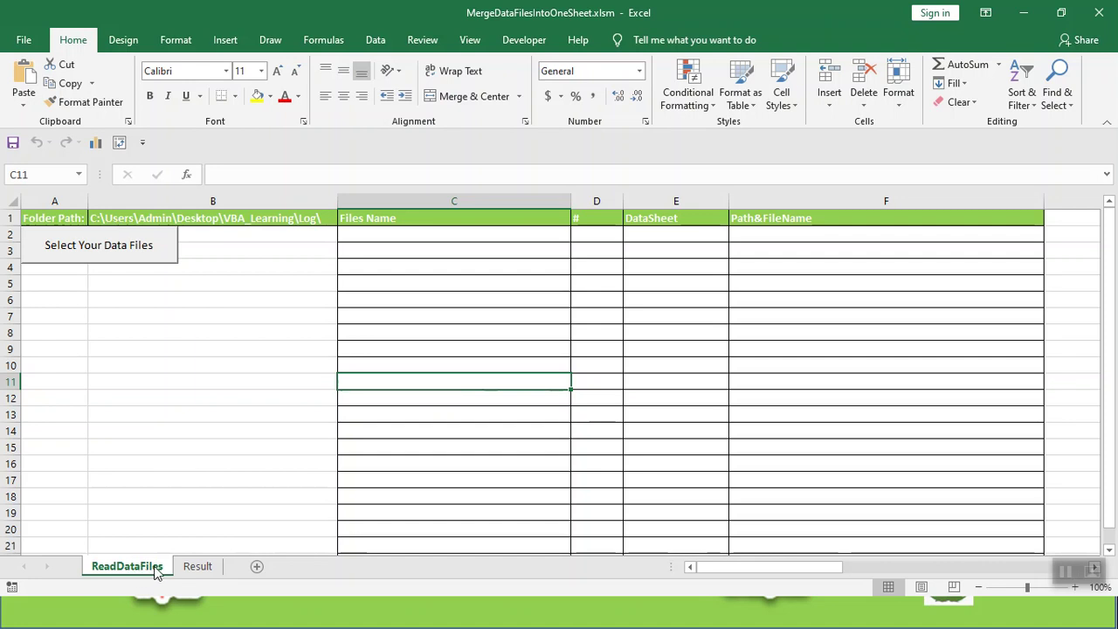
pyautogui.click(187, 569)
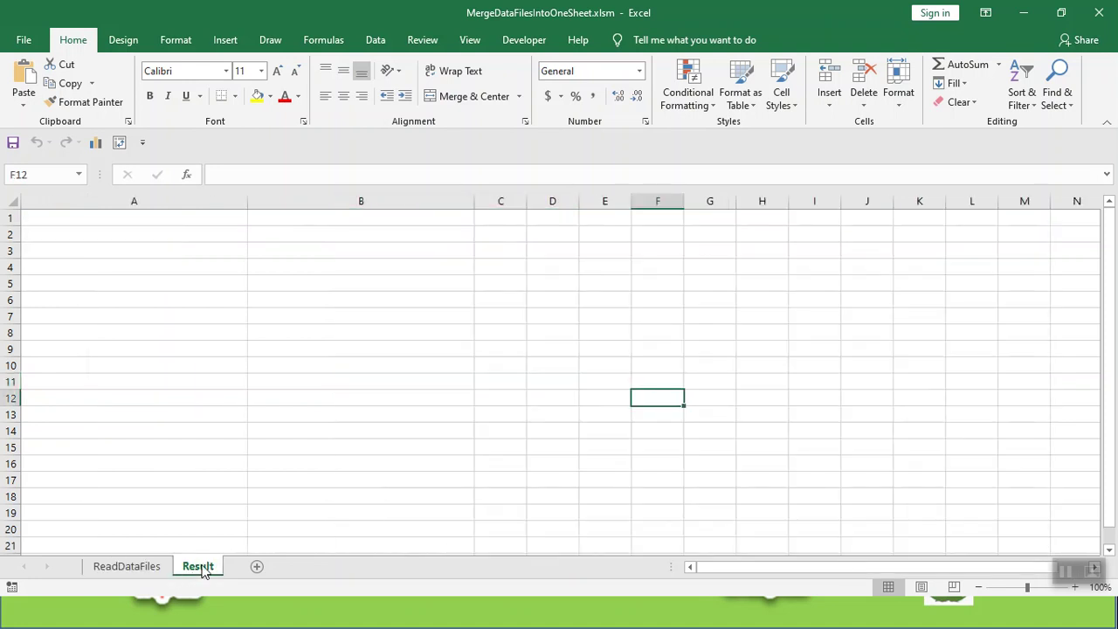
pyautogui.click(149, 568)
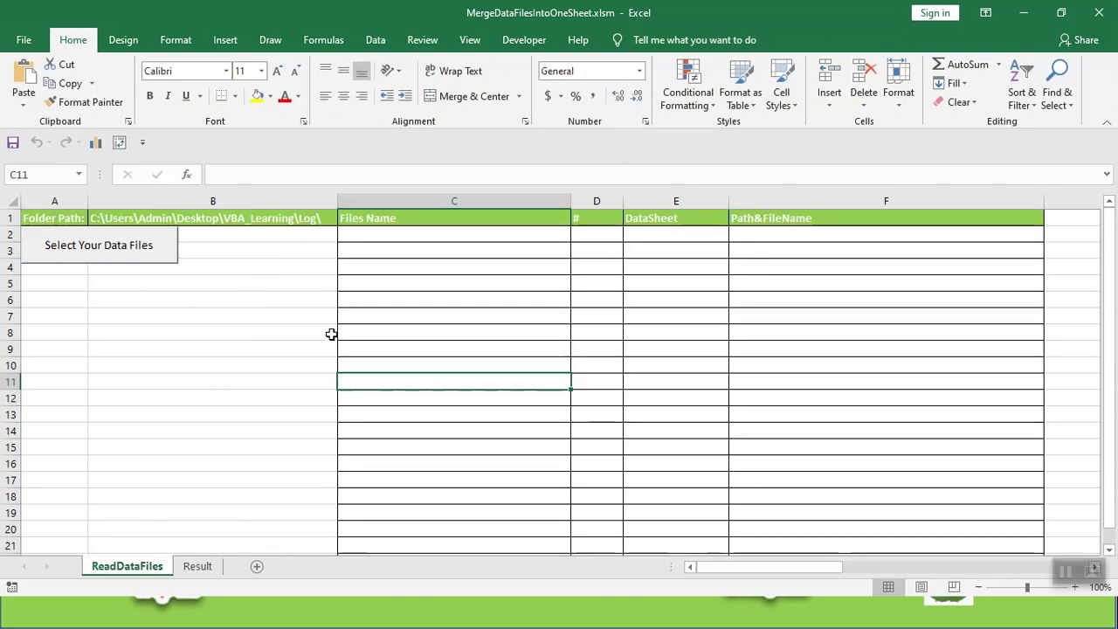
pyautogui.click(148, 248)
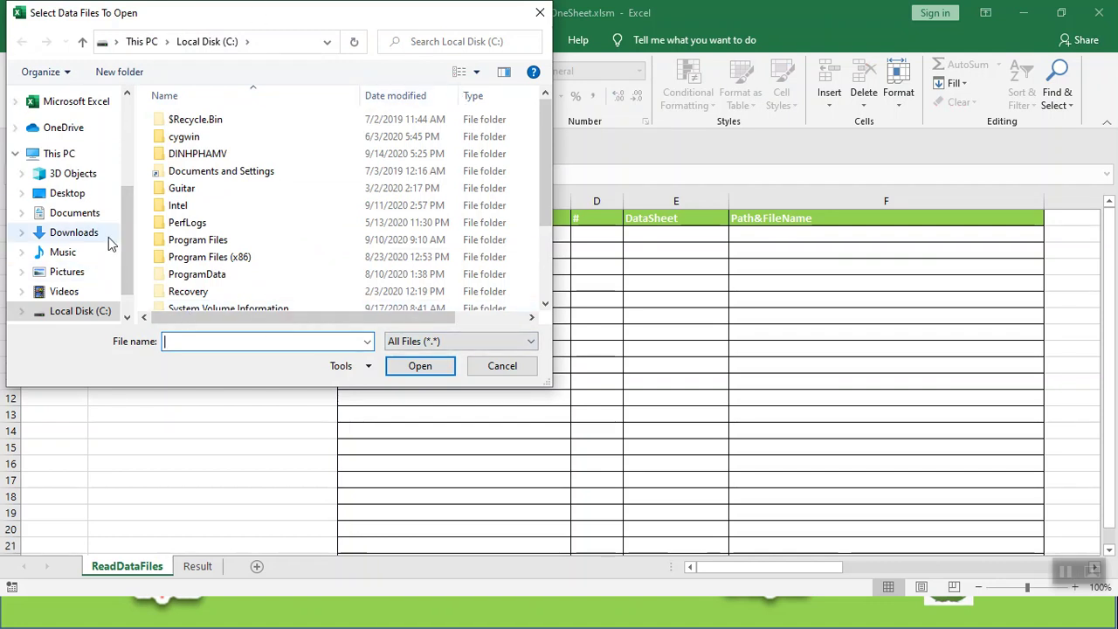
# Step: Browse the file picker to Desktop > VBA_Learning > Log
pyautogui.moveTo(124, 244); pyautogui.dragTo(130, 158)
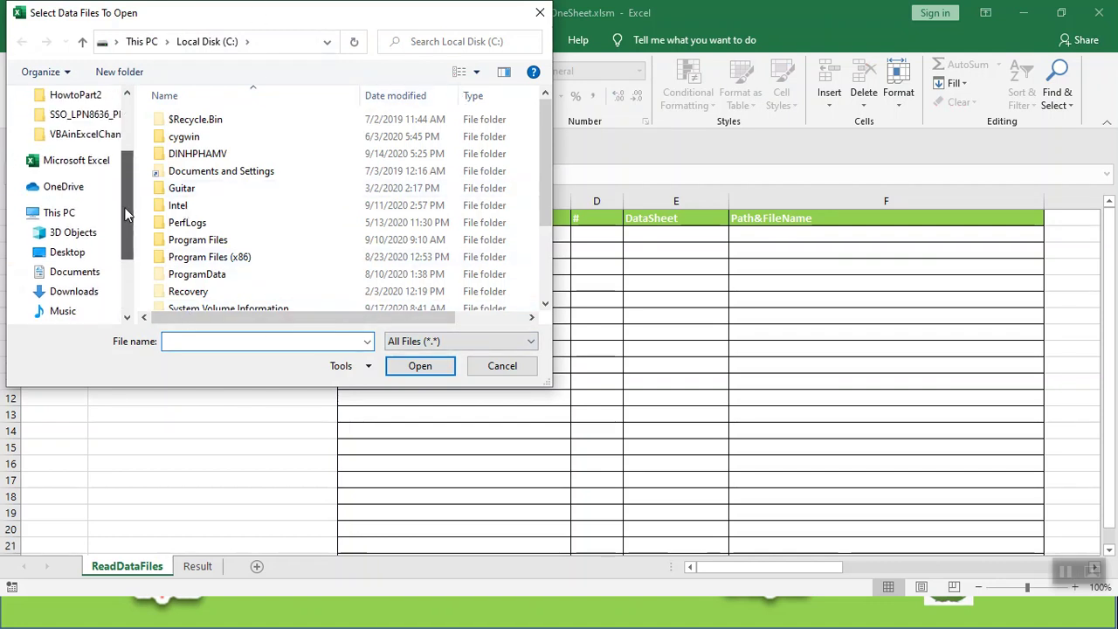
pyautogui.click(70, 95)
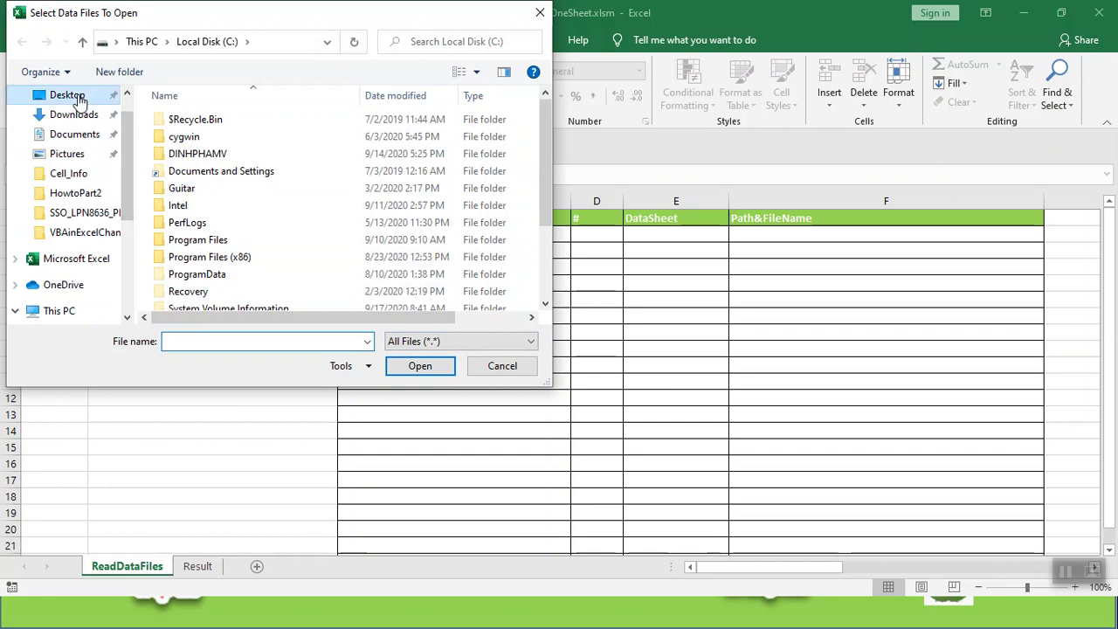
pyautogui.moveTo(546, 171); pyautogui.dragTo(540, 258)
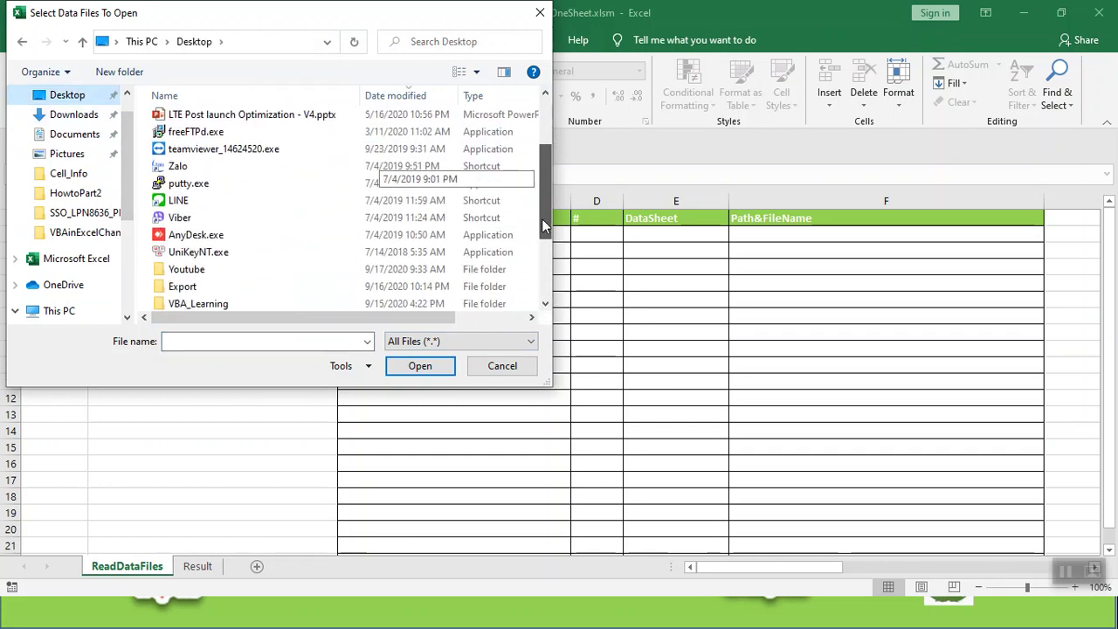
pyautogui.doubleClick(206, 212)
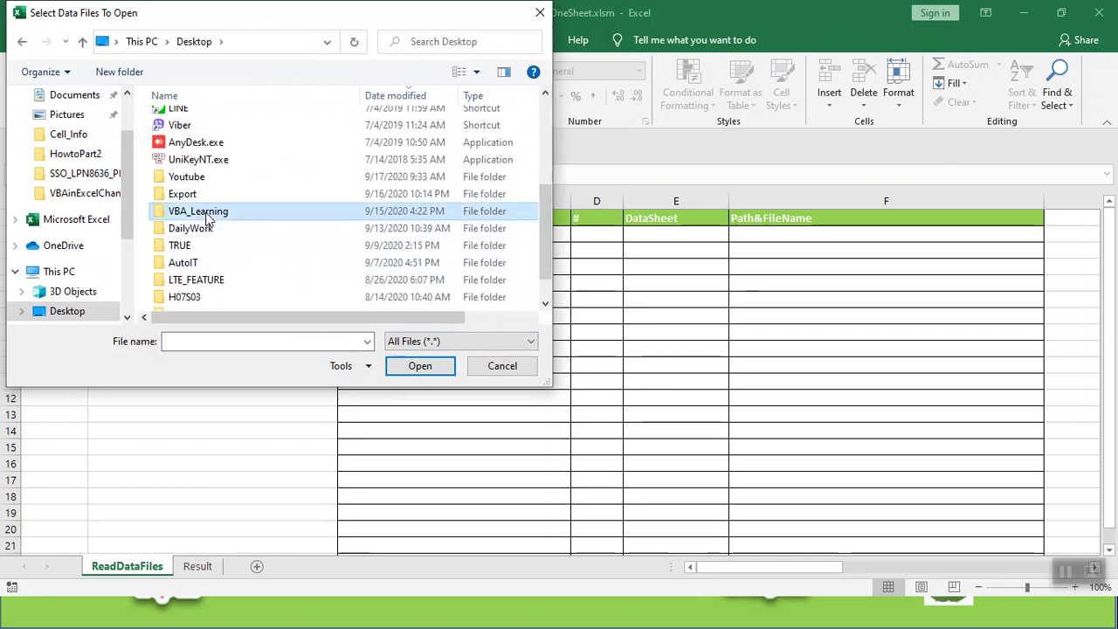
pyautogui.doubleClick(176, 171)
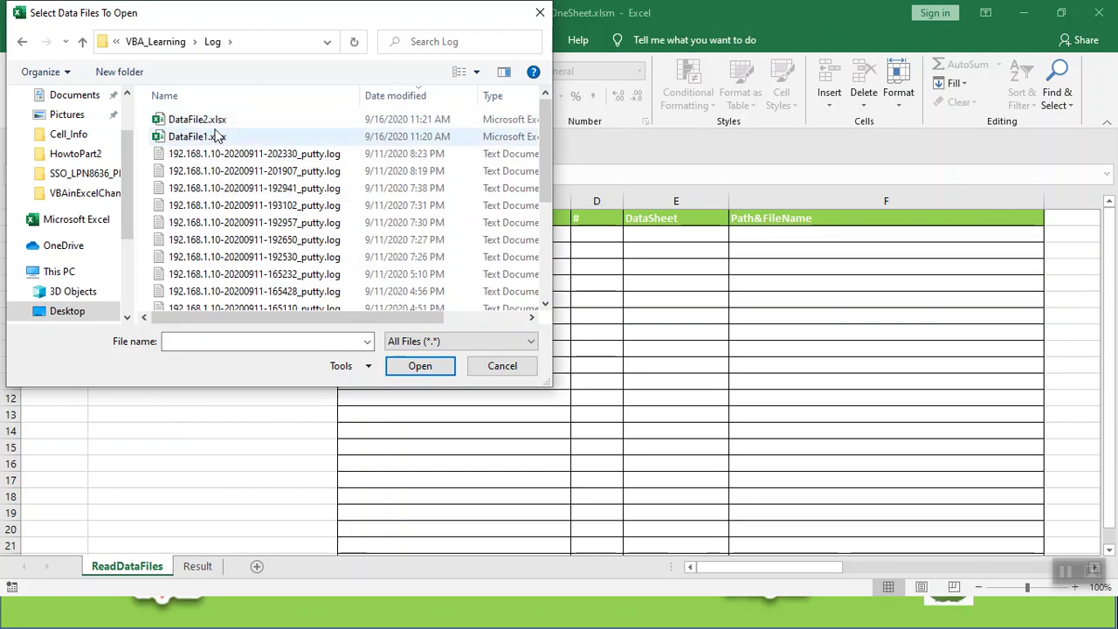
# Step: Select DataFile2.xlsx, DataFile1.xlsx and the two putty logs, and open them for merging
pyautogui.click(201, 120)
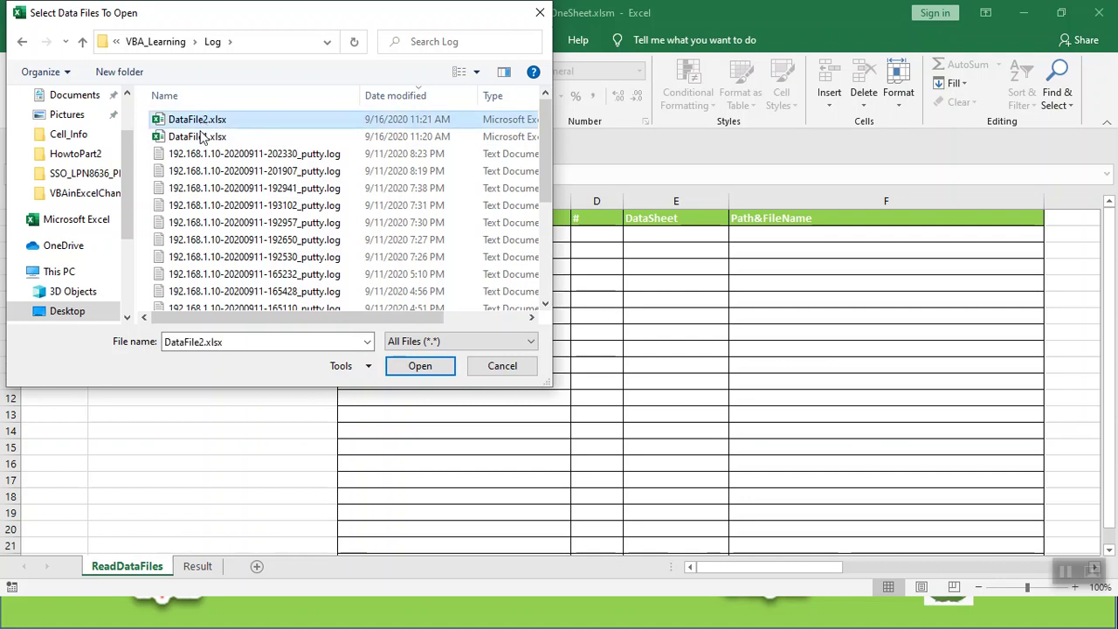
pyautogui.keyDown('ctrl'); pyautogui.click(209, 138); pyautogui.keyUp('ctrl')
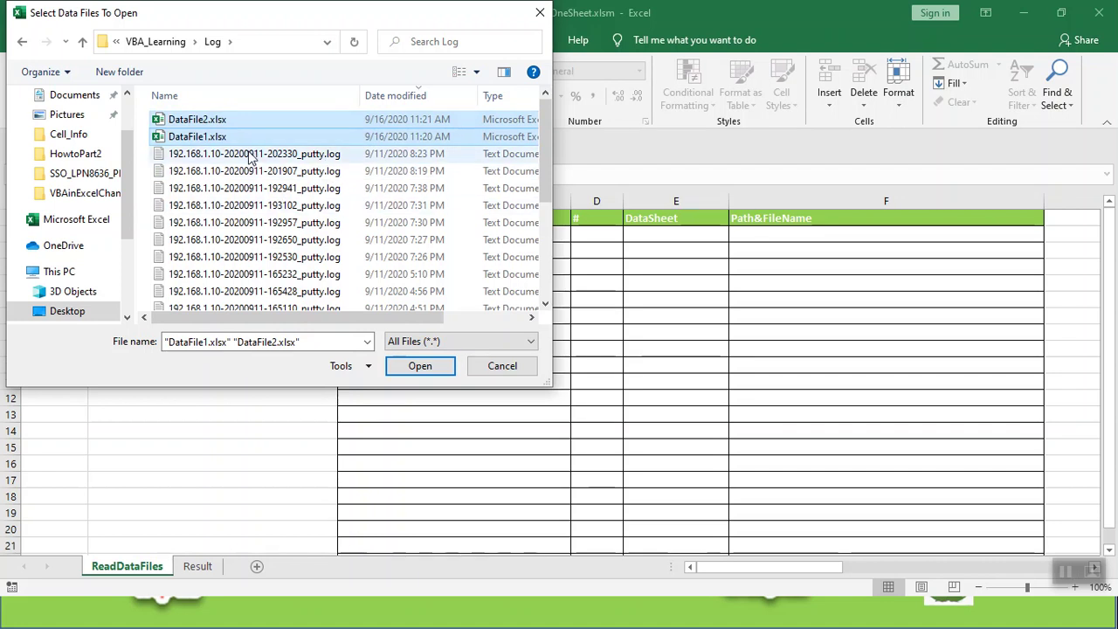
pyautogui.click(195, 121)
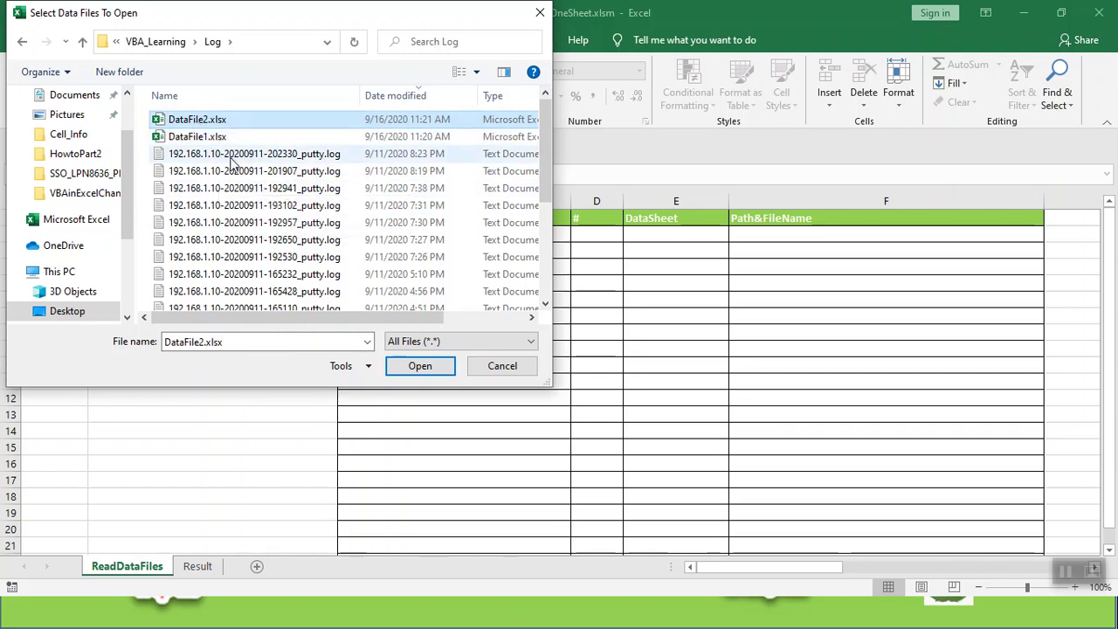
pyautogui.keyDown('shift'); pyautogui.click(276, 171); pyautogui.keyUp('shift')
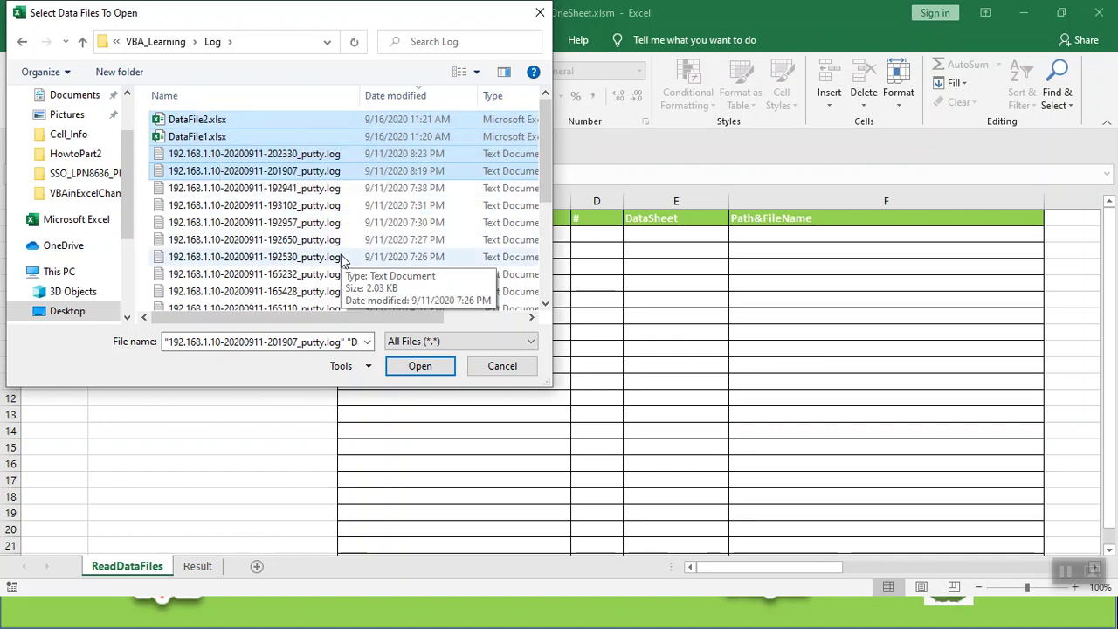
pyautogui.click(420, 366)
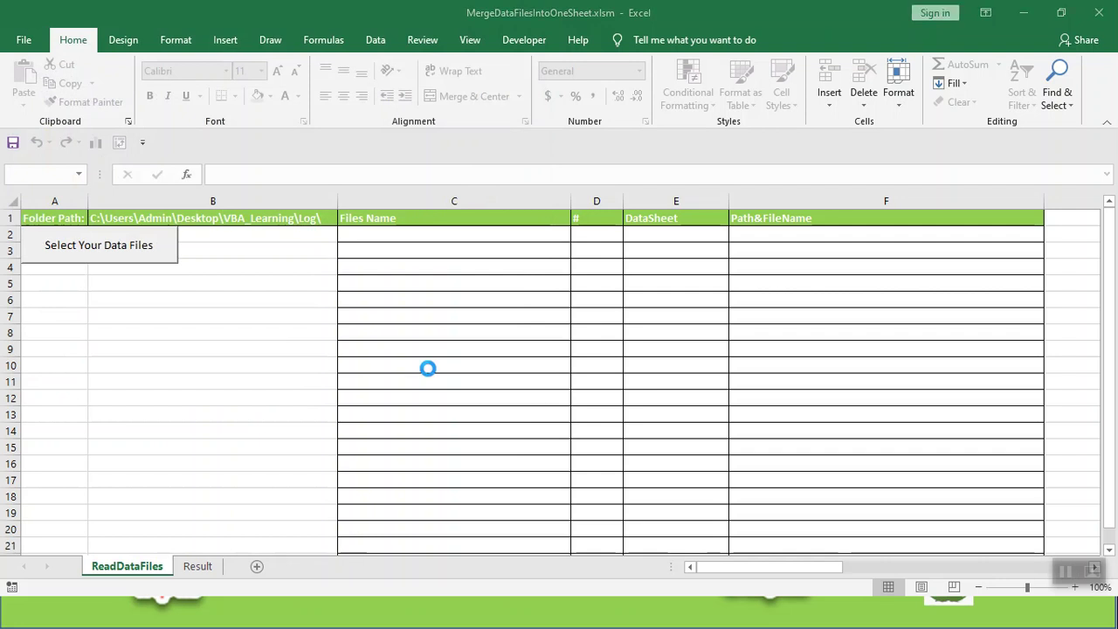
# Step: Dismiss the completion message and scroll through the merged Result rows down to row 98
pyautogui.click(609, 360)
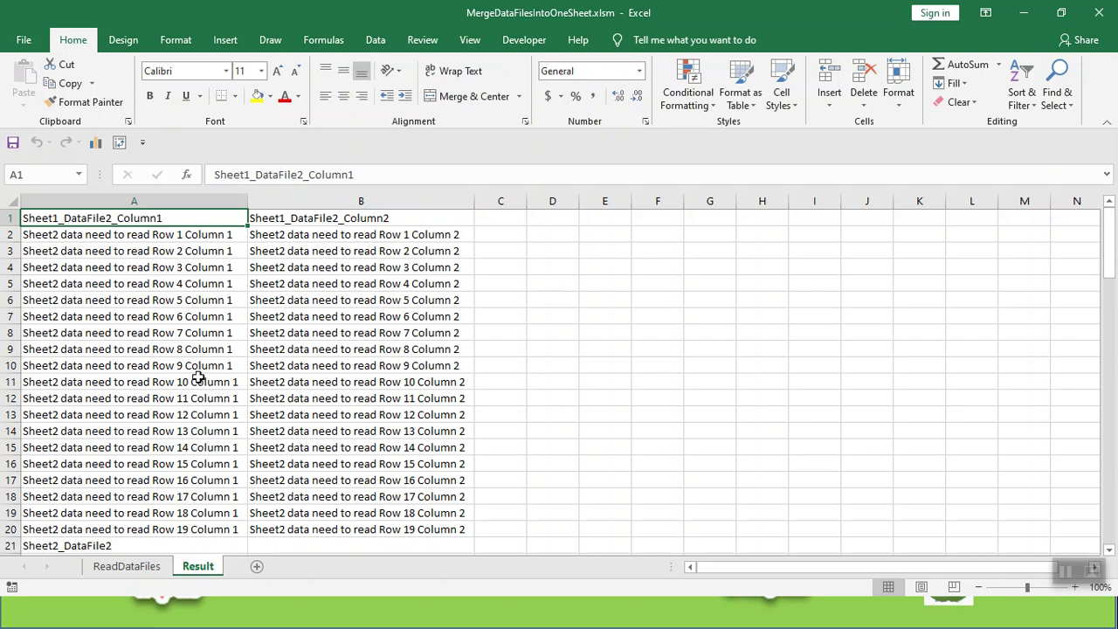
pyautogui.moveTo(1110, 267); pyautogui.dragTo(1110, 288)
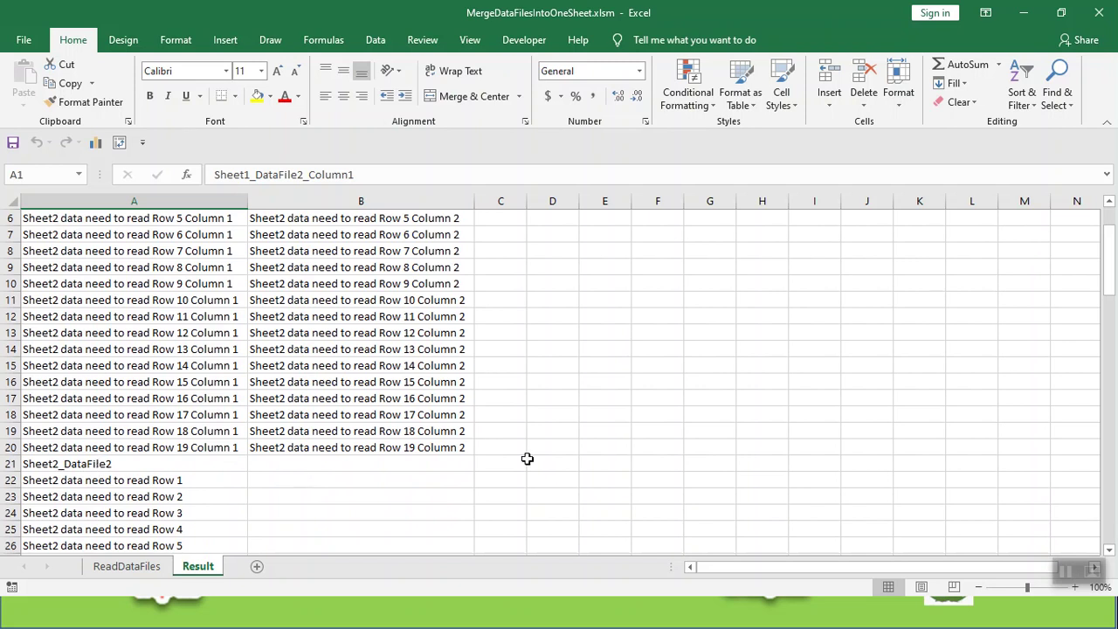
pyautogui.moveTo(1108, 297); pyautogui.dragTo(1109, 313)
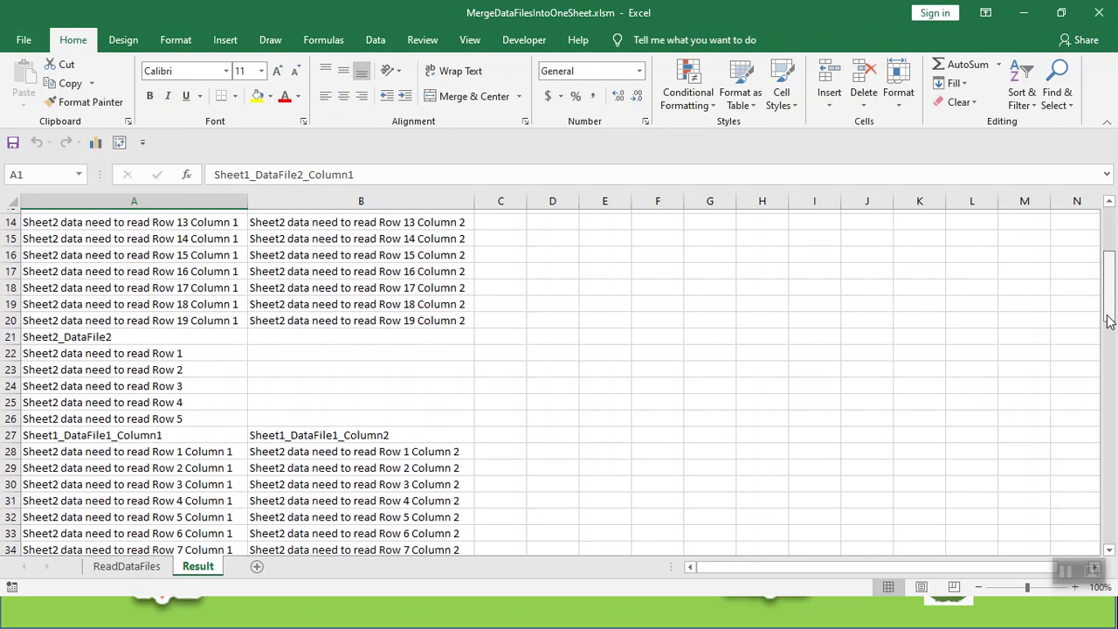
pyautogui.scroll(4, 305, 385)
pyautogui.scroll(1, 306, 385)
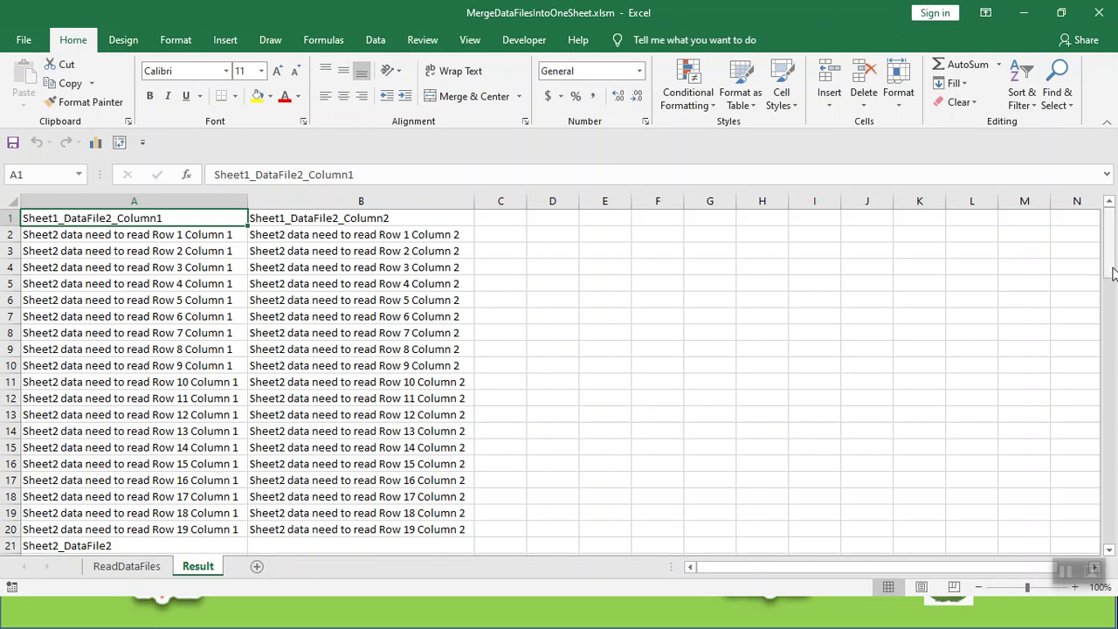
pyautogui.moveTo(1109, 262); pyautogui.dragTo(1110, 334)
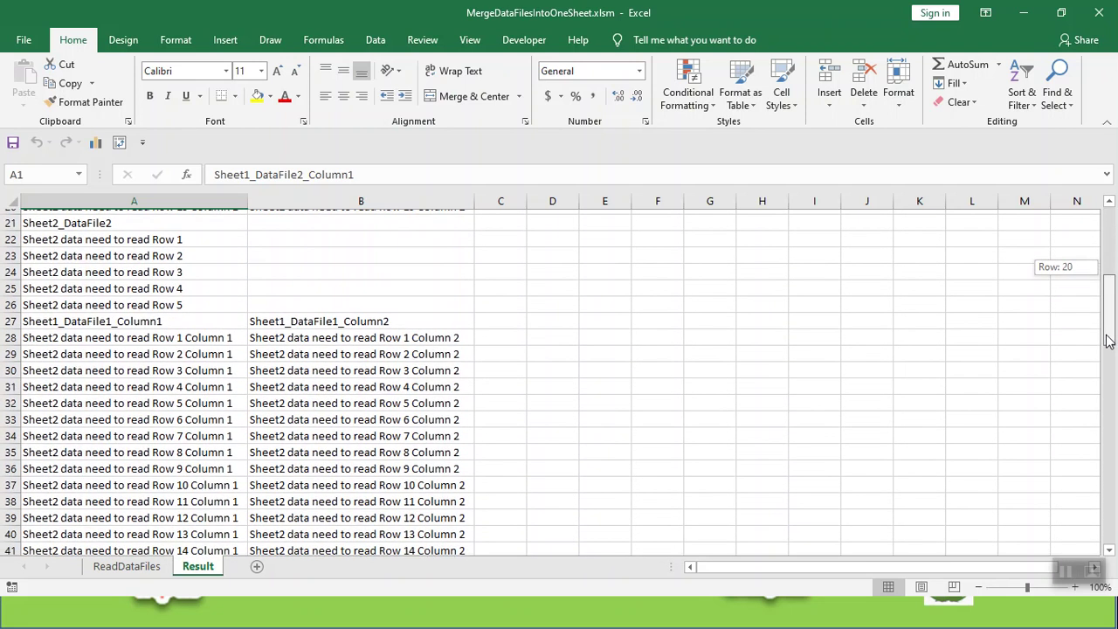
pyautogui.moveTo(1110, 335); pyautogui.dragTo(1109, 363)
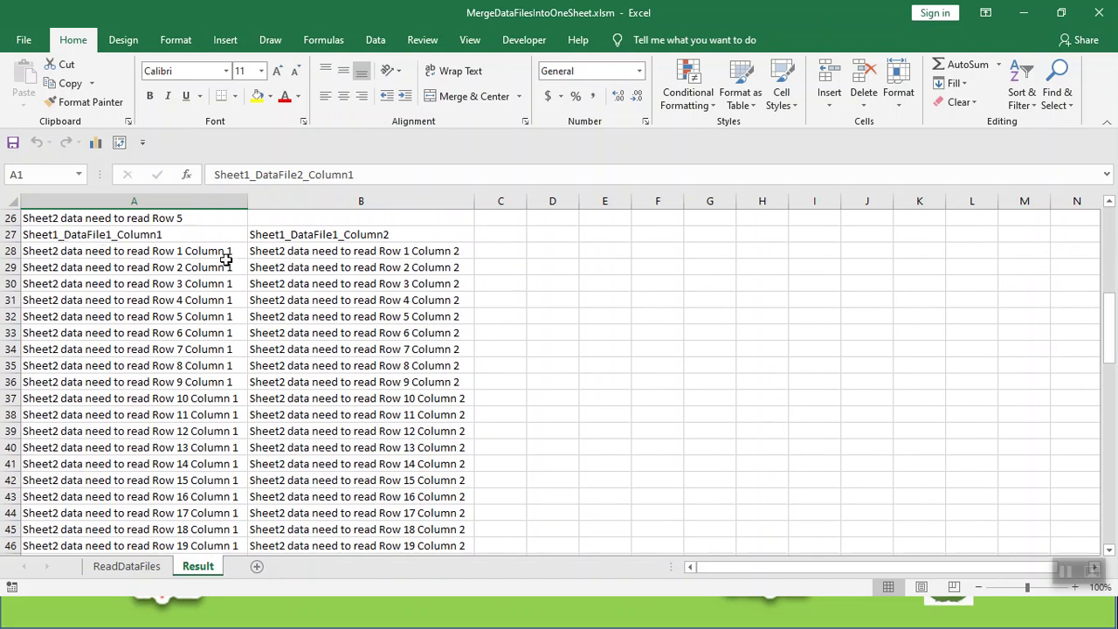
pyautogui.moveTo(1109, 334); pyautogui.dragTo(1113, 389)
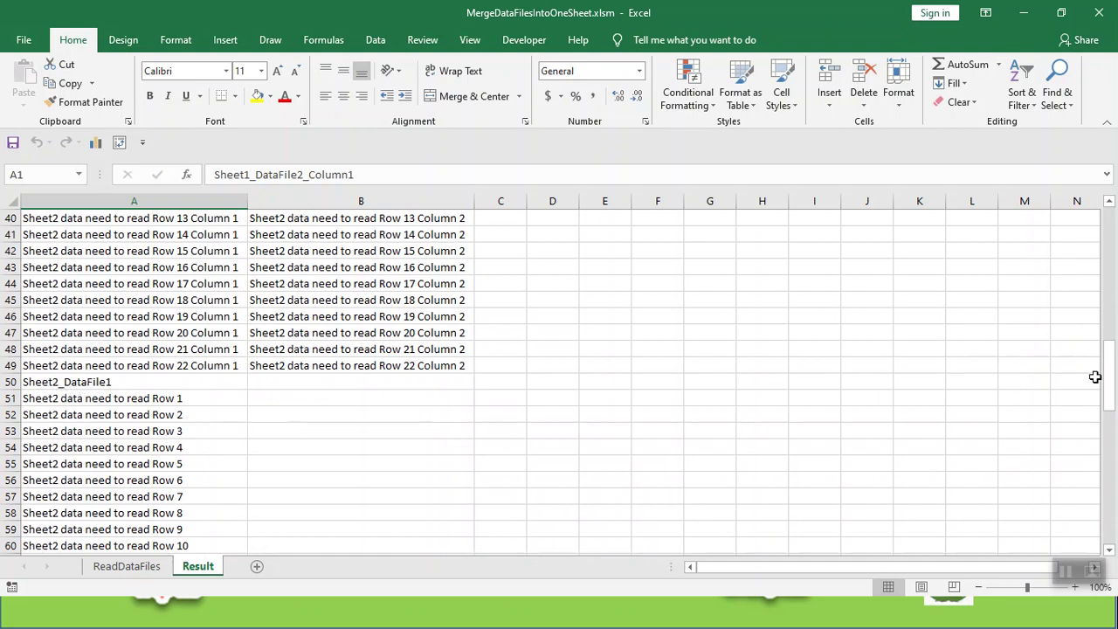
pyautogui.moveTo(1107, 387); pyautogui.dragTo(1112, 457)
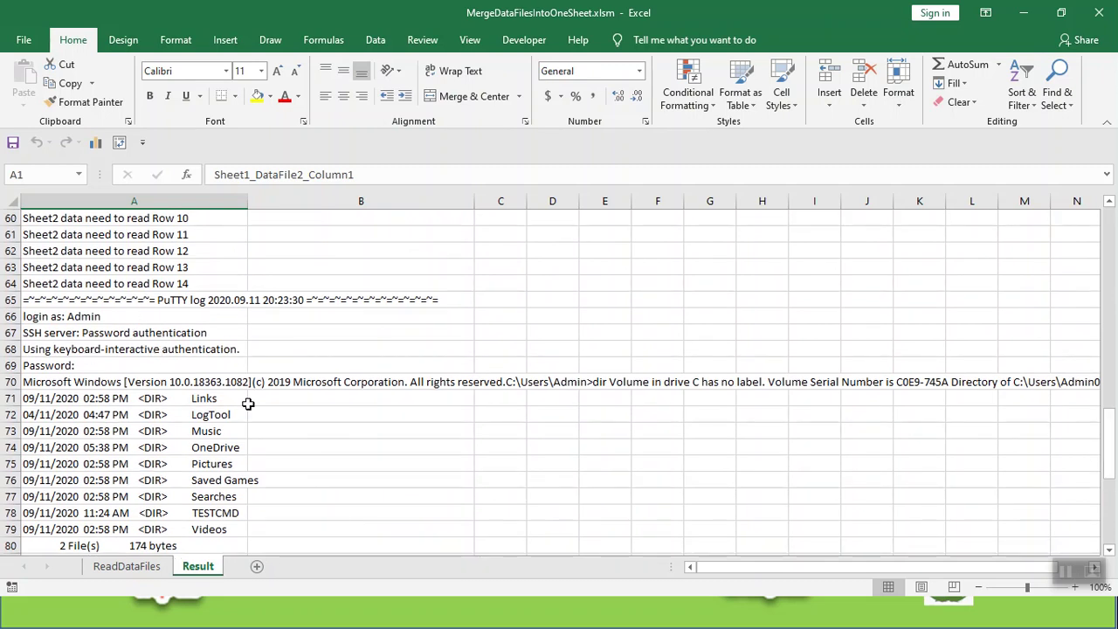
pyautogui.moveTo(1114, 415)
pyautogui.mouseDown()
pyautogui.moveTo(1112, 510)
pyautogui.moveTo(1107, 336)
pyautogui.mouseUp()
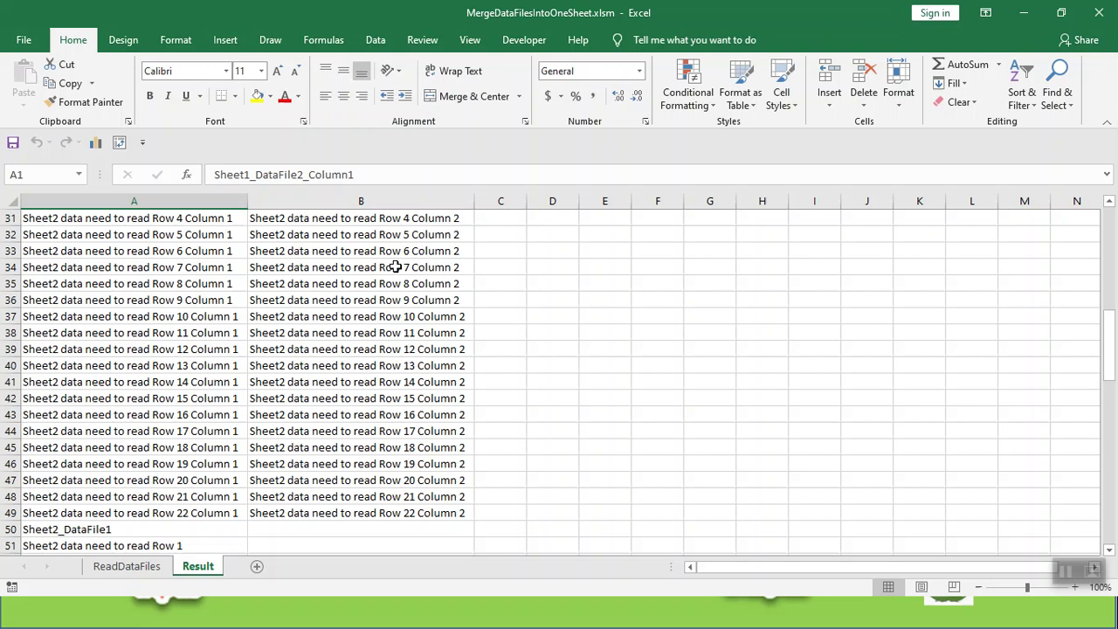
# Step: Open DataFile2.xlsx from the Log folder and review its Sheet1Data columns A–B through row 20
pyautogui.hotkey('alt', 'Tab')
pyautogui.hotkey('alt', 'Tab')
pyautogui.hotkey('alt', 'Tab')
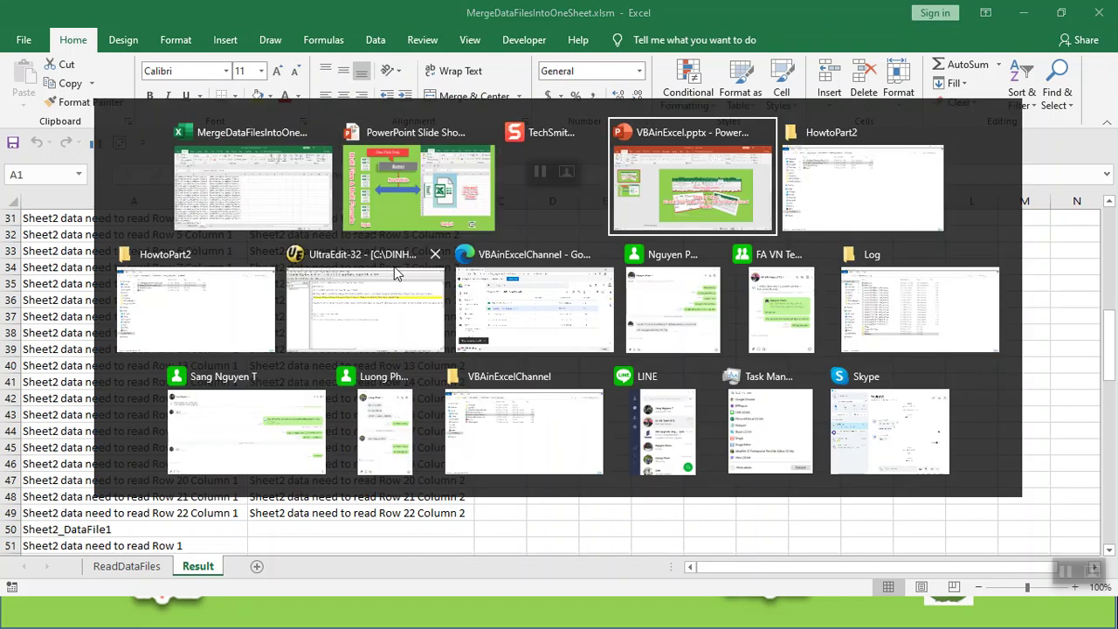
pyautogui.click(879, 308)
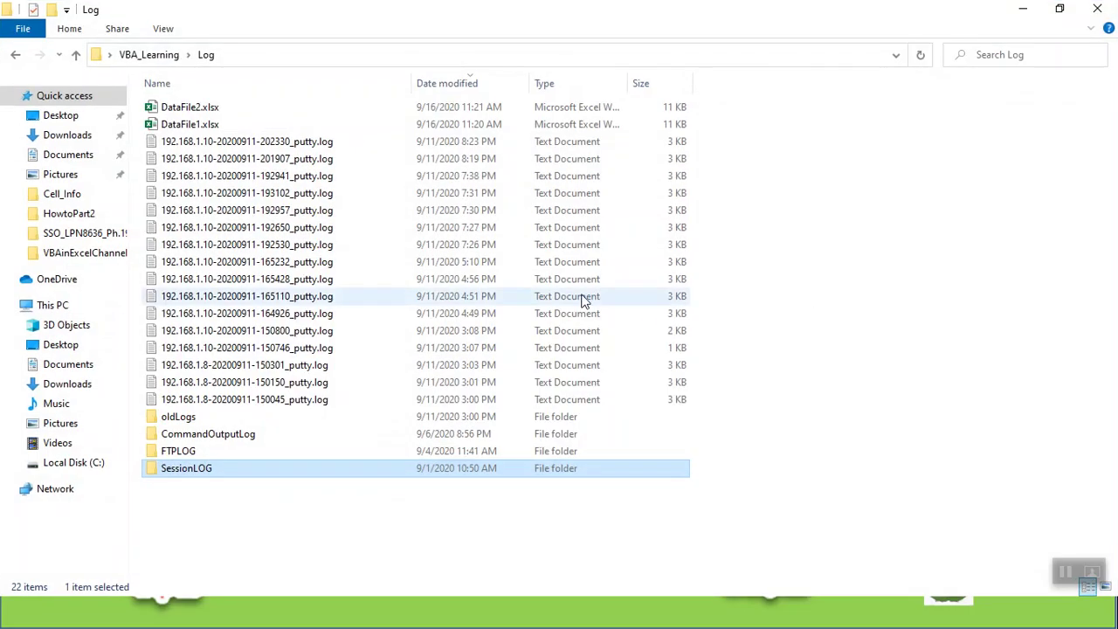
pyautogui.doubleClick(210, 108)
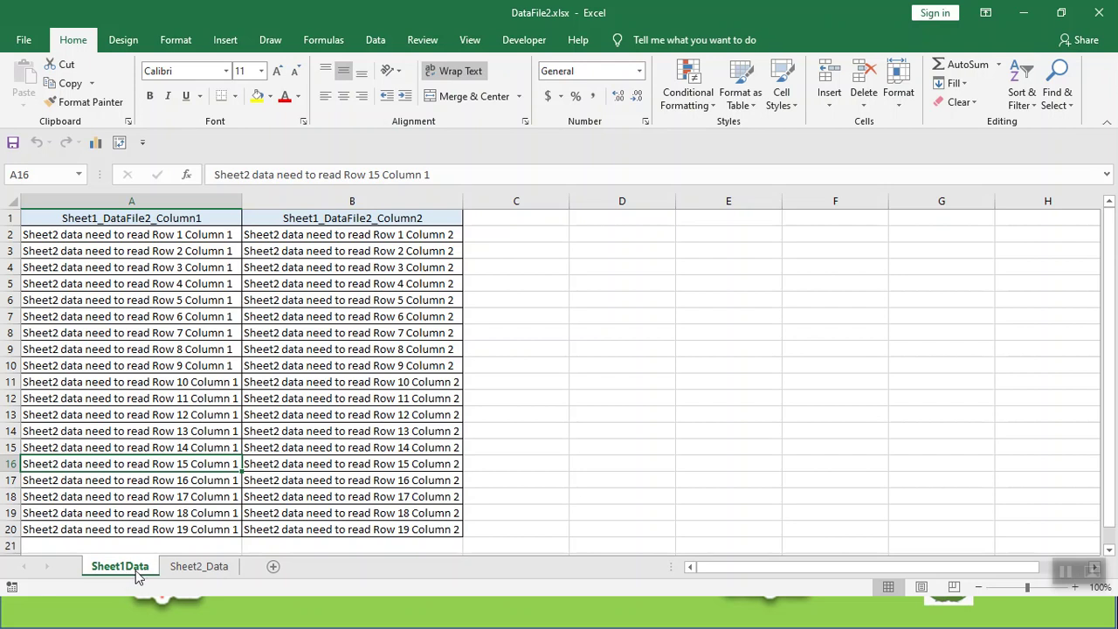
pyautogui.click(166, 232)
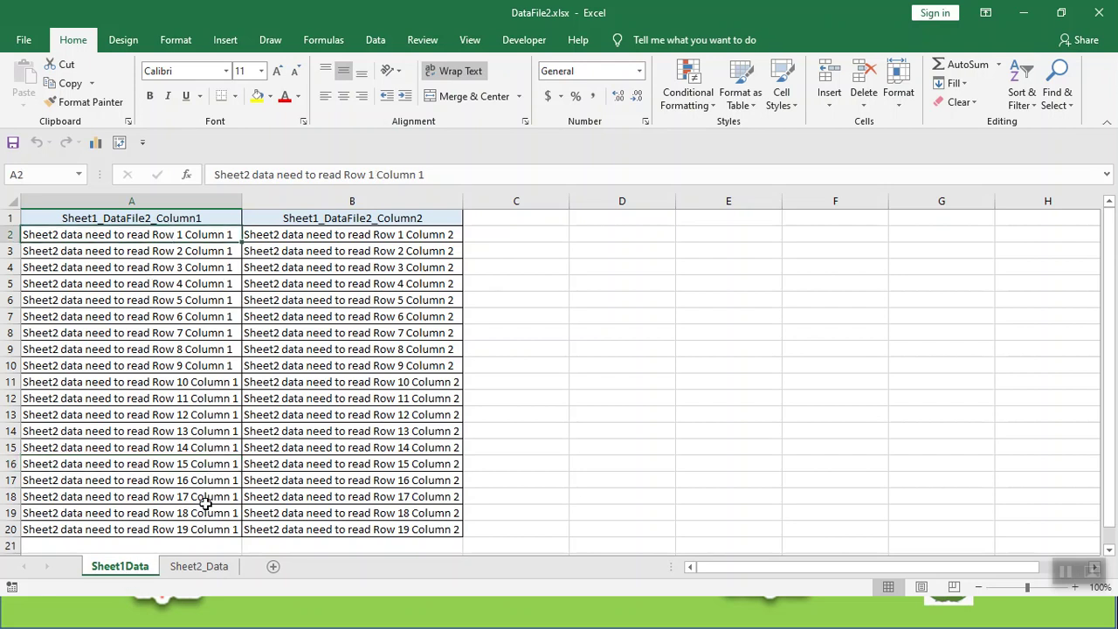
pyautogui.click(162, 194)
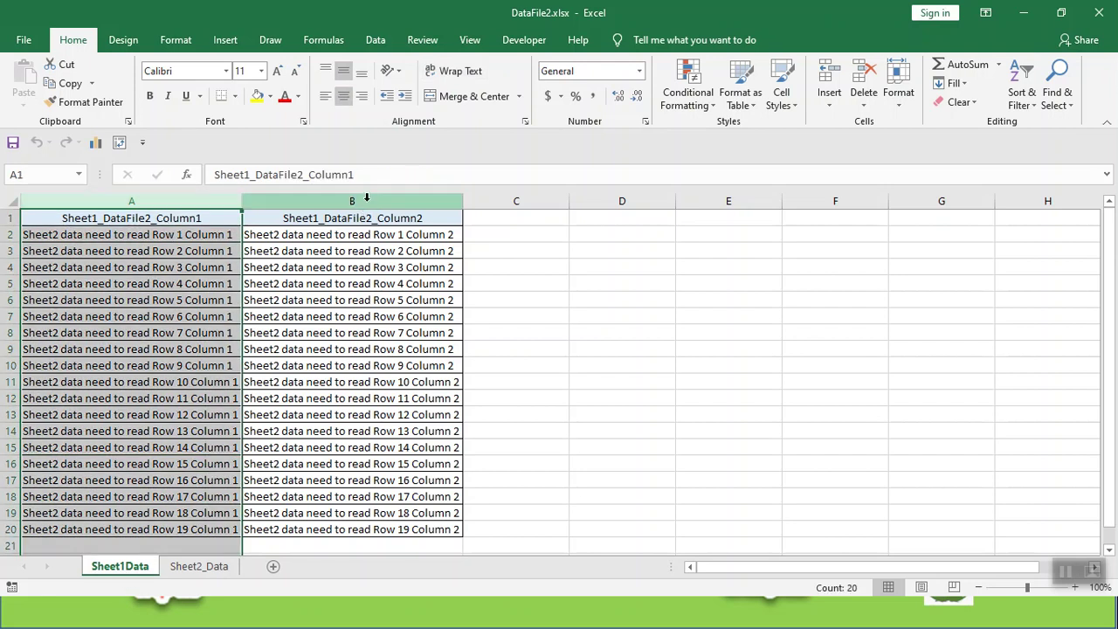
pyautogui.click(367, 198)
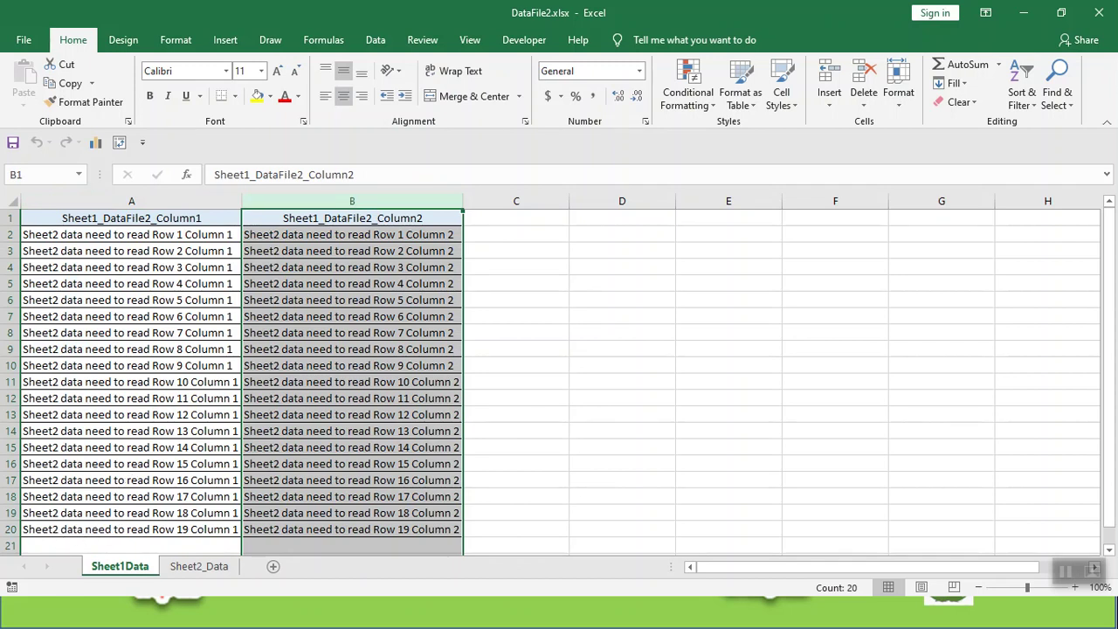
pyautogui.click(10, 529)
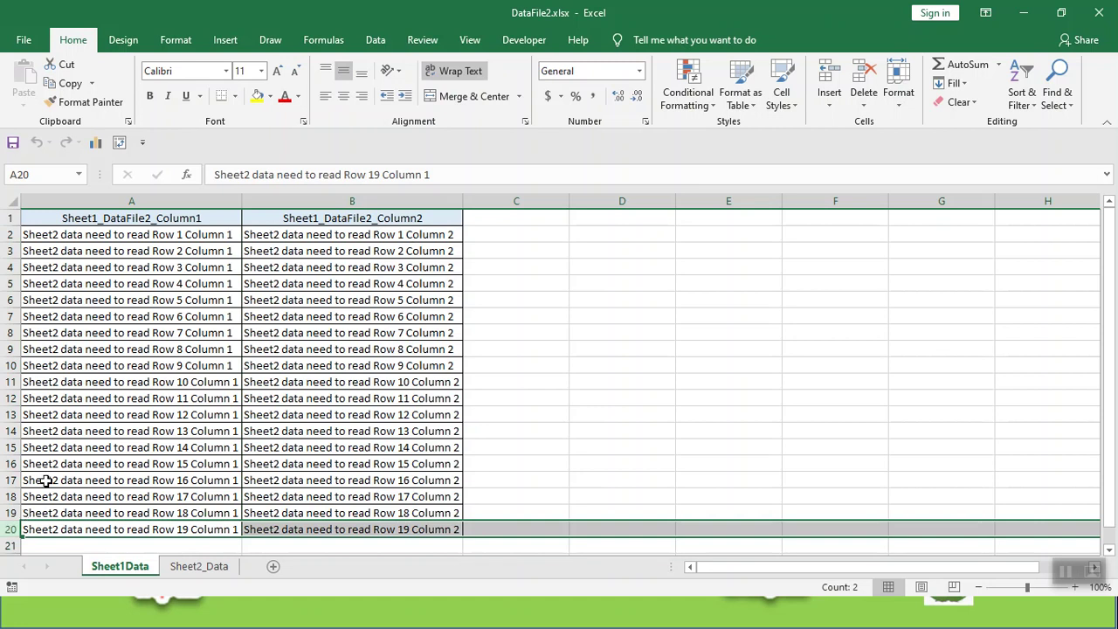
# Step: Compare DataFile2's Sheet2_Data sheet with Result rows 21–26
pyautogui.hotkey('alt', 'Tab')
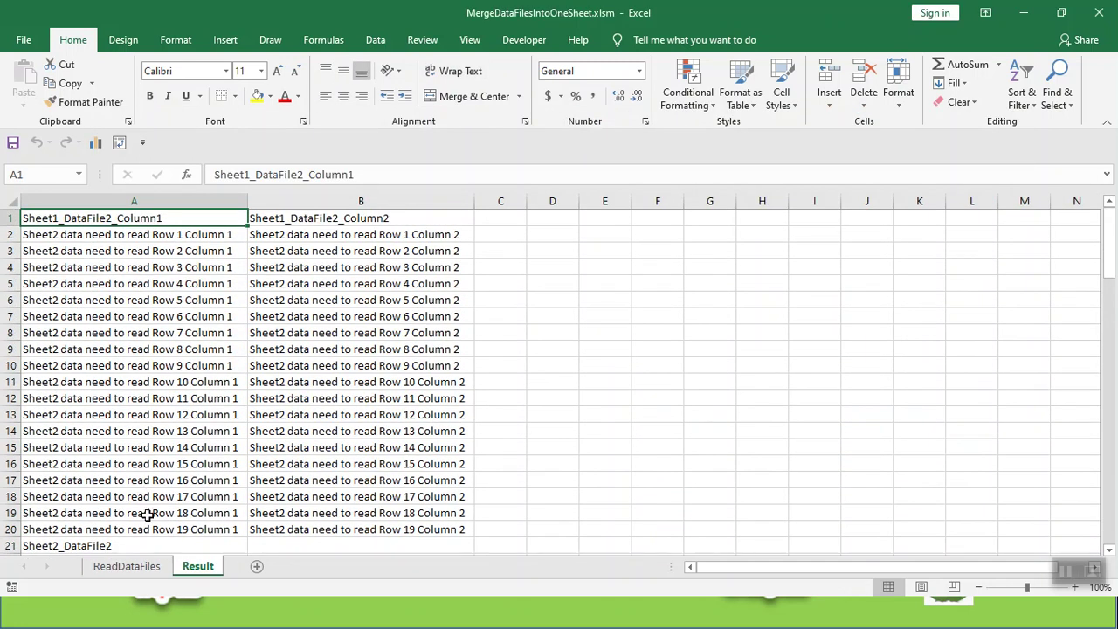
pyautogui.hotkey('alt', 'Tab')
pyautogui.click(199, 566)
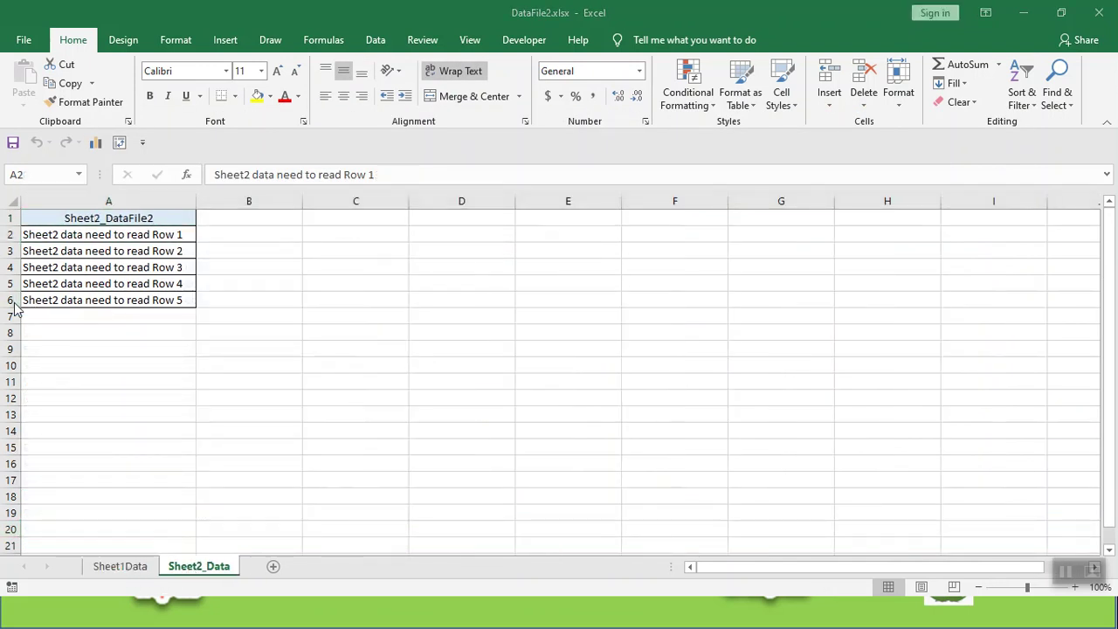
pyautogui.hotkey('alt', 'Tab')
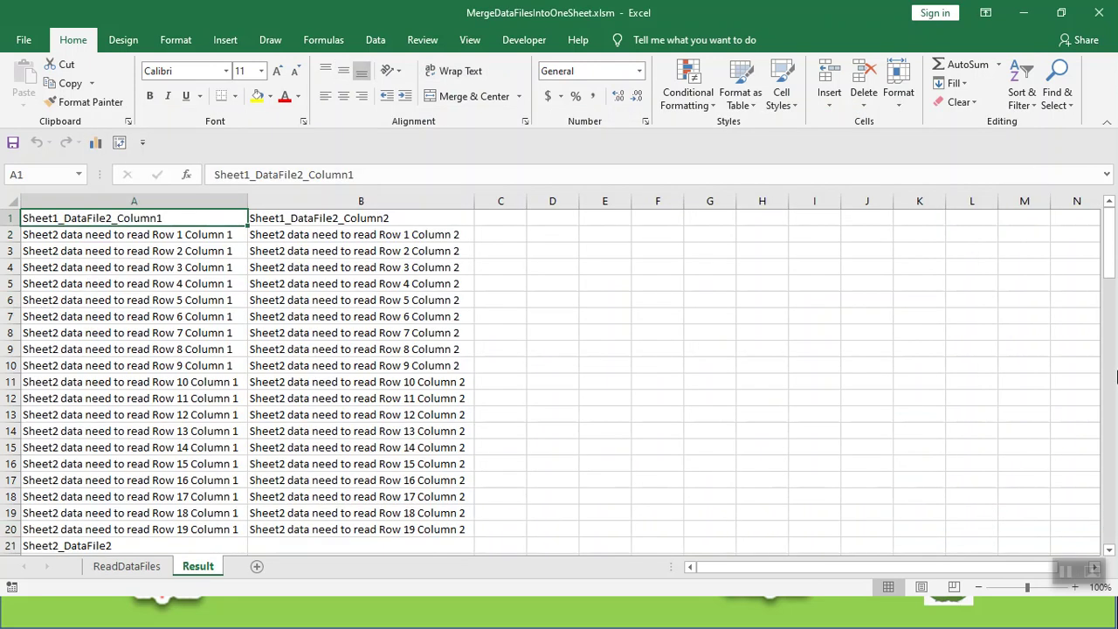
pyautogui.moveTo(1113, 274); pyautogui.dragTo(1101, 328)
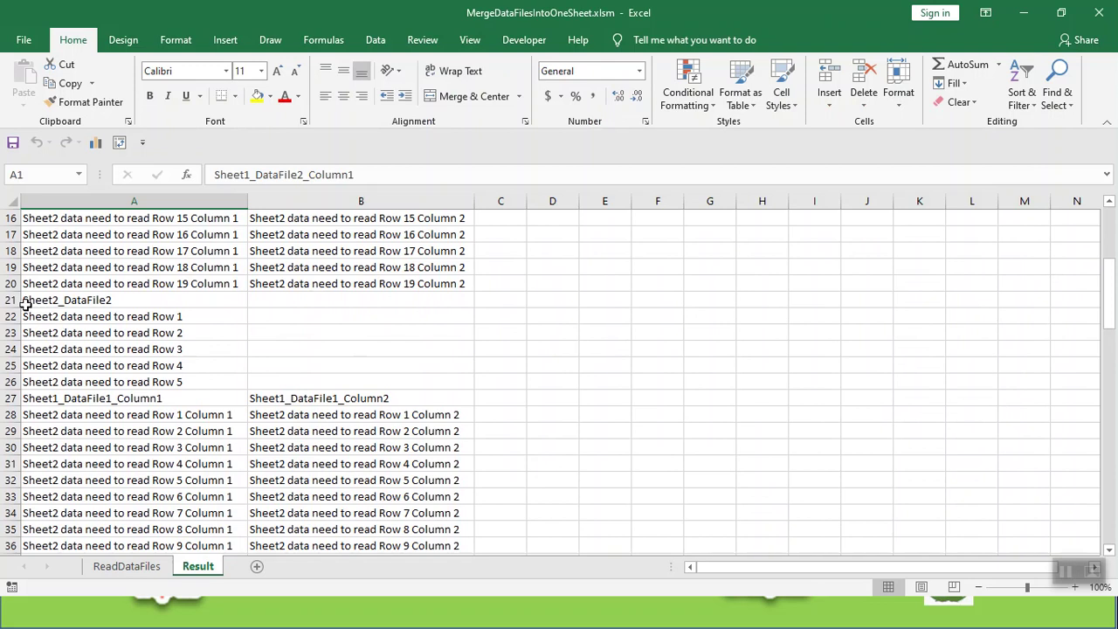
pyautogui.moveTo(12, 300); pyautogui.dragTo(14, 382)
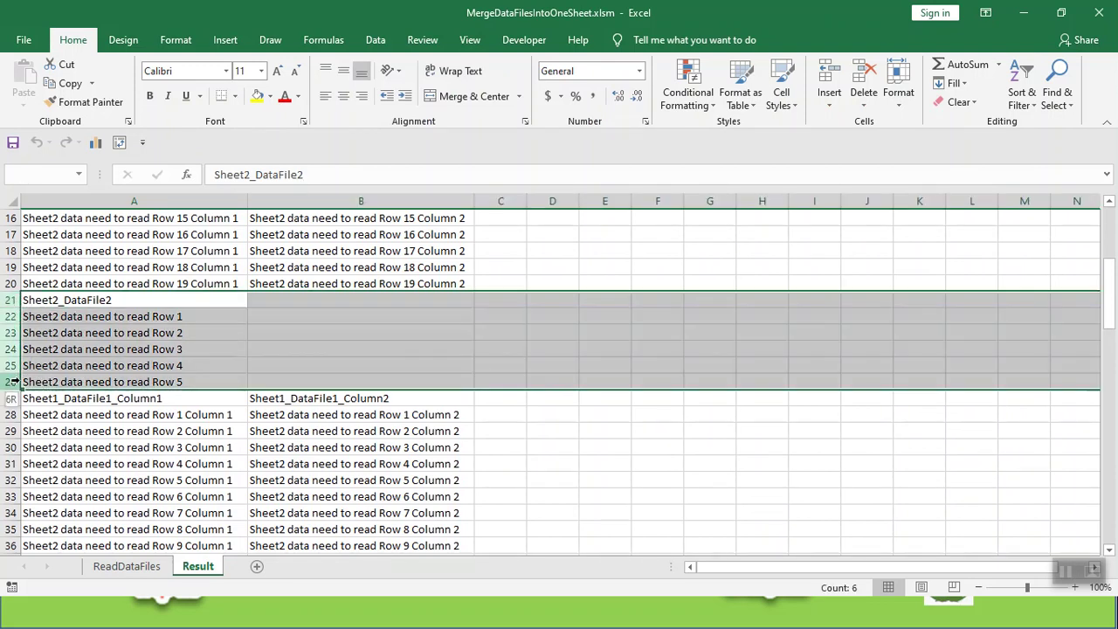
pyautogui.hotkey('alt', 'Tab')
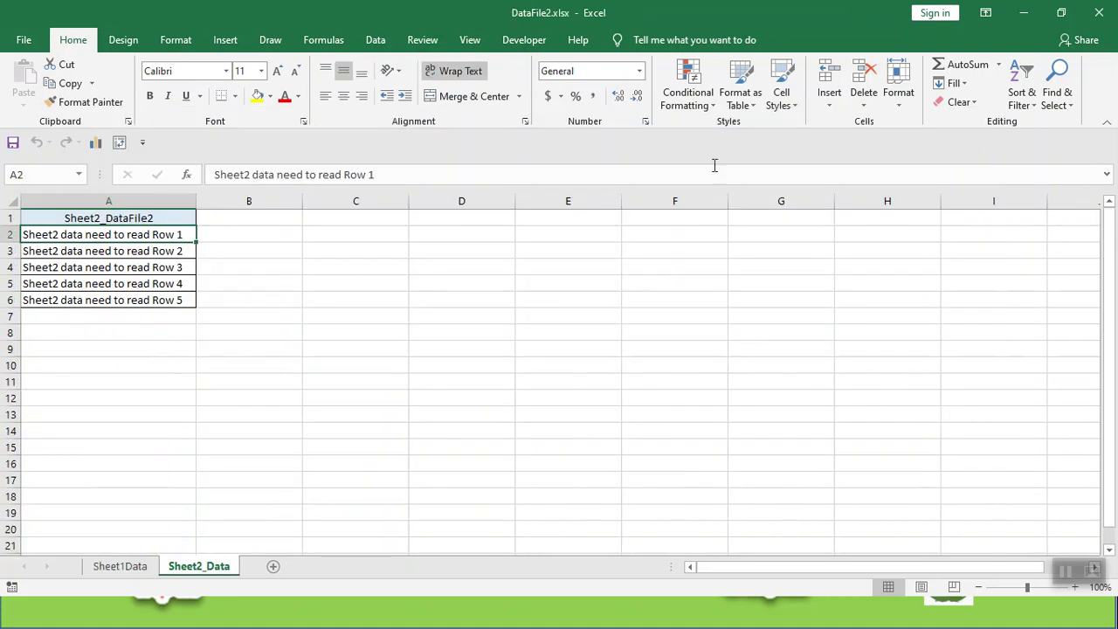
pyautogui.hotkey('alt', 'Tab')
pyautogui.hotkey('alt', 'Tab')
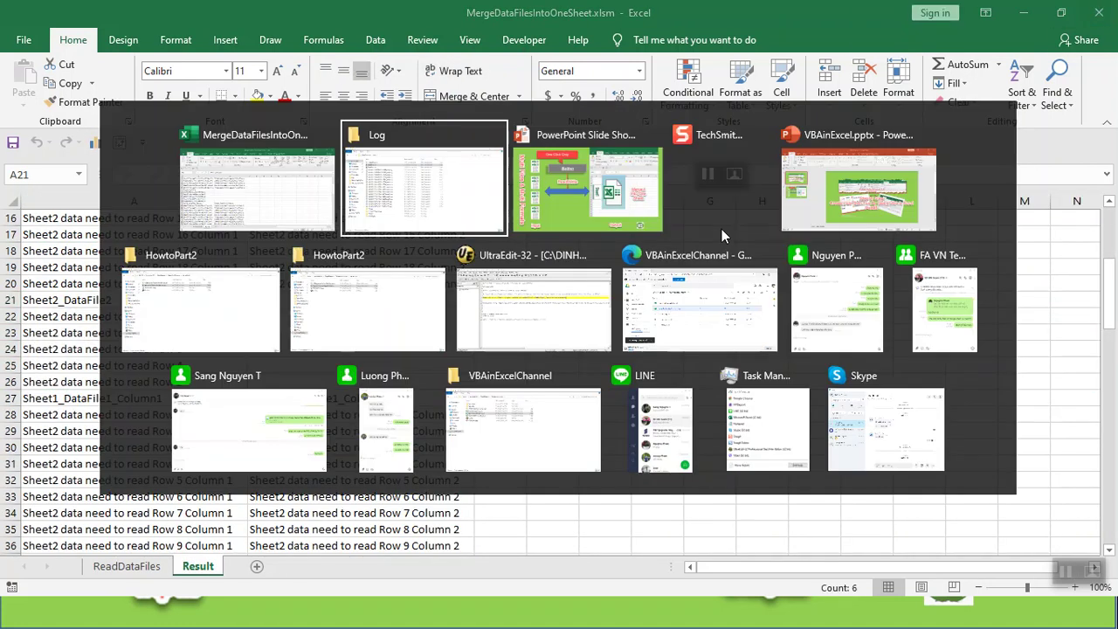
# Step: Open DataFile1.xlsx's Sheet2_Data and compare it with Result rows 50–64
pyautogui.click(229, 124)
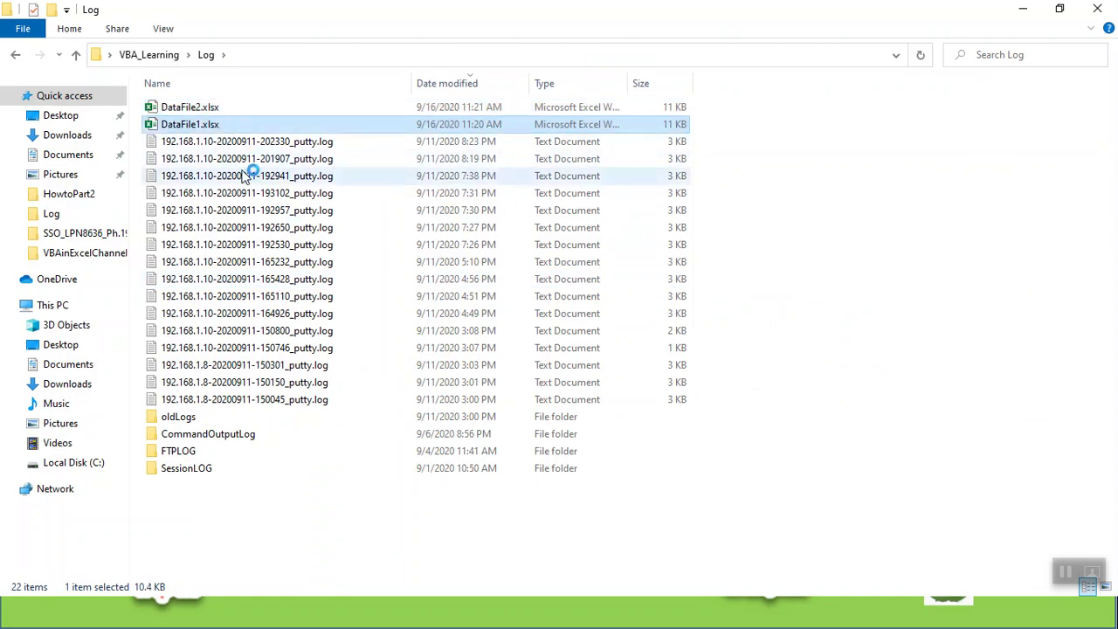
pyautogui.hotkey('alt', 'Tab')
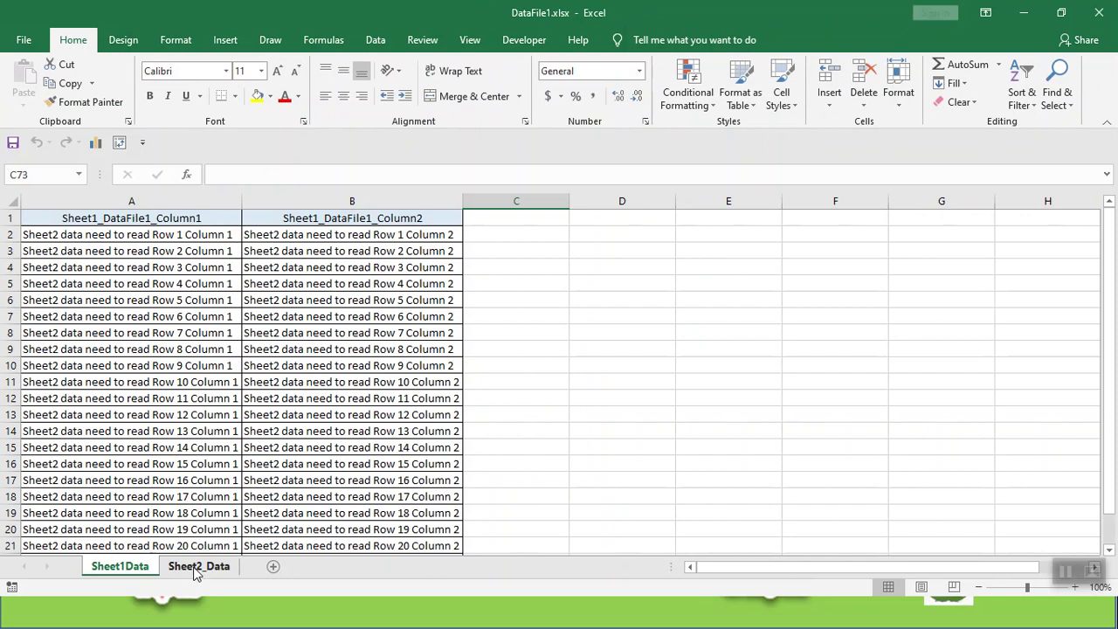
pyautogui.click(197, 566)
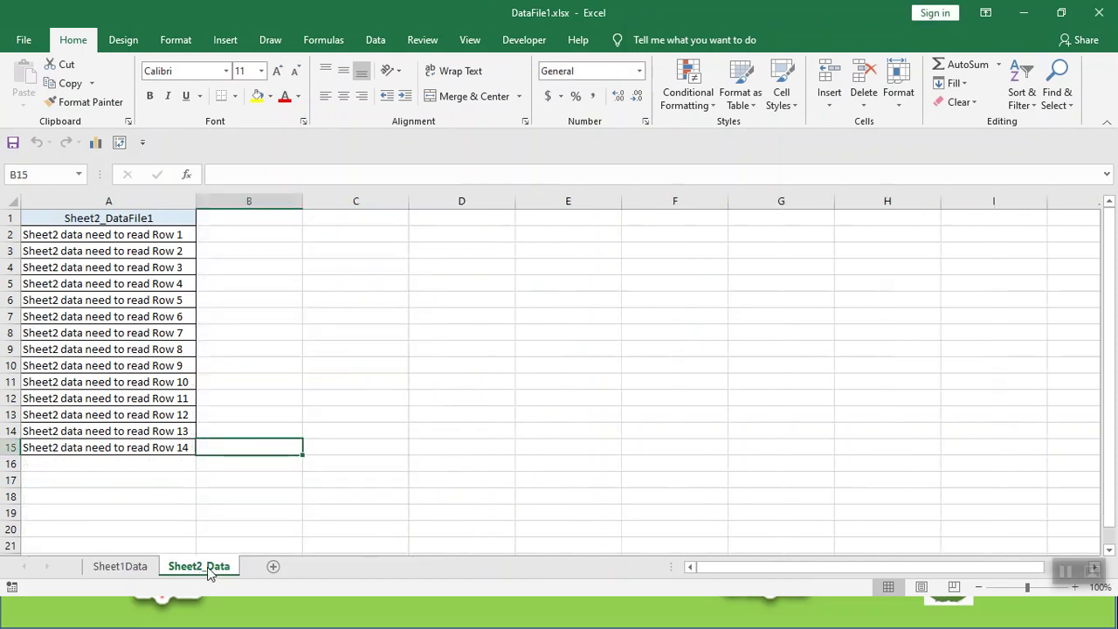
pyautogui.hotkey('alt', 'Tab')
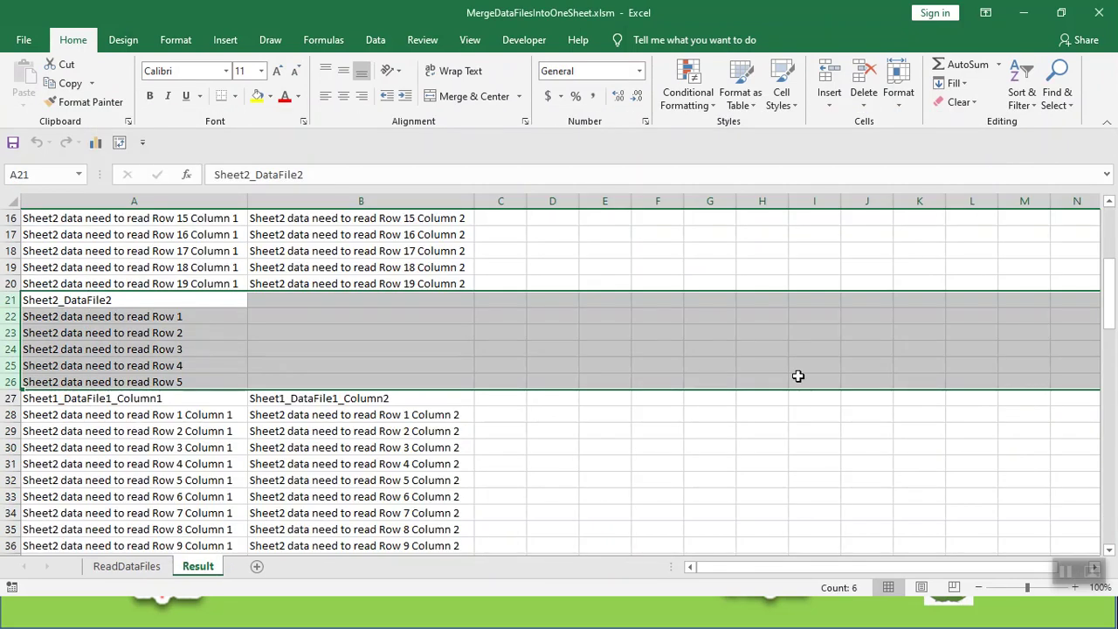
pyautogui.moveTo(1109, 314); pyautogui.dragTo(1109, 398)
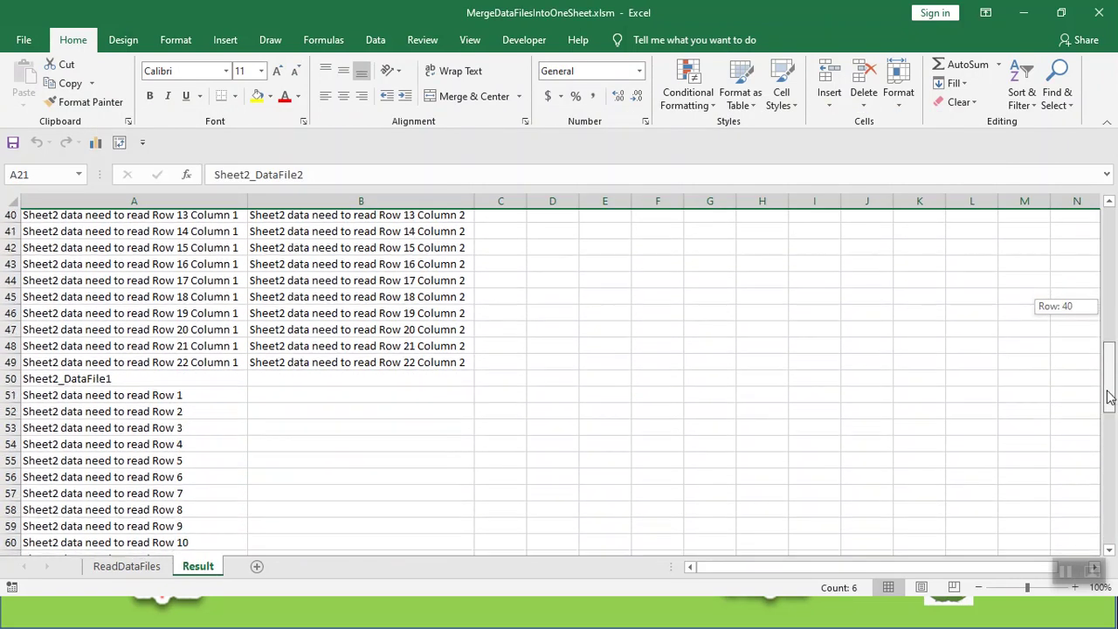
pyautogui.moveTo(1110, 397); pyautogui.dragTo(1109, 415)
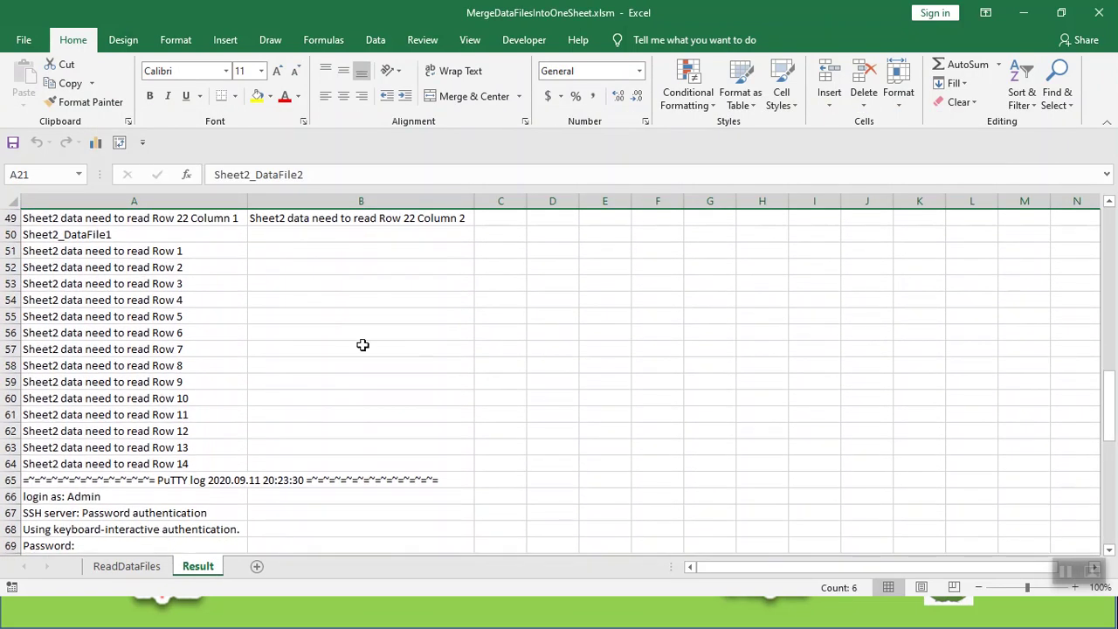
pyautogui.click(11, 234)
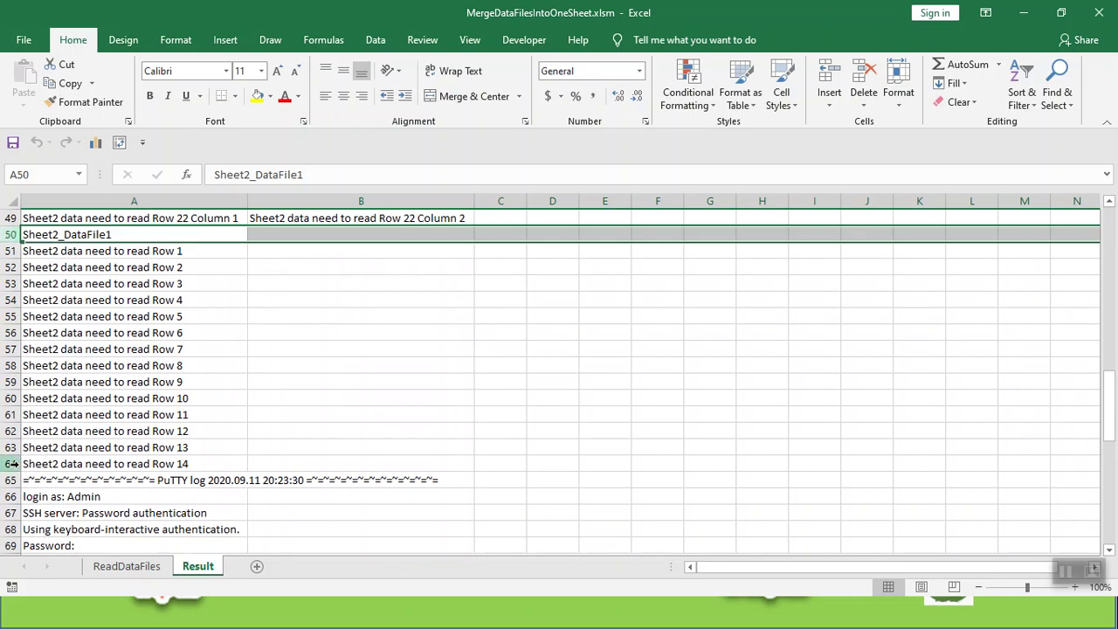
pyautogui.keyDown('shift'); pyautogui.click(11, 464); pyautogui.keyUp('shift')
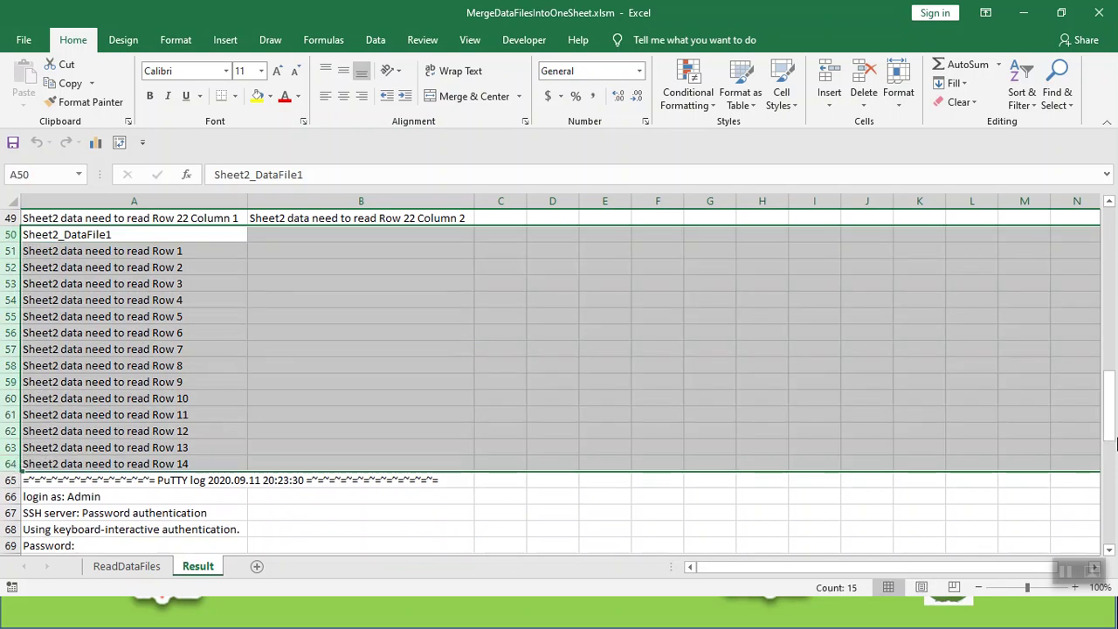
# Step: Return to ReadDataFiles and inspect the DataFile2.xlsx entry in C2 and putty log entry in C4
pyautogui.click(131, 568)
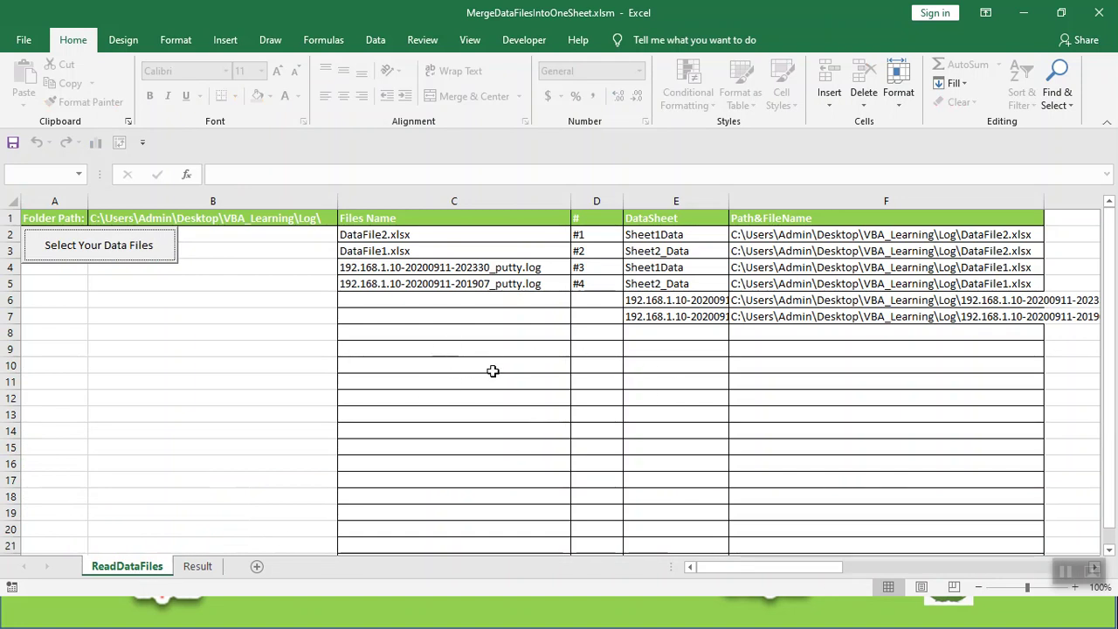
pyautogui.click(418, 236)
pyautogui.click(485, 270)
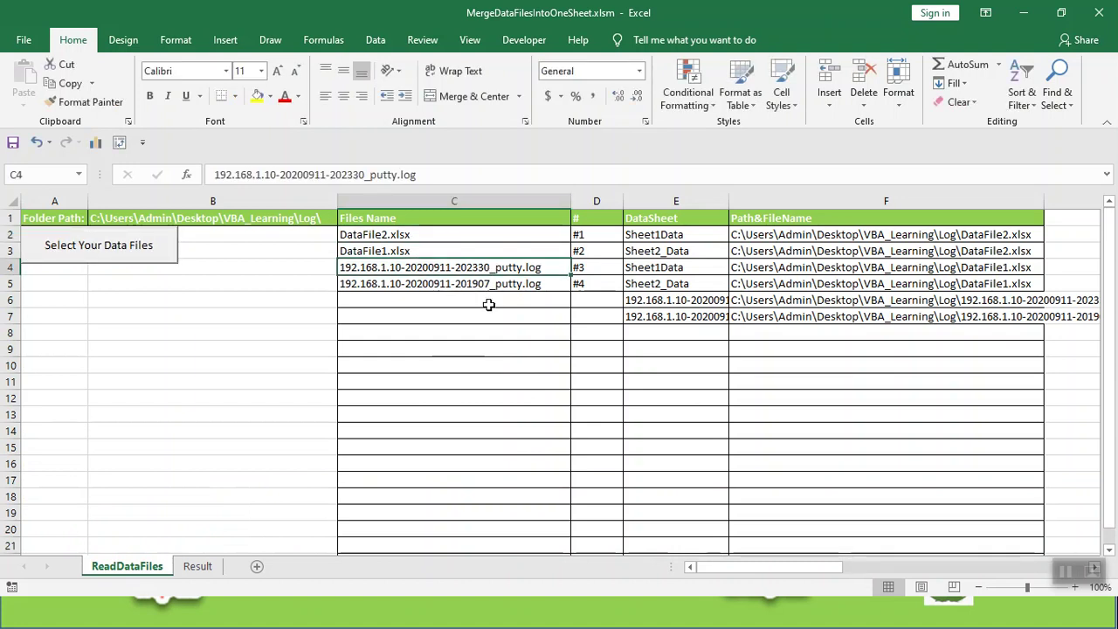
pyautogui.hotkey('alt', 'Tab')
pyautogui.hotkey('alt', 'Tab')
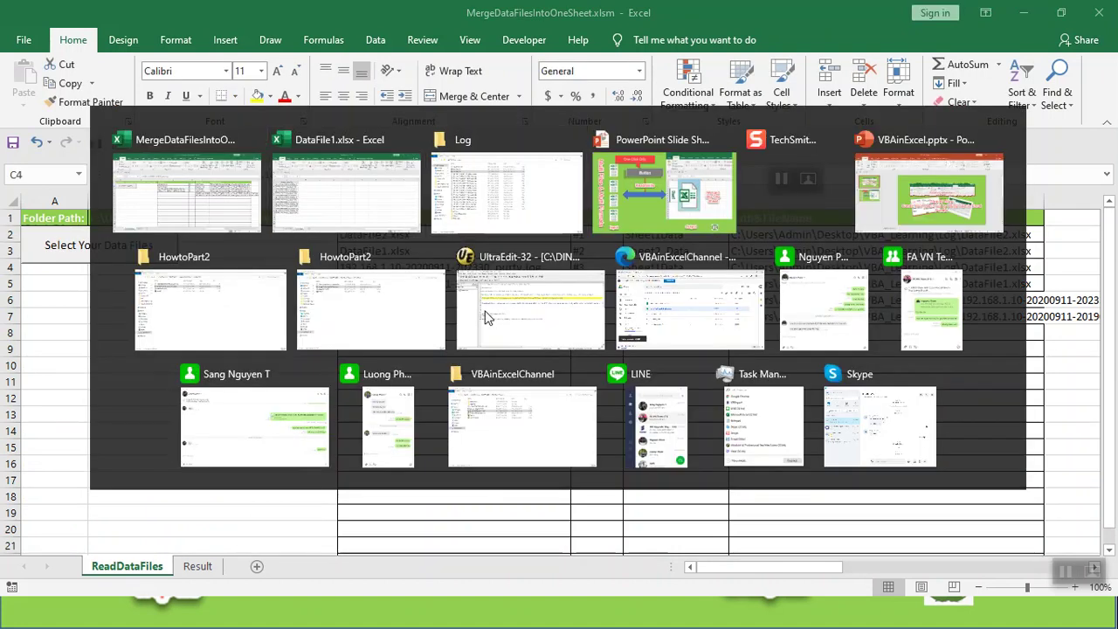
pyautogui.click(257, 161)
pyautogui.doubleClick(257, 163)
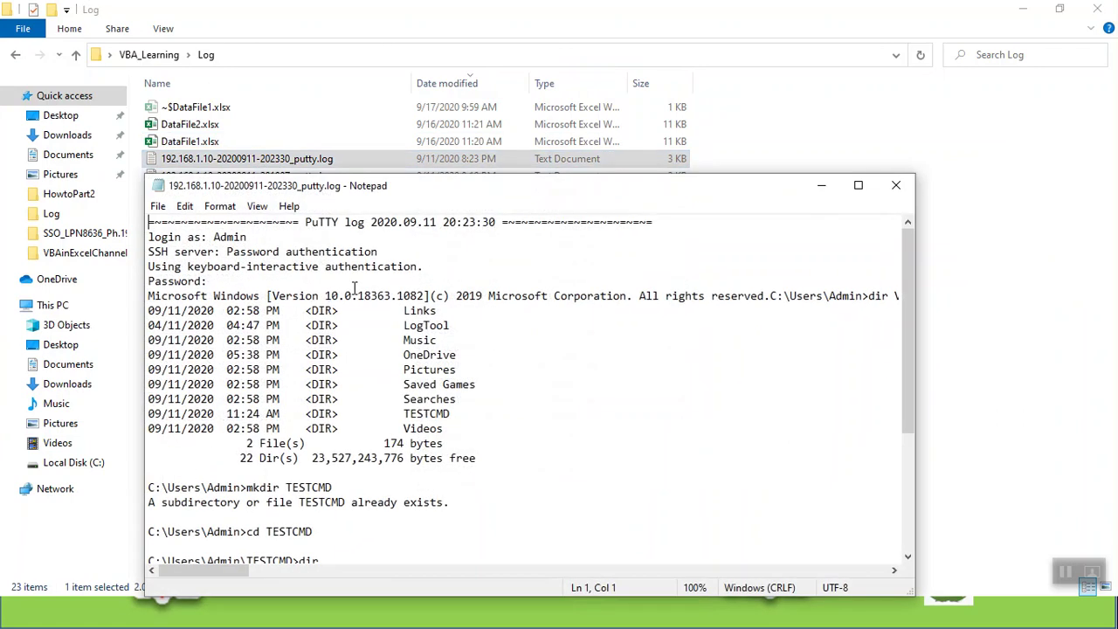
pyautogui.click(900, 188)
pyautogui.hotkey('alt', 'Tab')
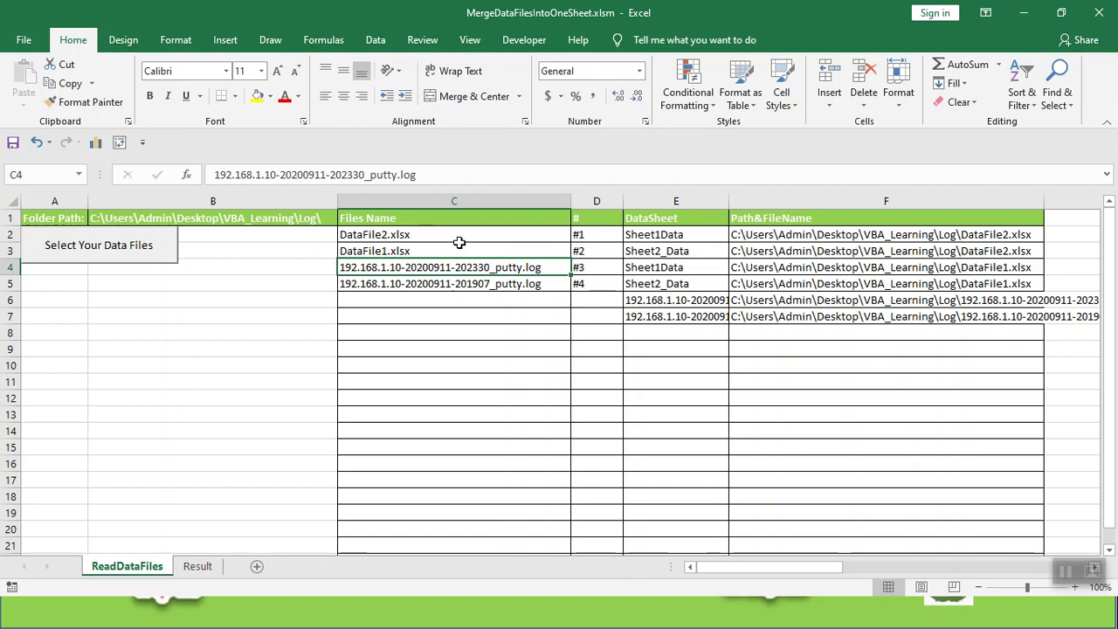
# Step: Review the file numbers in D2:D5, sheet names in E2:E3, and paths in F2, F4, F6
pyautogui.moveTo(599, 235); pyautogui.dragTo(603, 288)
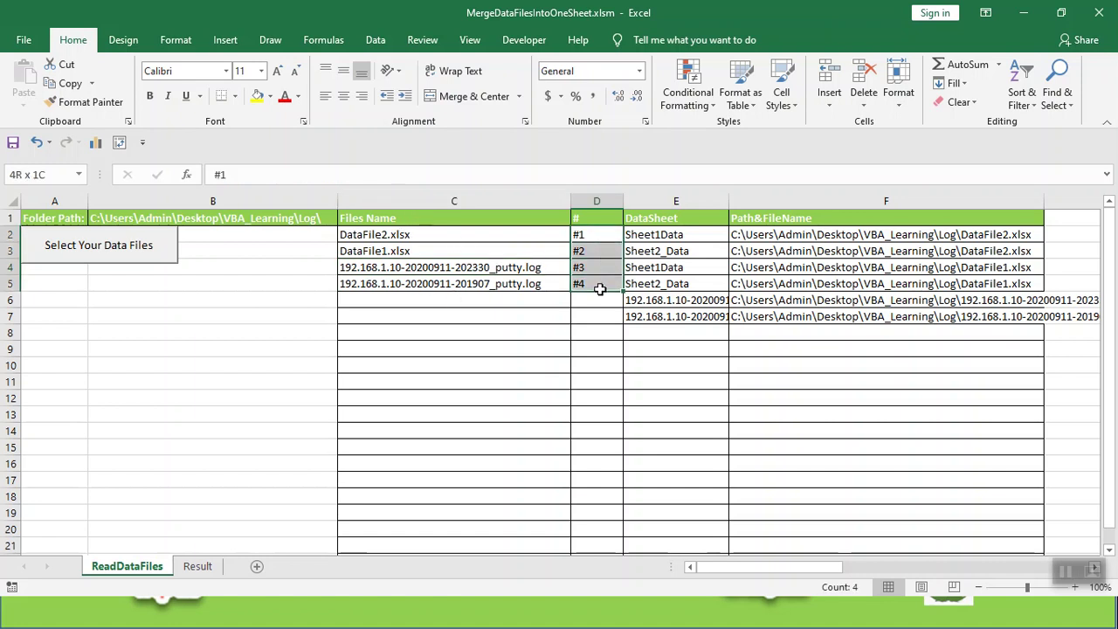
pyautogui.click(1011, 238)
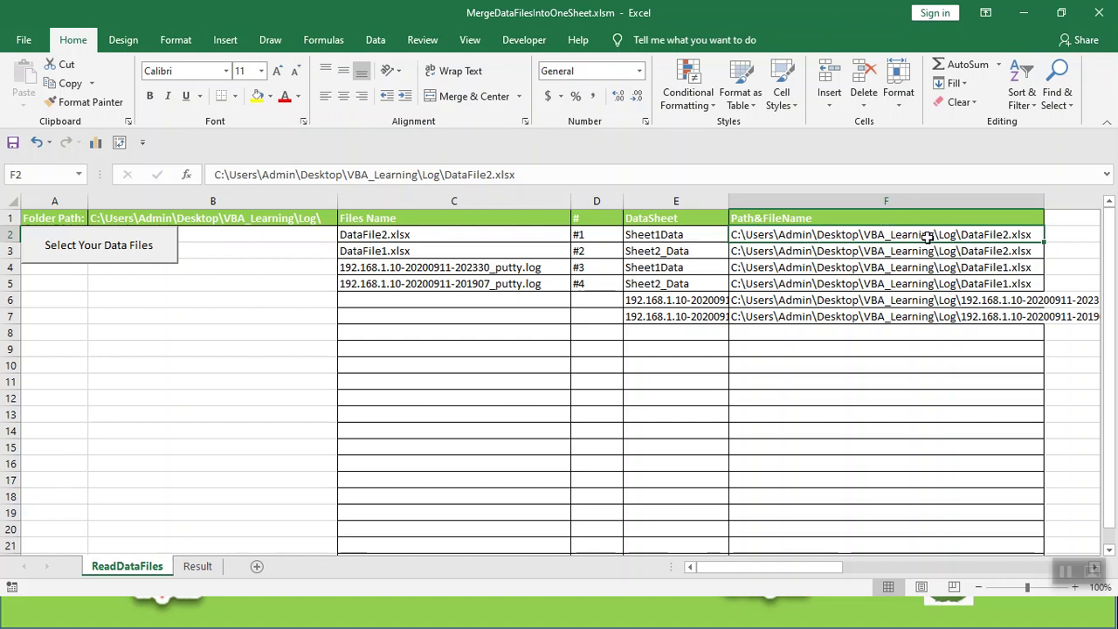
pyautogui.click(676, 238)
pyautogui.moveTo(677, 238); pyautogui.dragTo(676, 253)
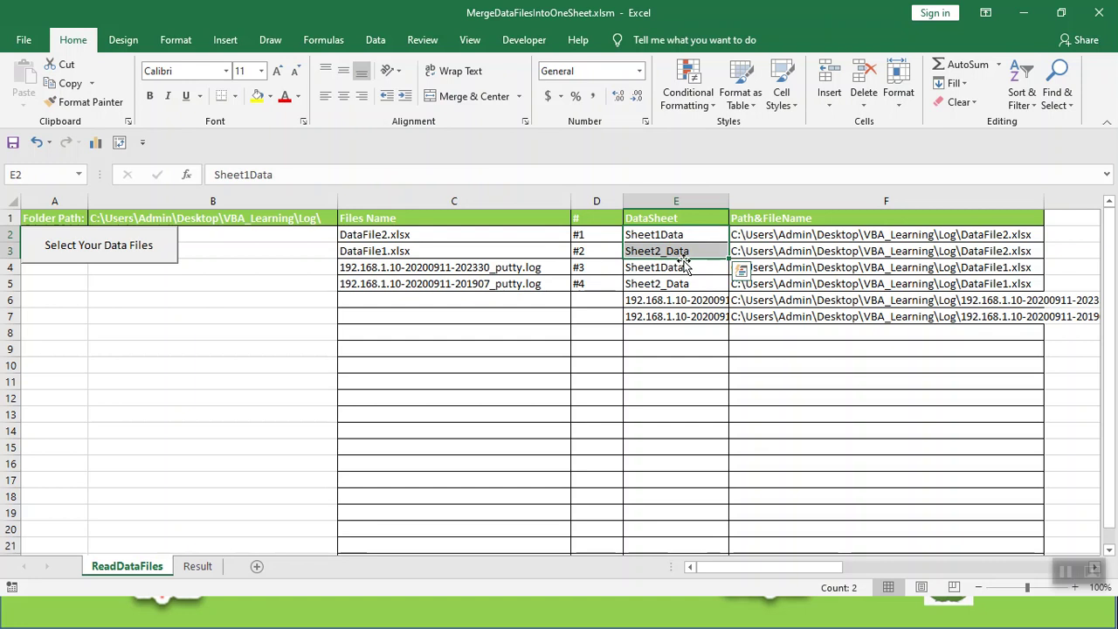
pyautogui.click(957, 267)
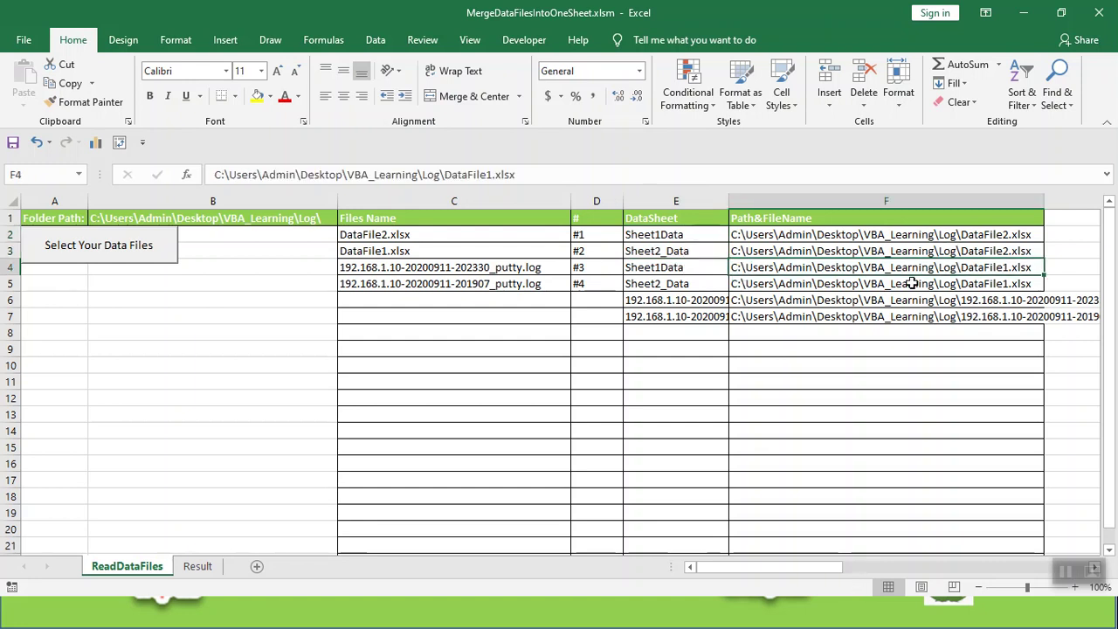
pyautogui.click(826, 300)
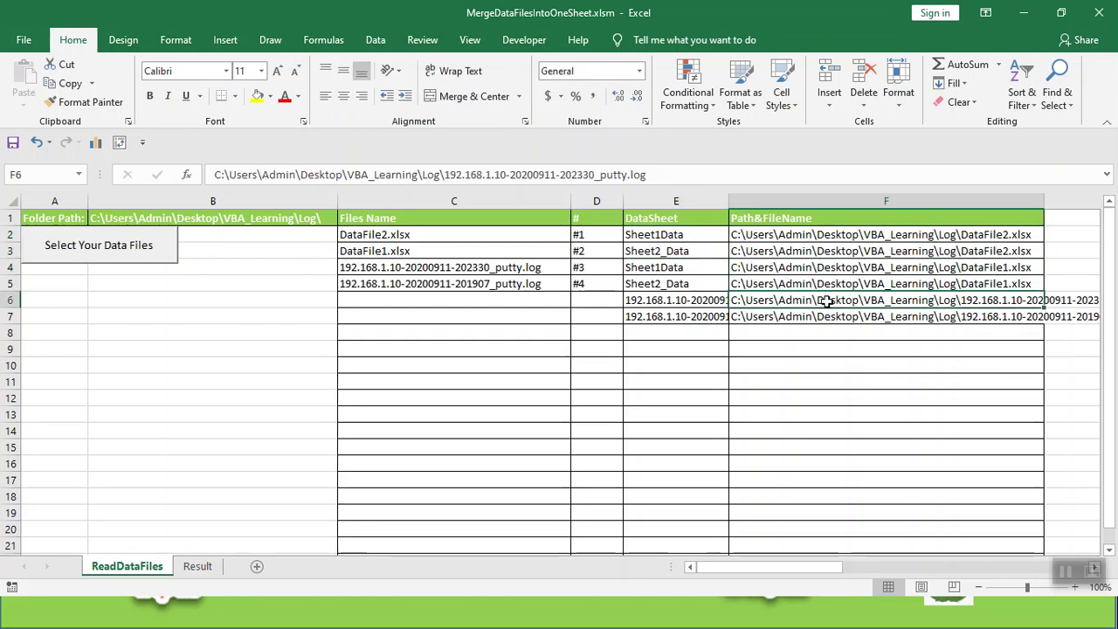
# Step: Copy the truncated log sheet name text from E6 and move to cell E8
pyautogui.click(690, 302)
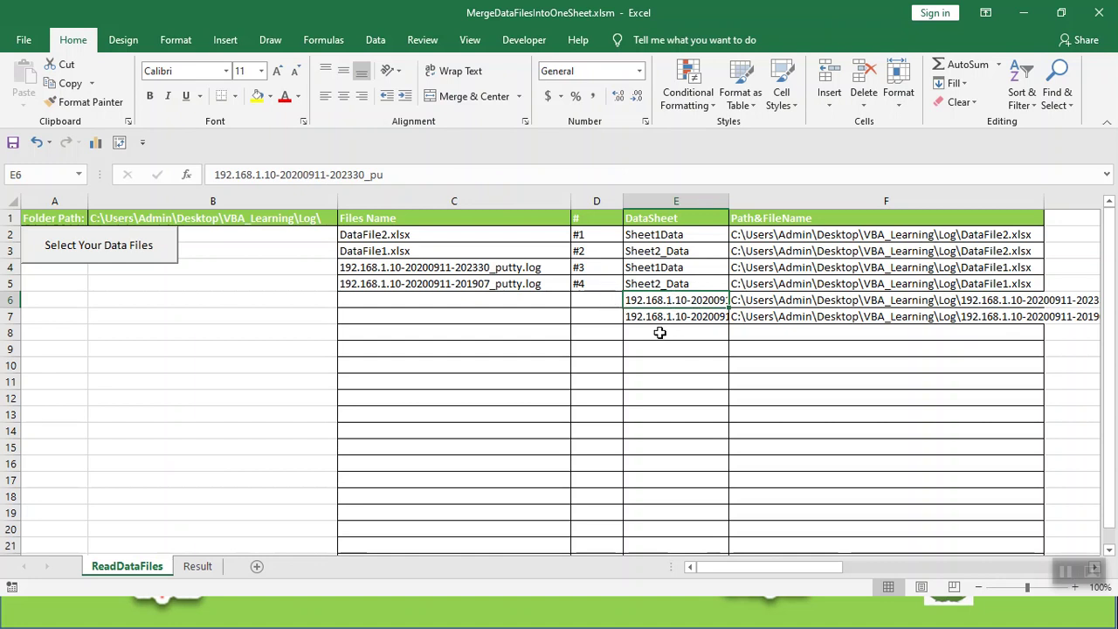
pyautogui.click(646, 332)
pyautogui.click(660, 301)
pyautogui.moveTo(385, 175); pyautogui.dragTo(215, 173)
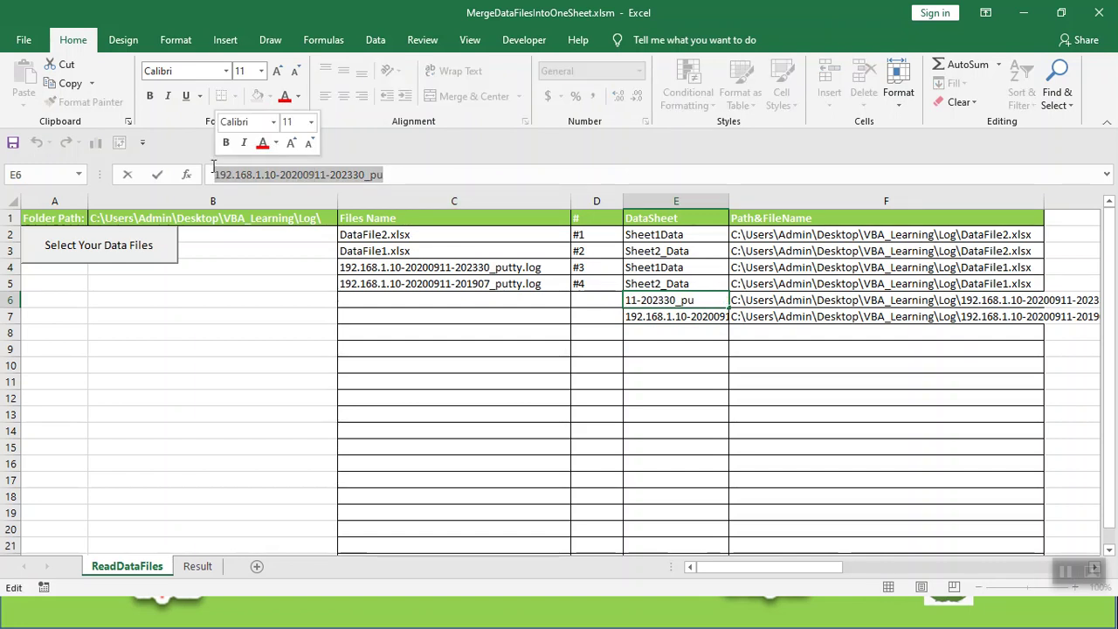
pyautogui.hotkey('ctrl', 'c')
pyautogui.click(651, 333)
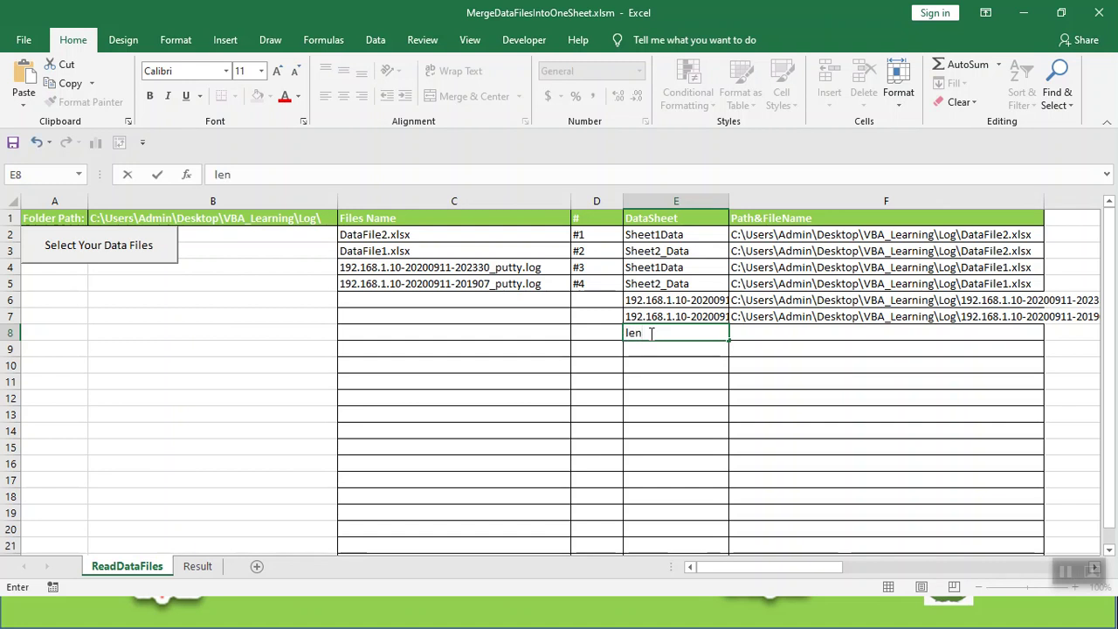
# Step: Enter a LEN formula in E8 for the copied log sheet name, fixing the formula error
pyautogui.write('=')
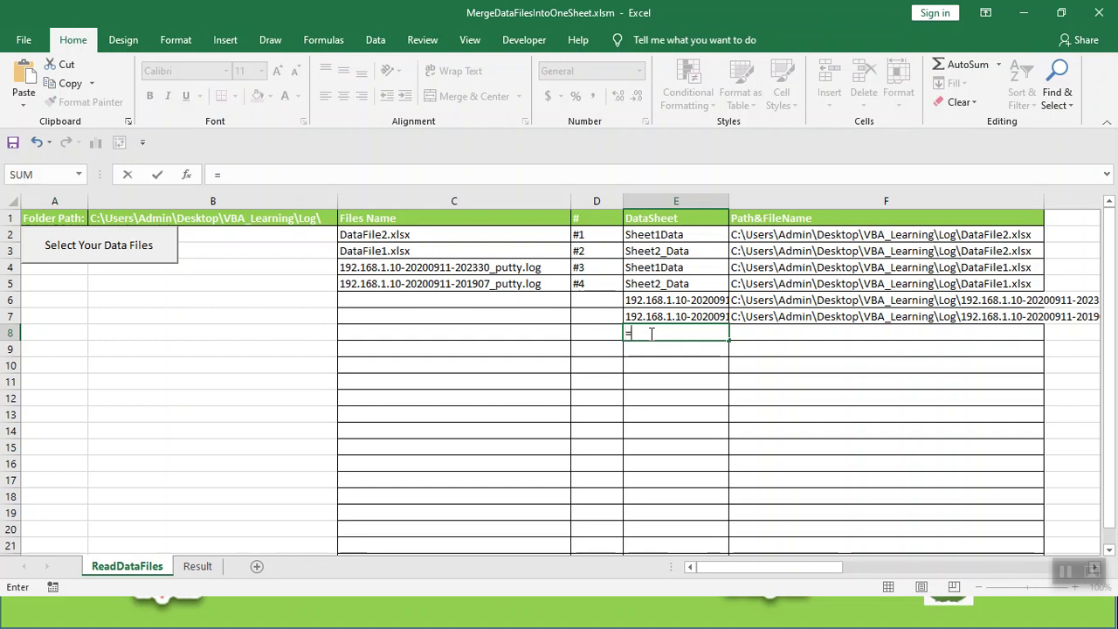
pyautogui.write('len')
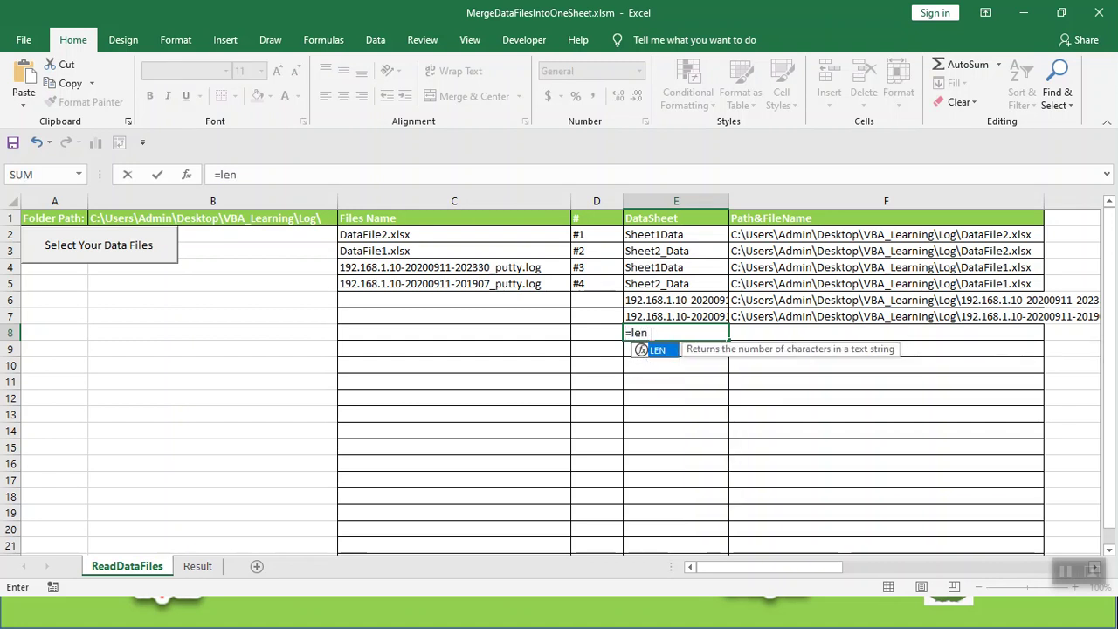
pyautogui.write('"192.168.1.10-20200911-202330_pu")')
pyautogui.press('Return')
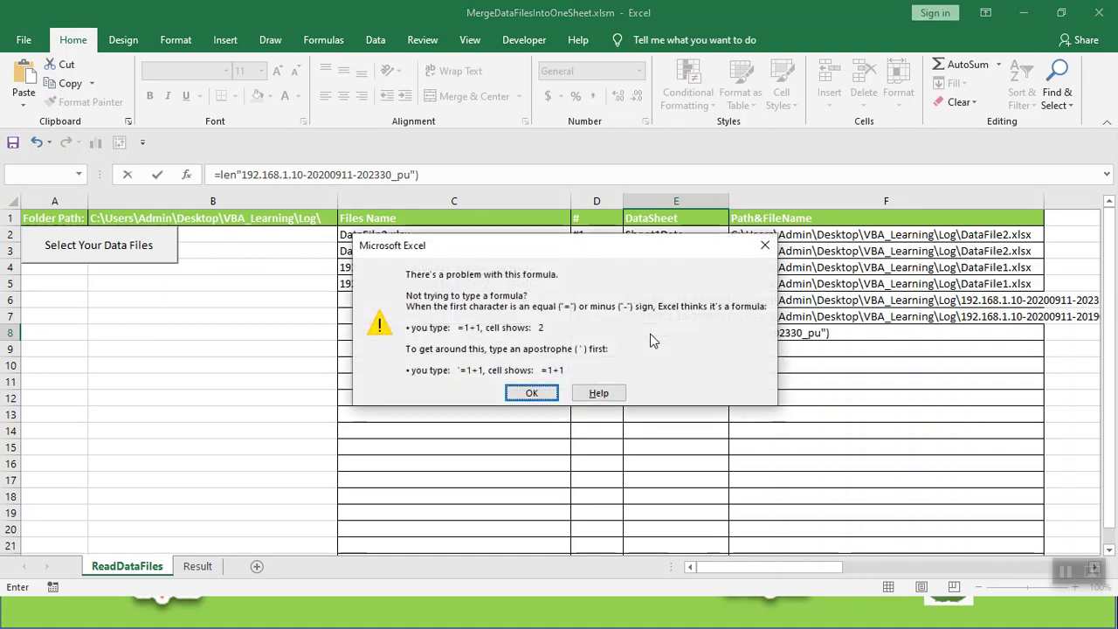
pyautogui.press('Return')
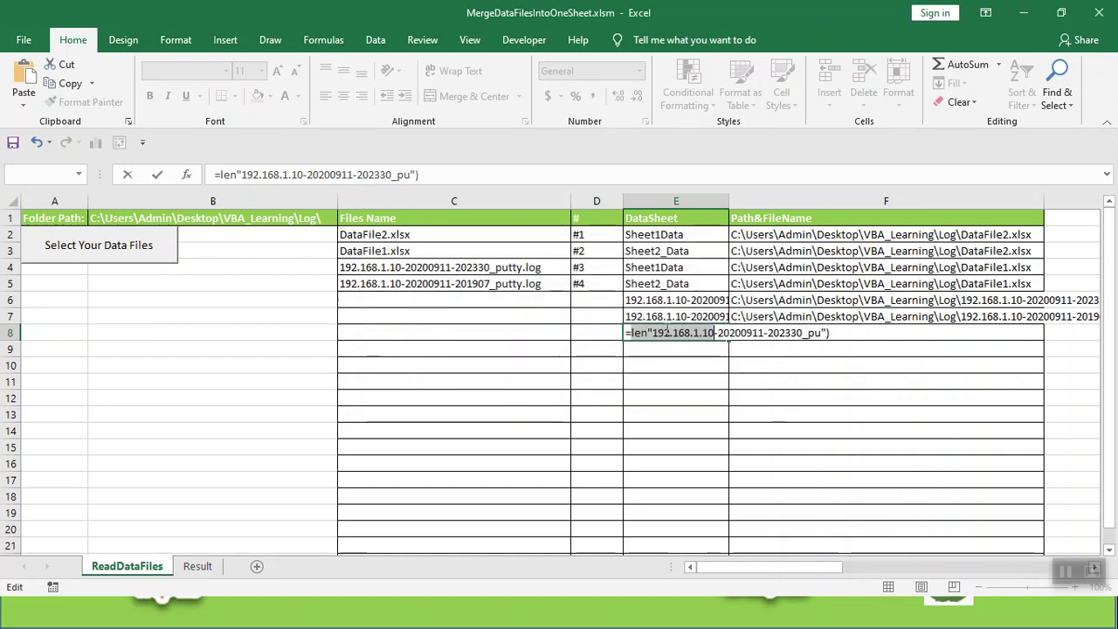
pyautogui.click(648, 333)
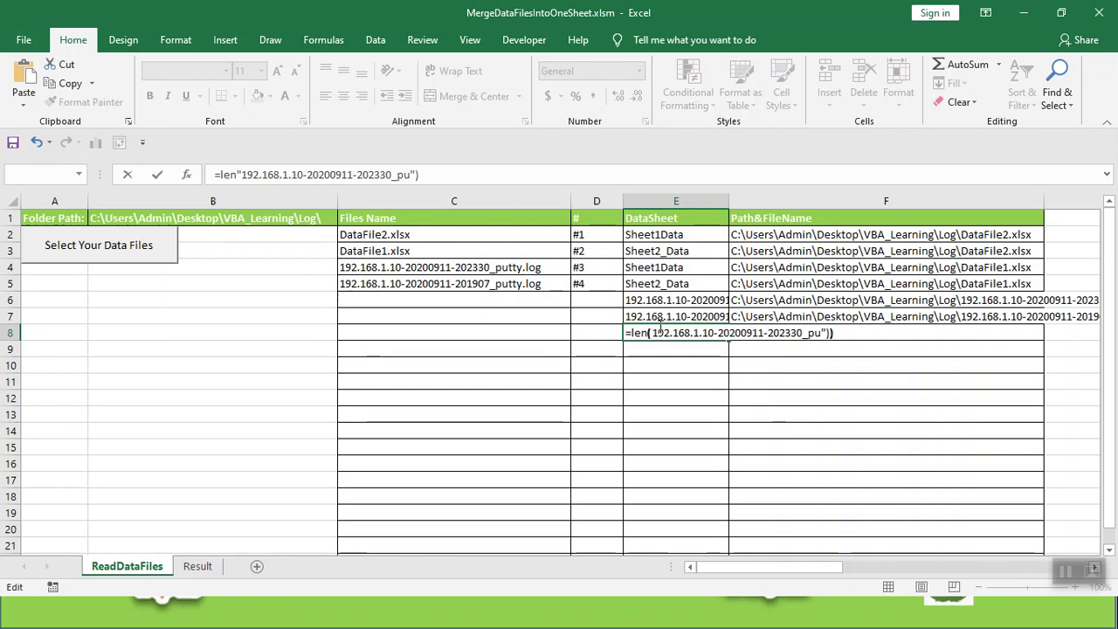
pyautogui.press('Return')
# Step: Paste F7's full log file name into the LEN formula, read 38, then clear E8
pyautogui.click(765, 319)
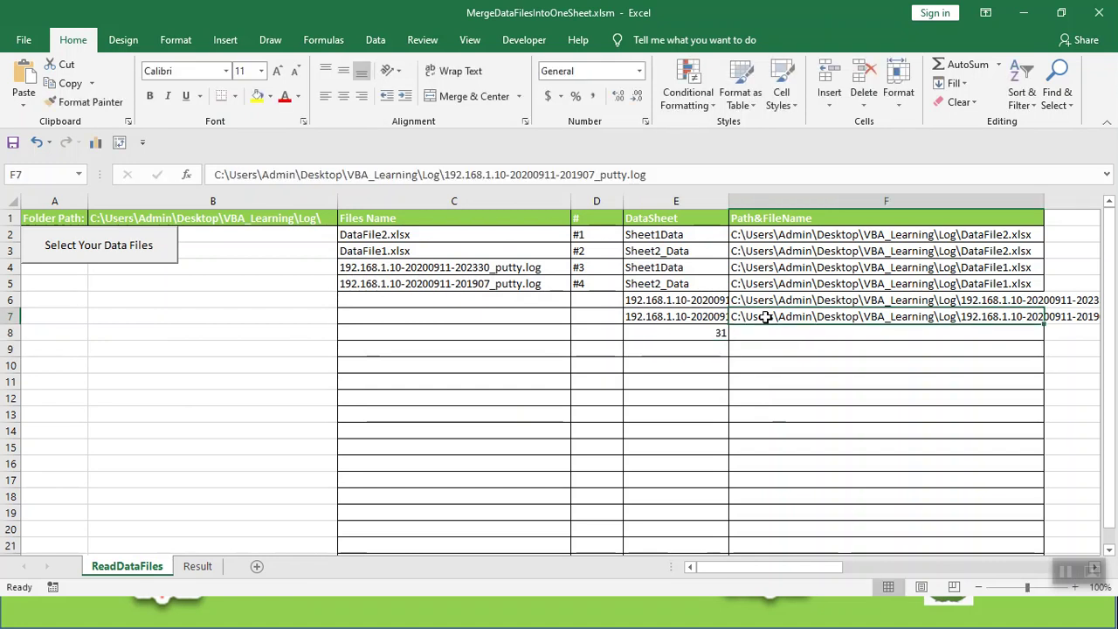
pyautogui.moveTo(446, 175); pyautogui.dragTo(680, 176)
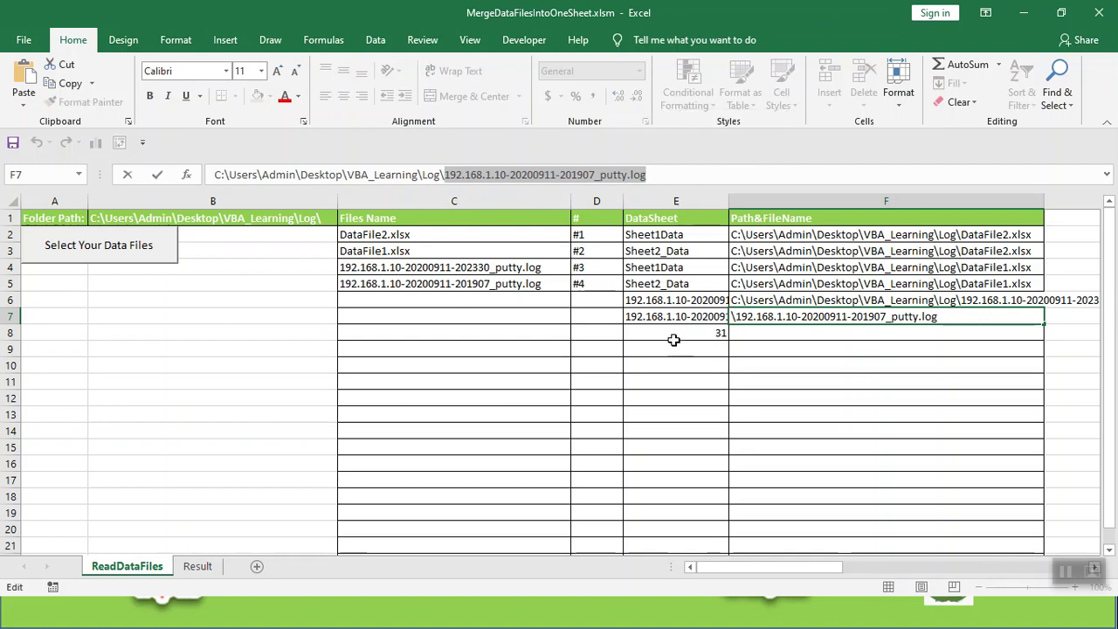
pyautogui.click(678, 332)
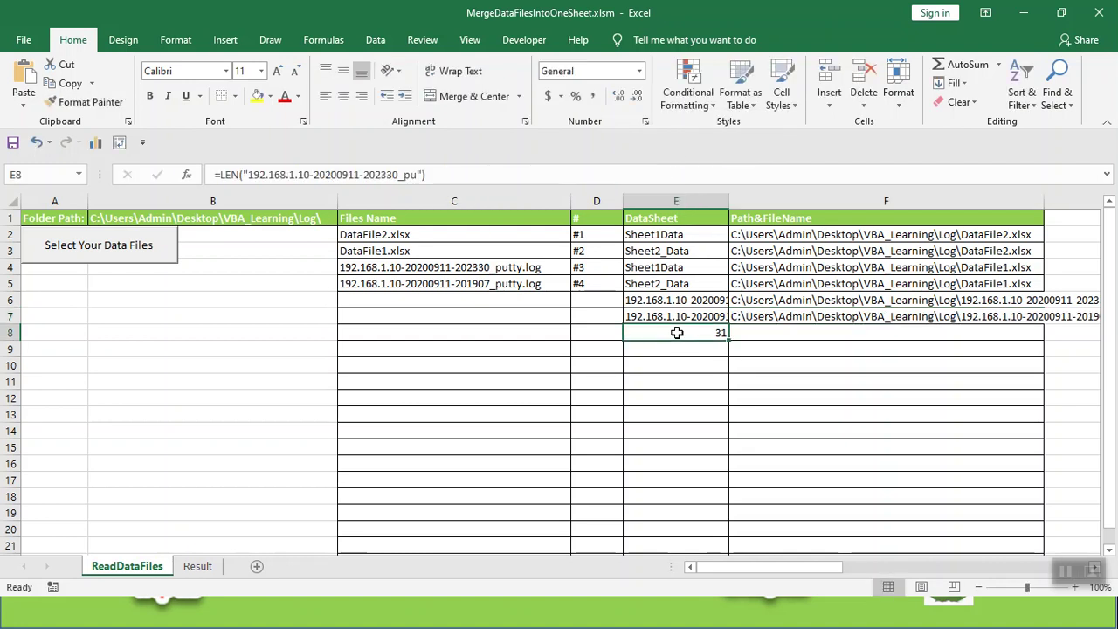
pyautogui.click(249, 176)
pyautogui.keyDown('shift'); pyautogui.click(416, 174); pyautogui.keyUp('shift')
pyautogui.hotkey('ctrl', 'v')
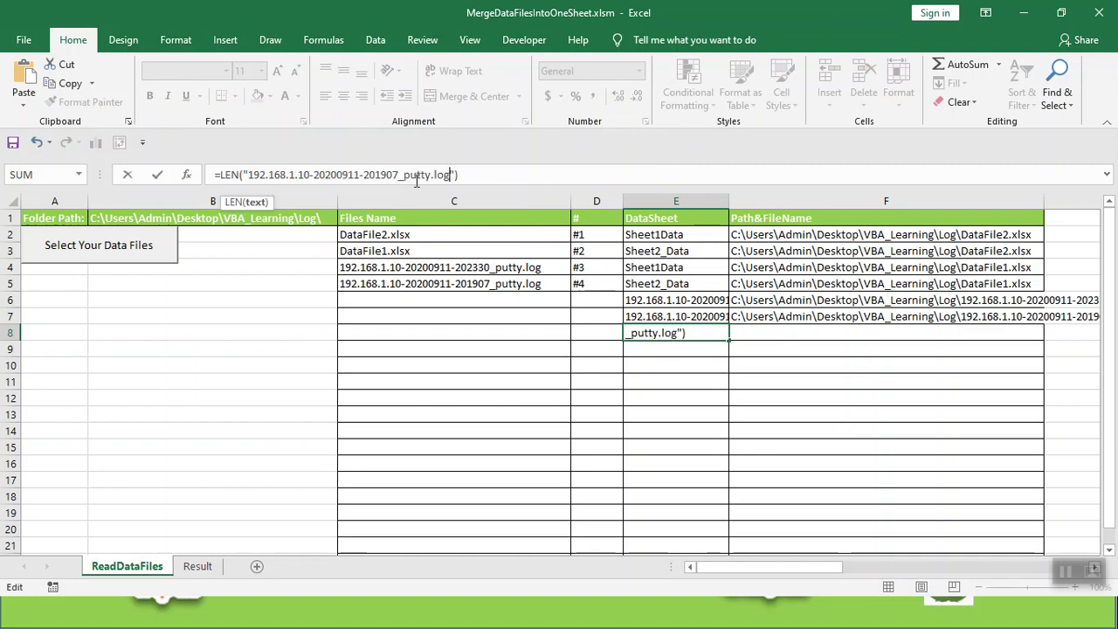
pyautogui.press('Return')
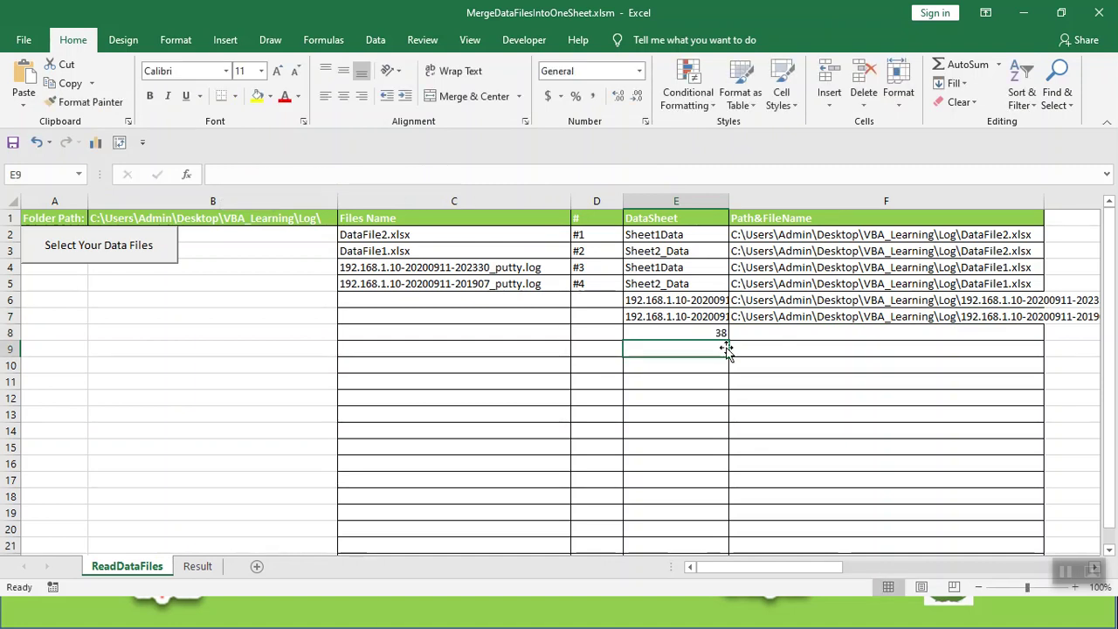
pyautogui.click(716, 333)
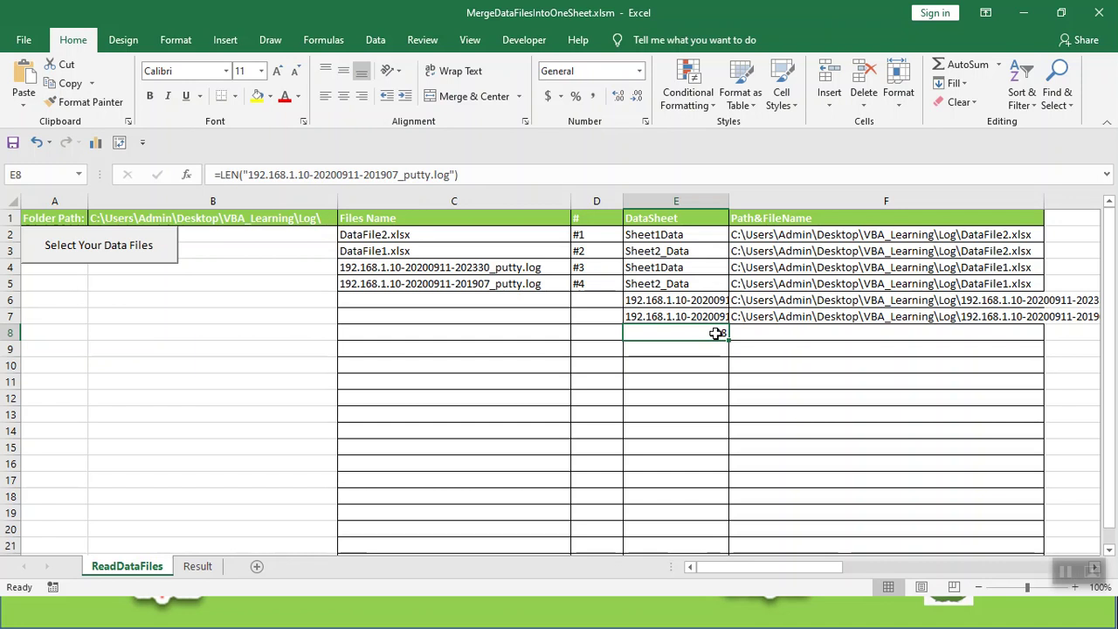
pyautogui.press('Delete')
pyautogui.hotkey('alt', 'Tab')
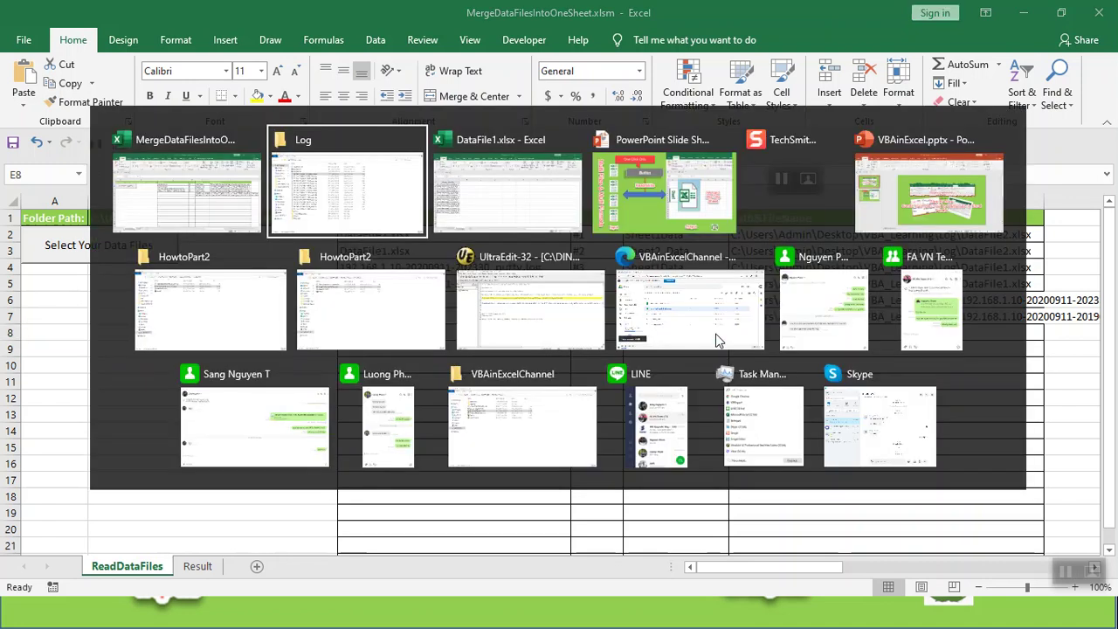
# Step: Delete the date-time part from the 202330 putty log's name, leaving 192.168.1.10_putty.log, then return to Excel
pyautogui.press('F2')
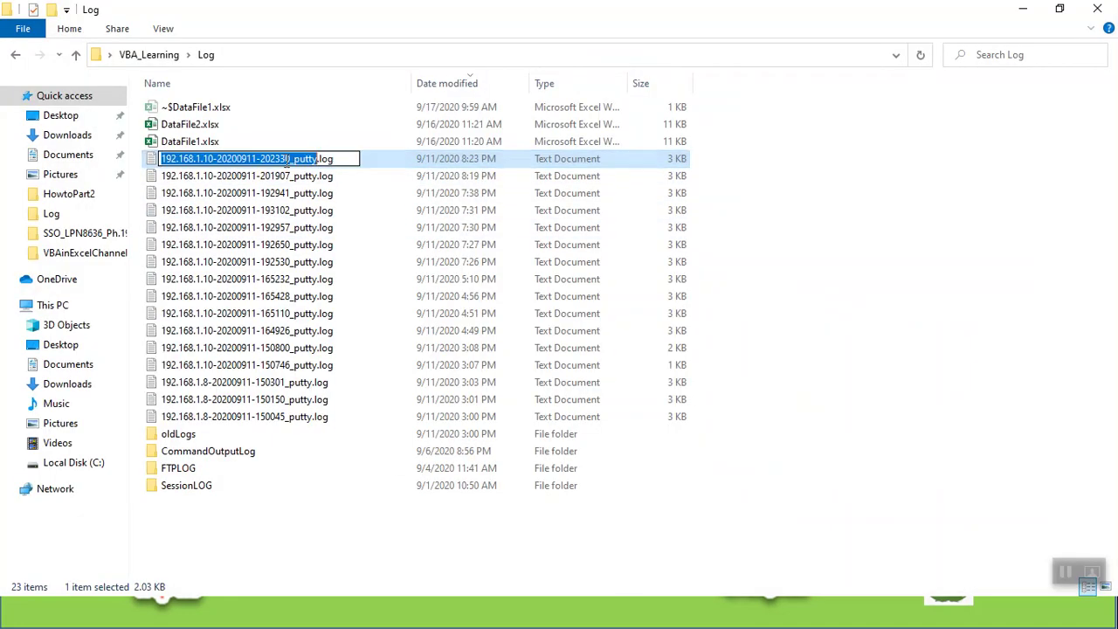
pyautogui.click(289, 159)
pyautogui.press('BackSpace')
pyautogui.press('BackSpace')
pyautogui.press('BackSpace')
pyautogui.press('BackSpace')
pyautogui.press('BackSpace')
pyautogui.press('BackSpace')
pyautogui.press('BackSpace')
pyautogui.press('BackSpace')
pyautogui.press('BackSpace')
pyautogui.press('BackSpace')
pyautogui.press('BackSpace')
pyautogui.press('BackSpace')
pyautogui.press('BackSpace')
pyautogui.press('BackSpace')
pyautogui.click(284, 211)
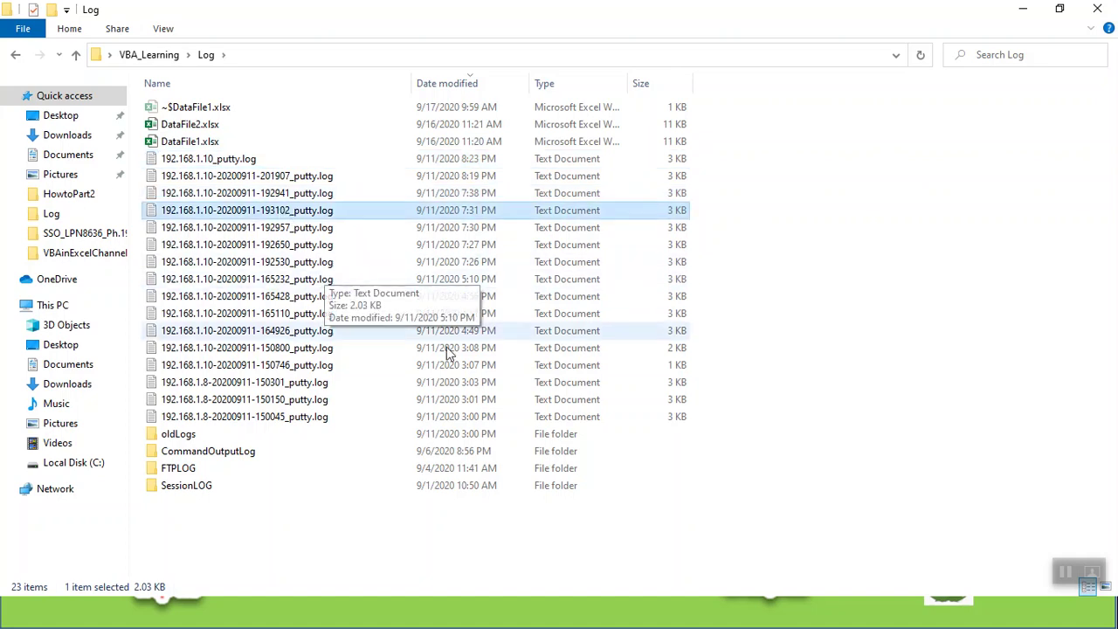
pyautogui.hotkey('alt', 'Tab')
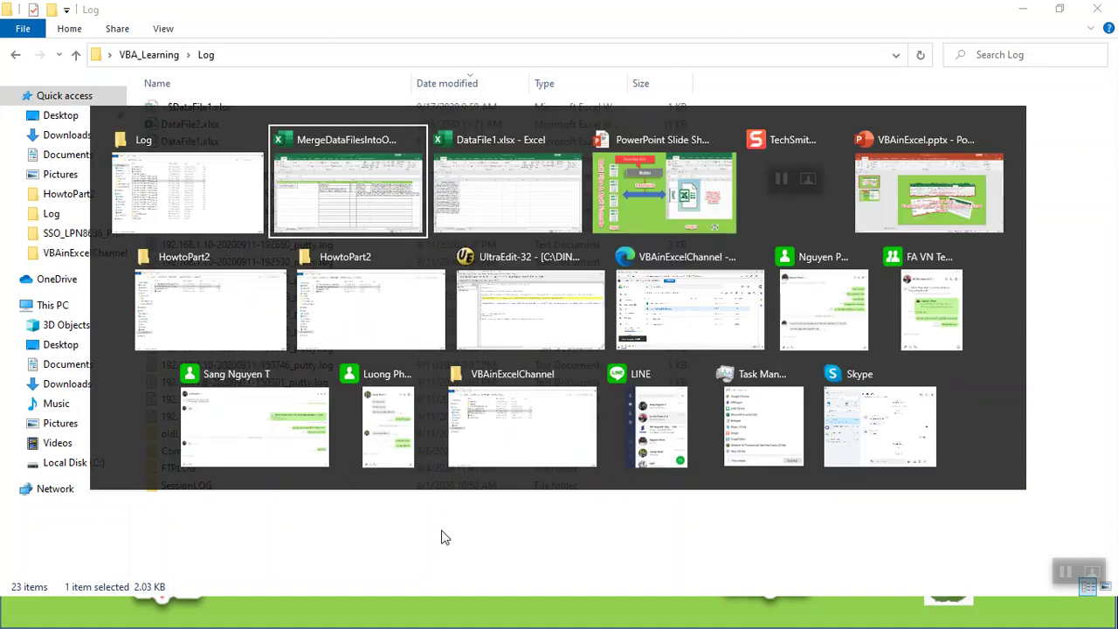
pyautogui.press('Tab')
pyautogui.hotkey('ctrl', 'w')
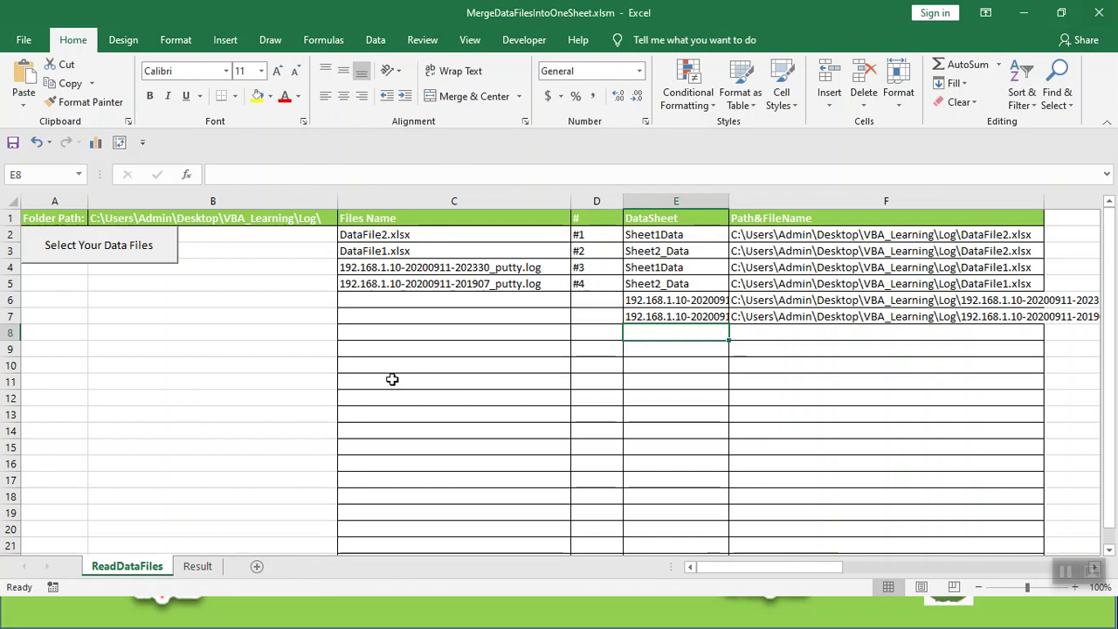
# Step: Run Select Your Data Files on 192.168.1.10_putty.log from the Log folder and dismiss the finish message
pyautogui.click(105, 257)
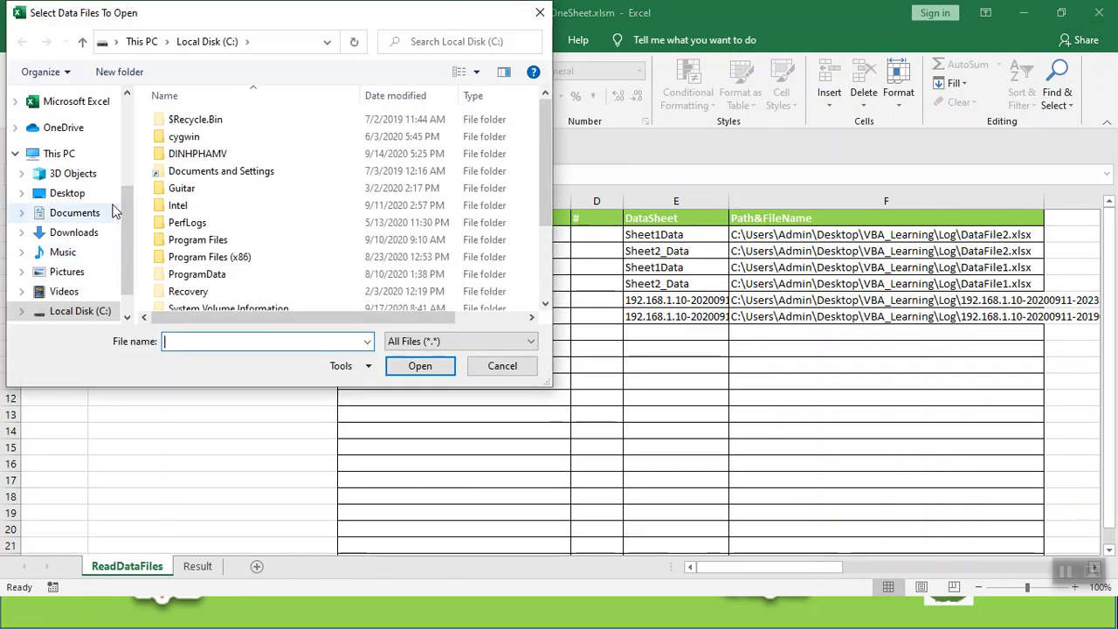
pyautogui.moveTo(131, 212); pyautogui.dragTo(130, 123)
pyautogui.click(59, 193)
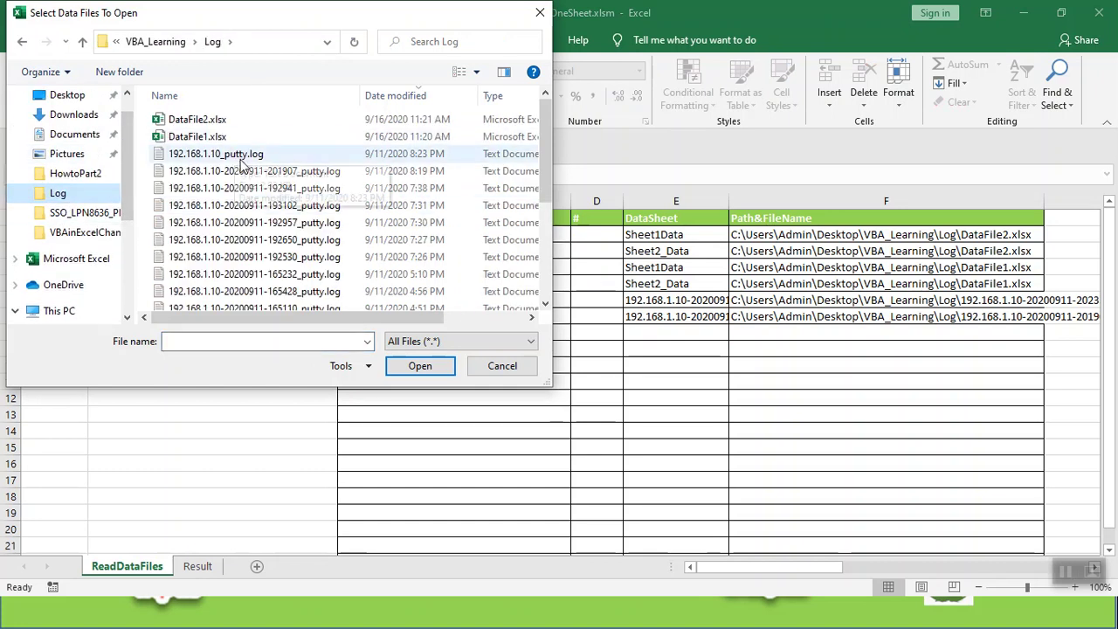
pyautogui.click(240, 160)
pyautogui.click(414, 366)
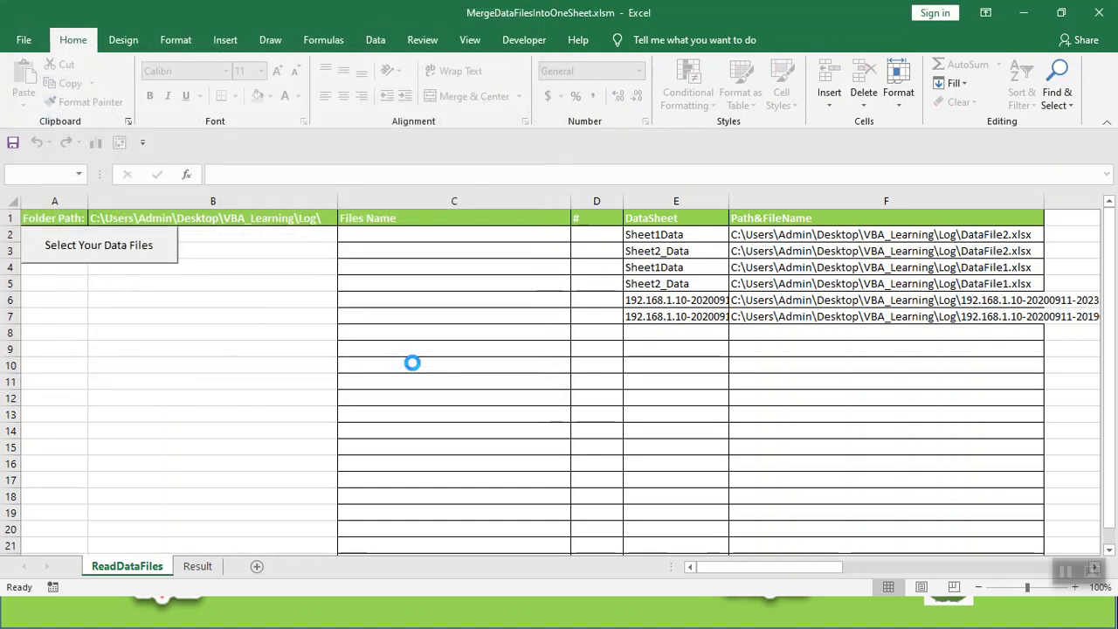
pyautogui.click(591, 359)
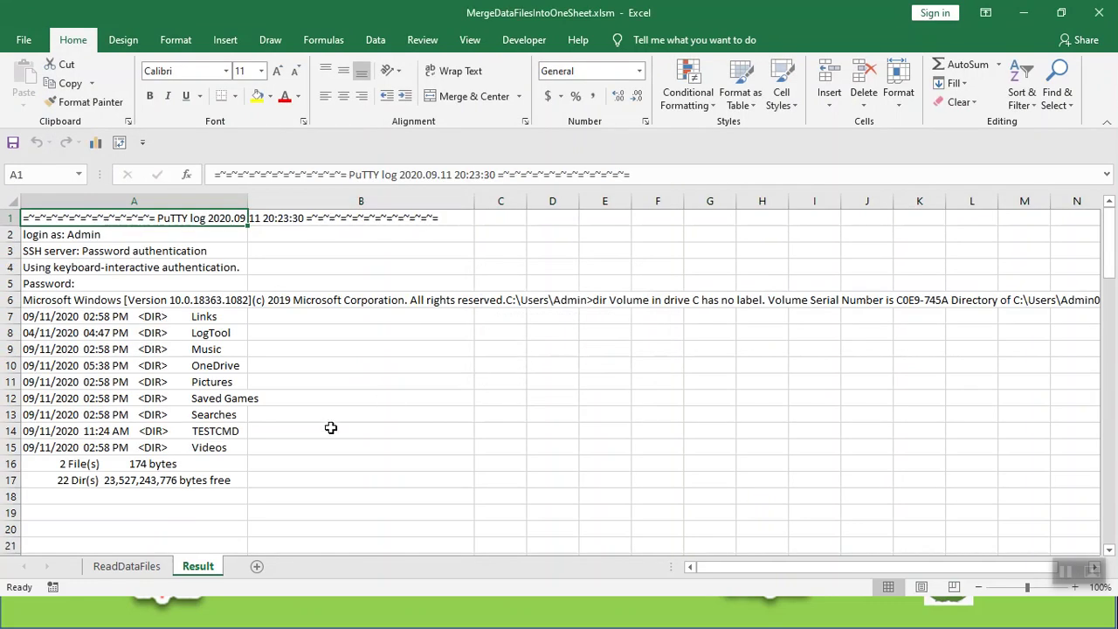
# Step: On ReadDataFiles, check E2's 192.168.1.10_putty sheet name and select the leftover entries in E3:F7
pyautogui.click(117, 568)
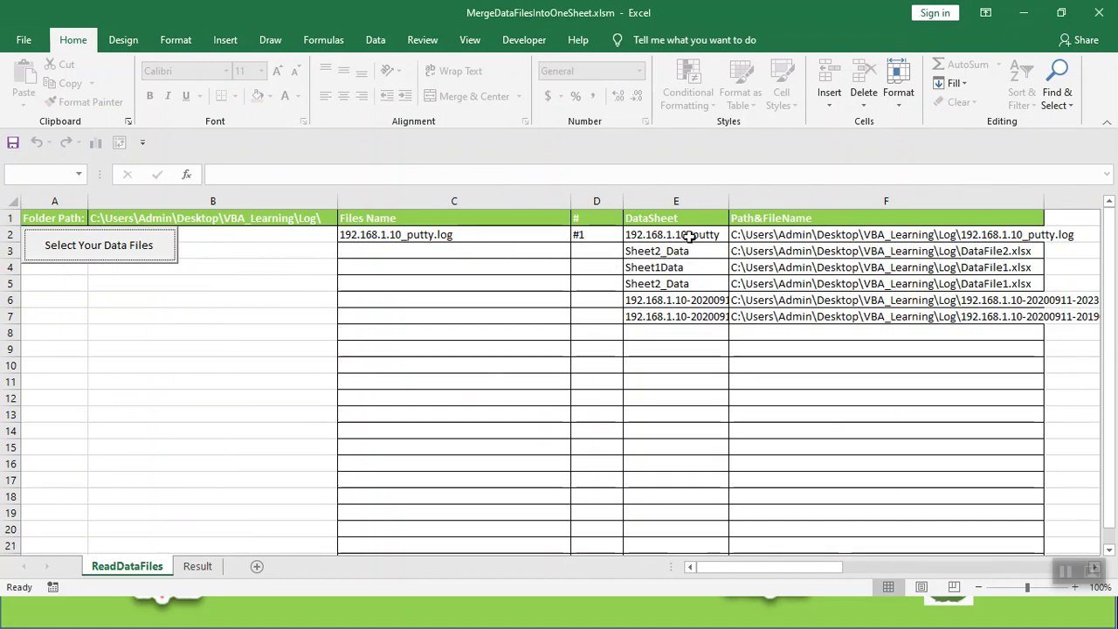
pyautogui.click(688, 237)
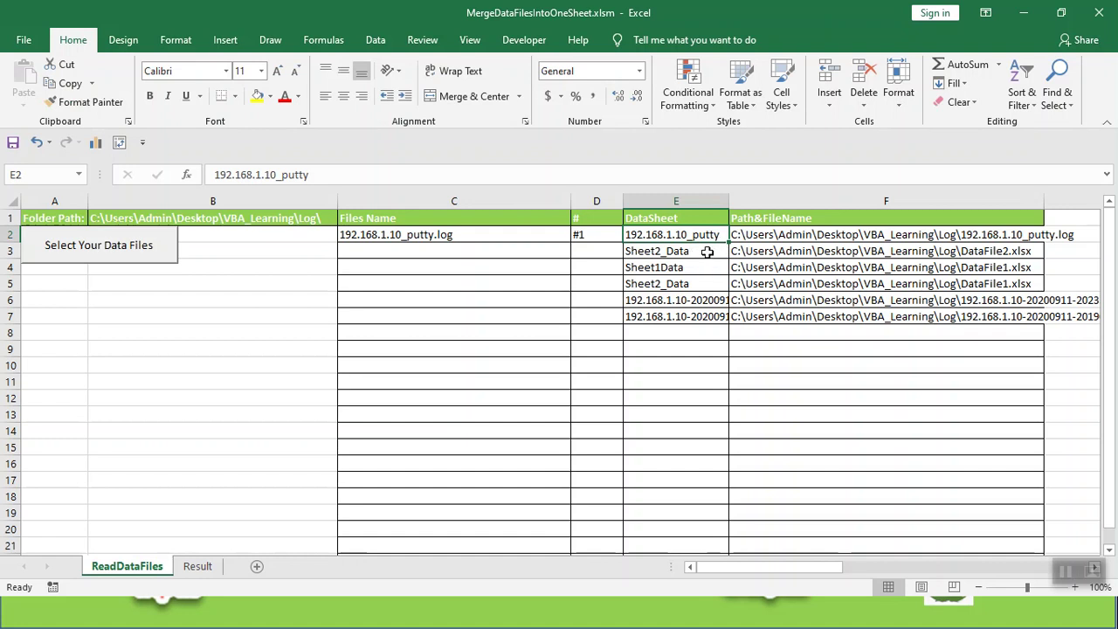
pyautogui.moveTo(683, 251); pyautogui.dragTo(734, 319)
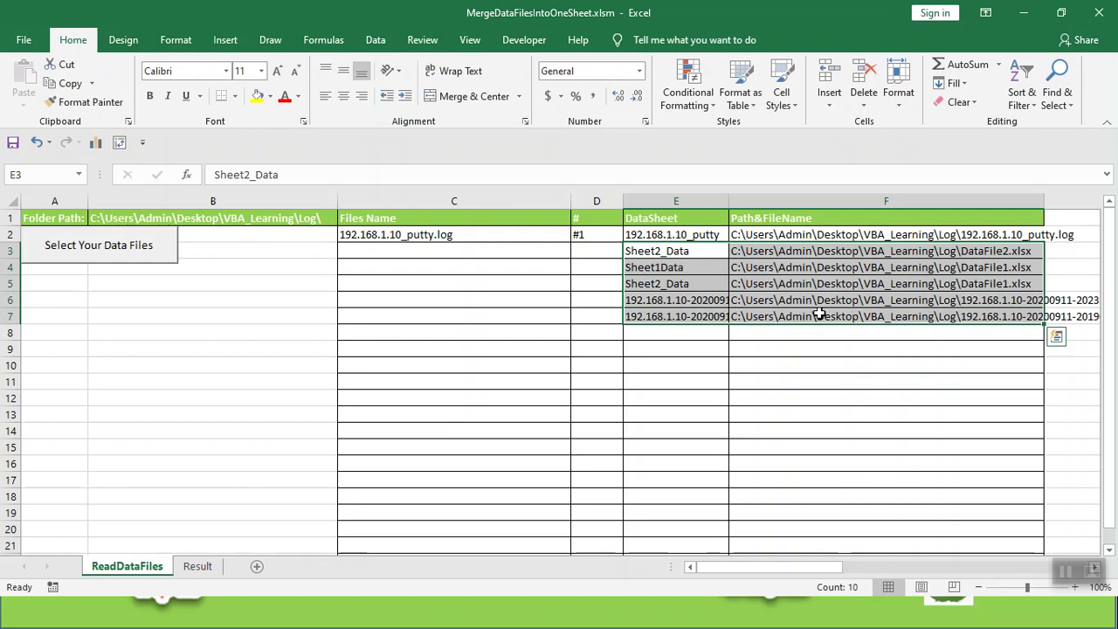
# Step: Switch Design Mode on from the Developer tab and open the Select Your Data Files button's code
pyautogui.click(534, 42)
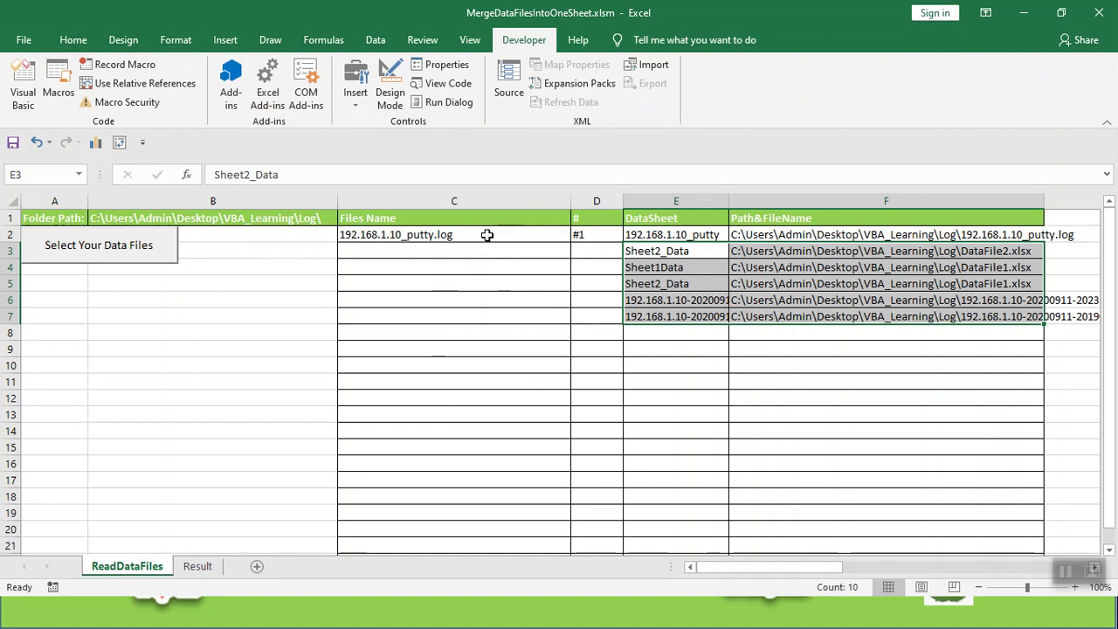
pyautogui.click(393, 103)
pyautogui.click(393, 103)
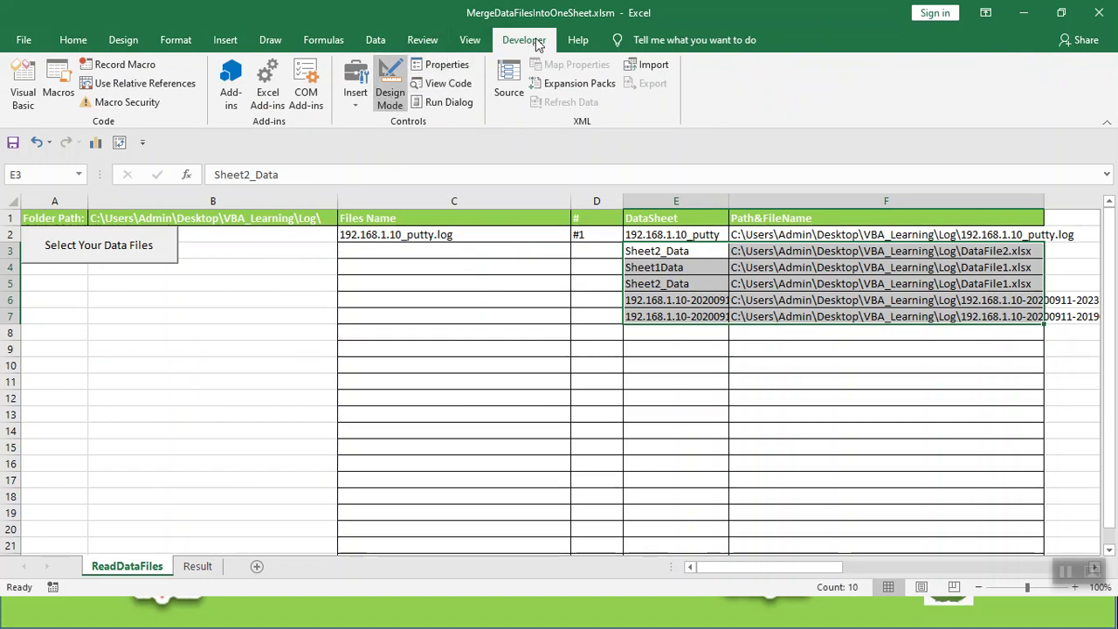
pyautogui.doubleClick(152, 249)
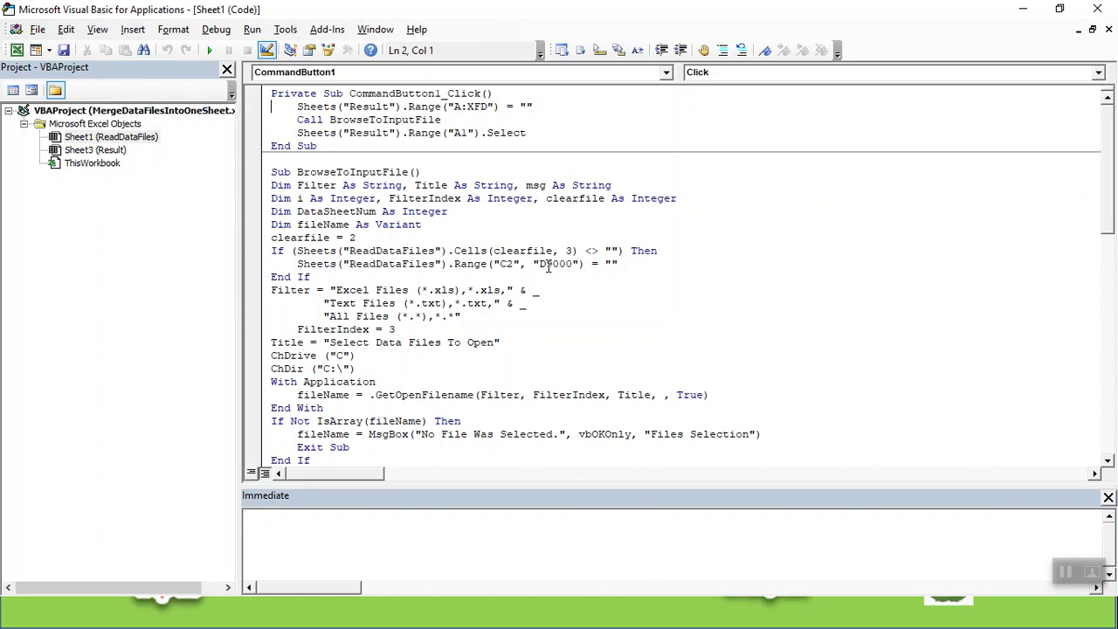
# Step: Change BrowseToInputFile's cleared range from C2:D9000 to C2:F9000 and close the VBA editor
pyautogui.hotkey('alt', 'F11')
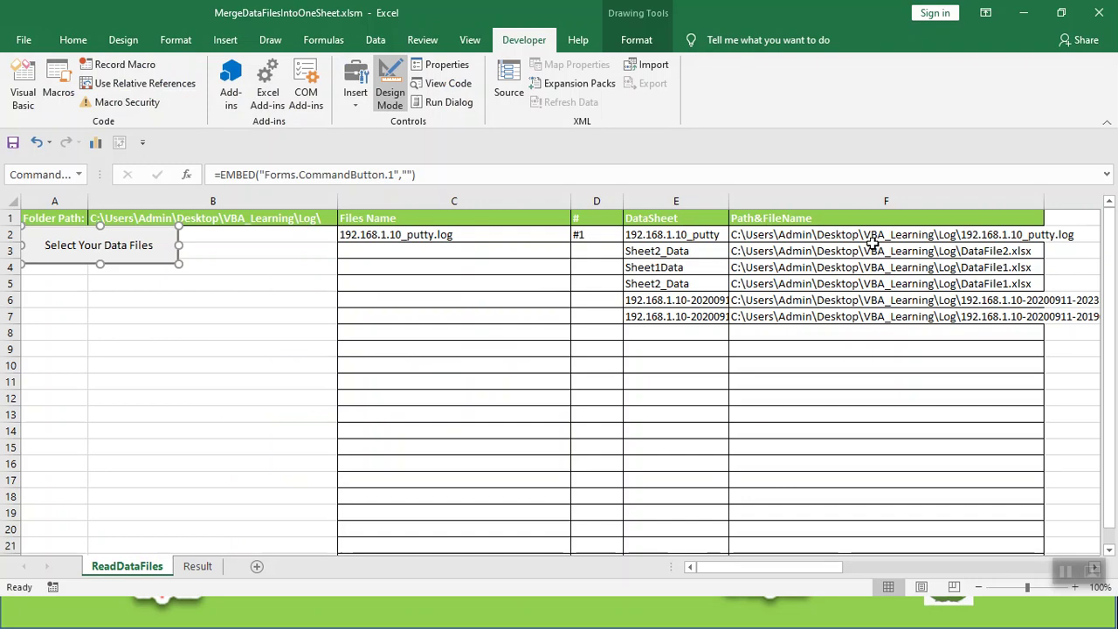
pyautogui.hotkey('alt', 'Tab')
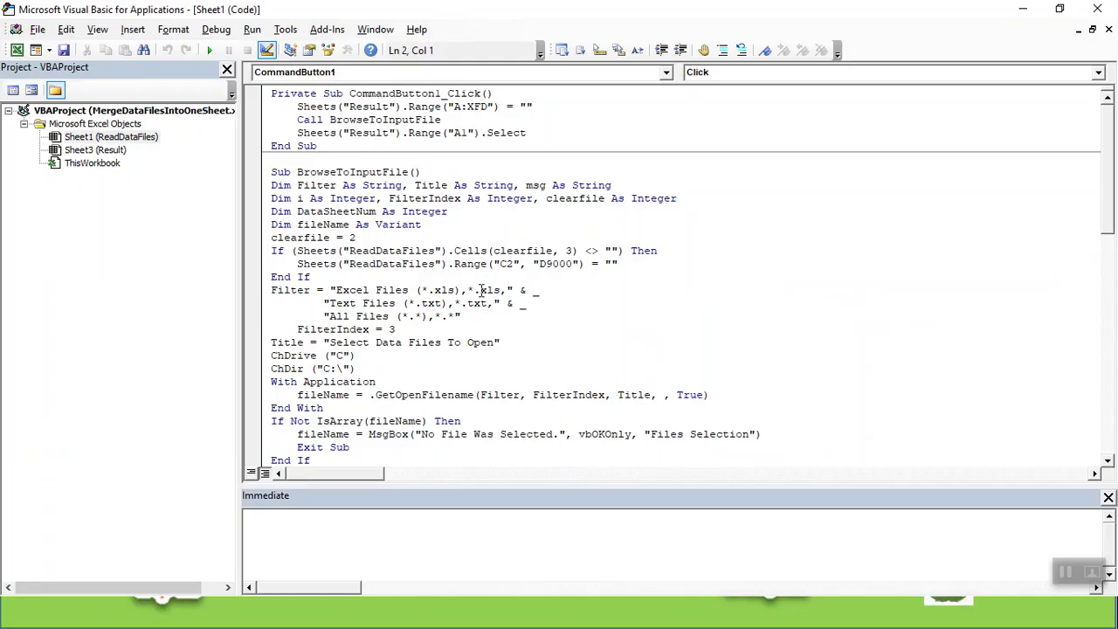
pyautogui.click(541, 265)
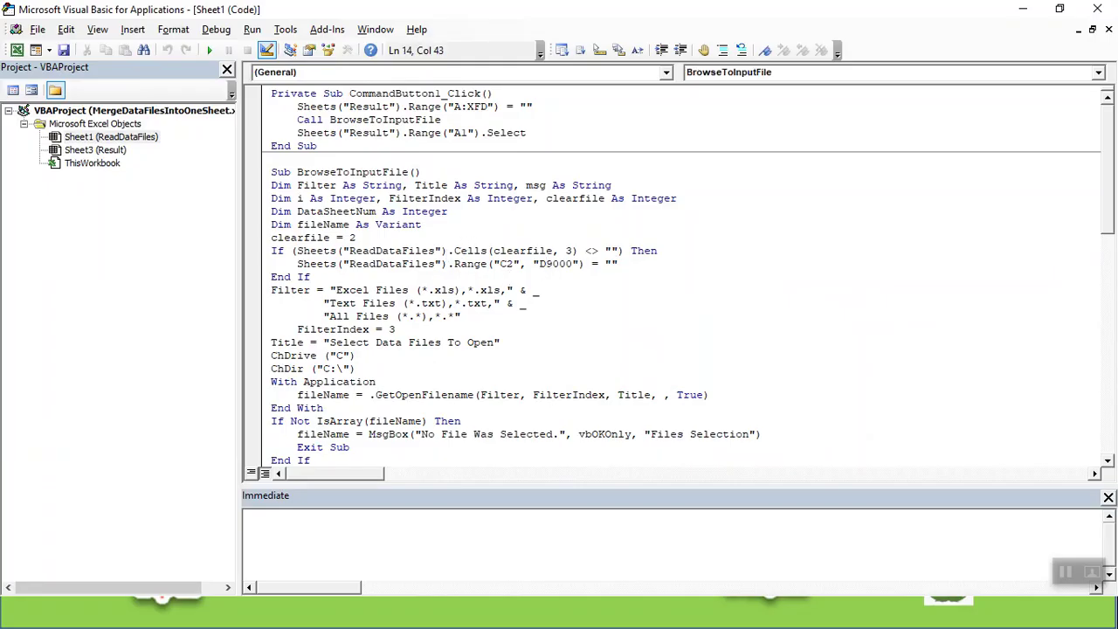
pyautogui.press('BackSpace')
pyautogui.write('F')
pyautogui.click(1098, 9)
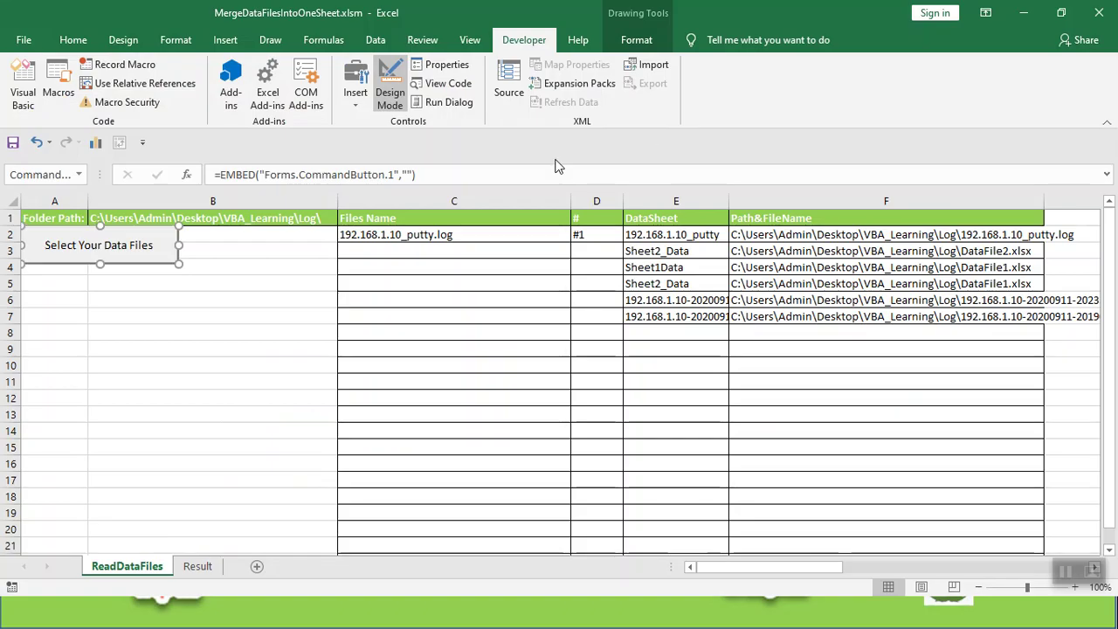
# Step: With design mode off, rerun the merge on 192.168.1.10_putty.log, DataFile2.xlsx and DataFile1.xlsx
pyautogui.click(391, 92)
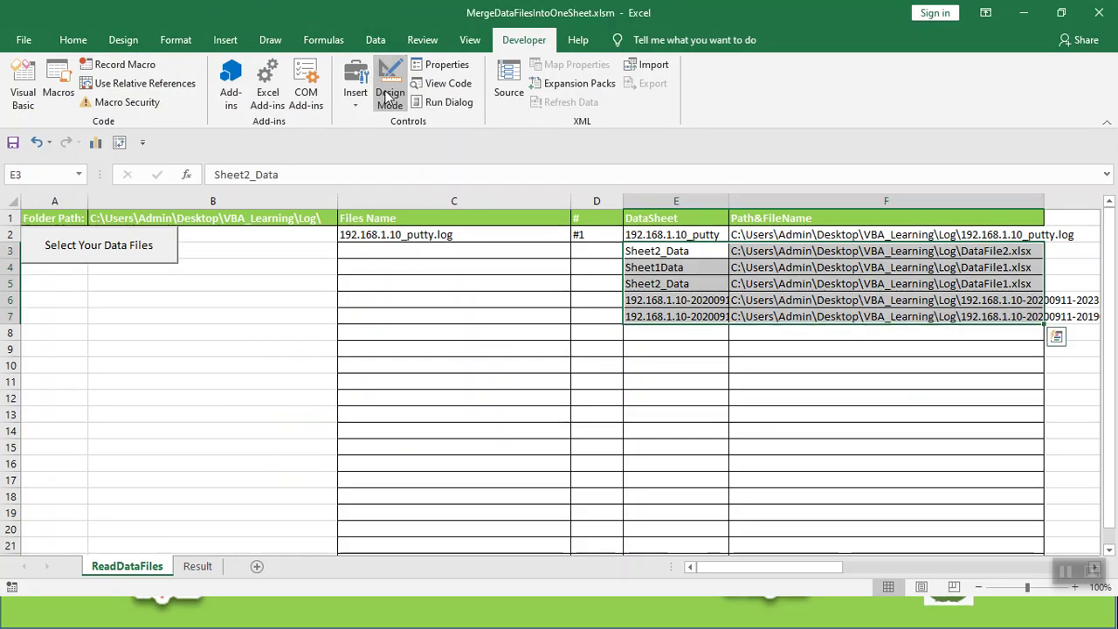
pyautogui.click(150, 252)
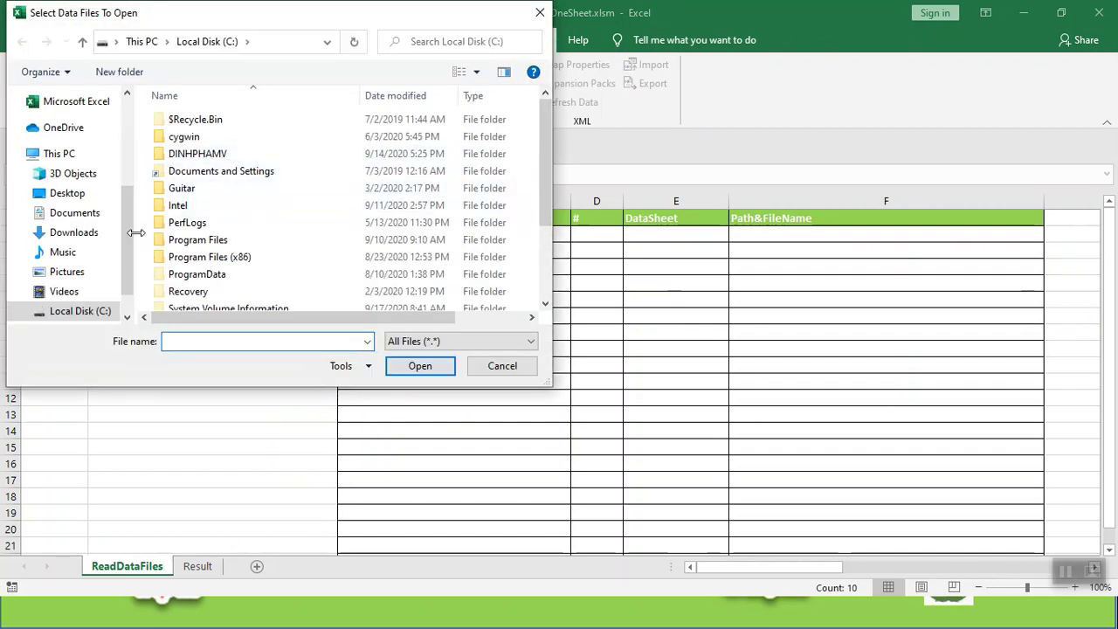
pyautogui.scroll(3, 83, 197)
pyautogui.click(61, 192)
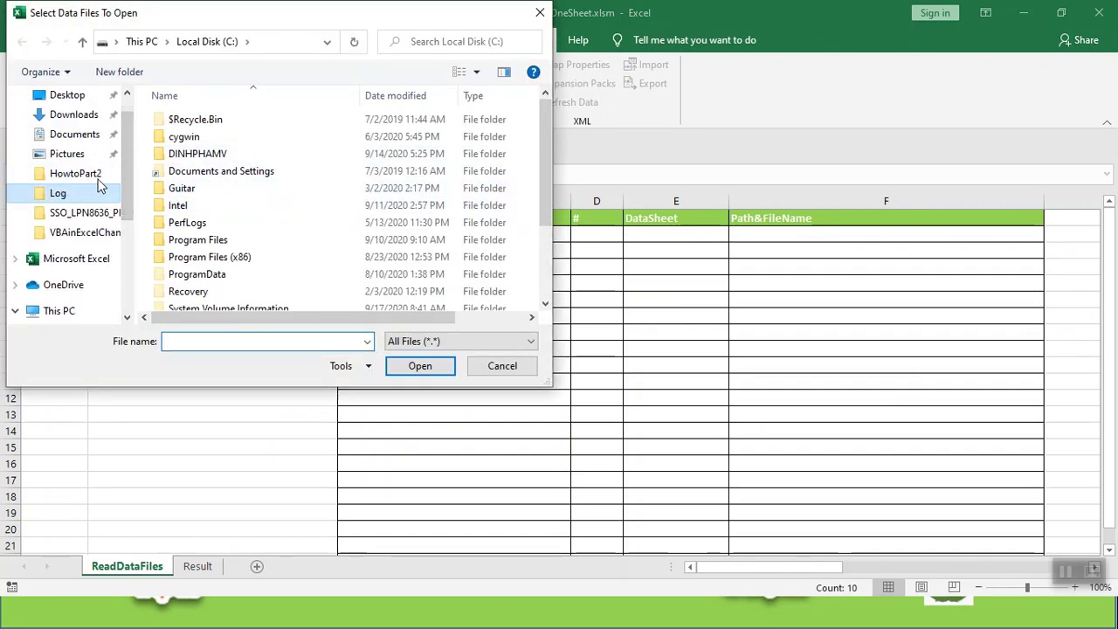
pyautogui.click(214, 154)
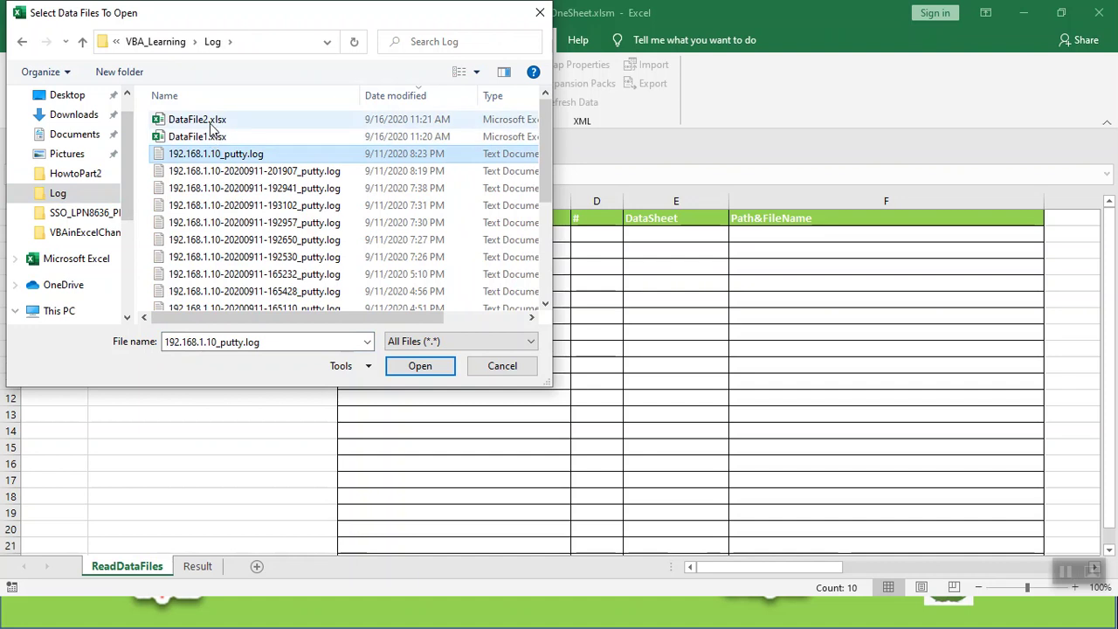
pyautogui.keyDown('shift'); pyautogui.click(214, 120); pyautogui.keyUp('shift')
pyautogui.click(418, 366)
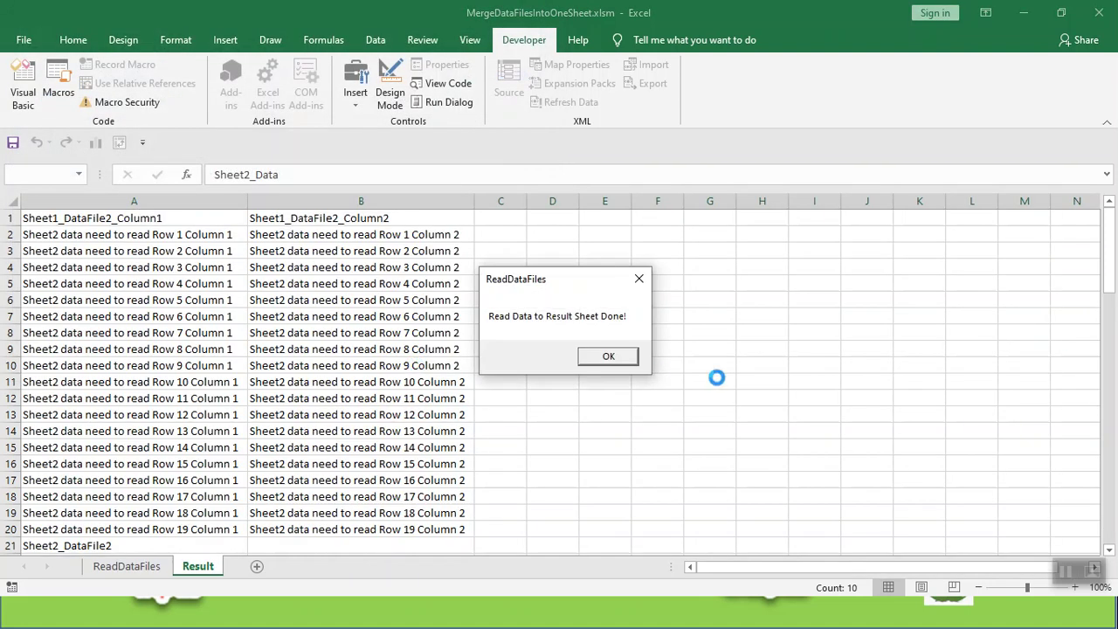
pyautogui.click(606, 355)
# Step: Check the log's sheet entry on ReadDataFiles, then turn Design Mode back on
pyautogui.click(127, 566)
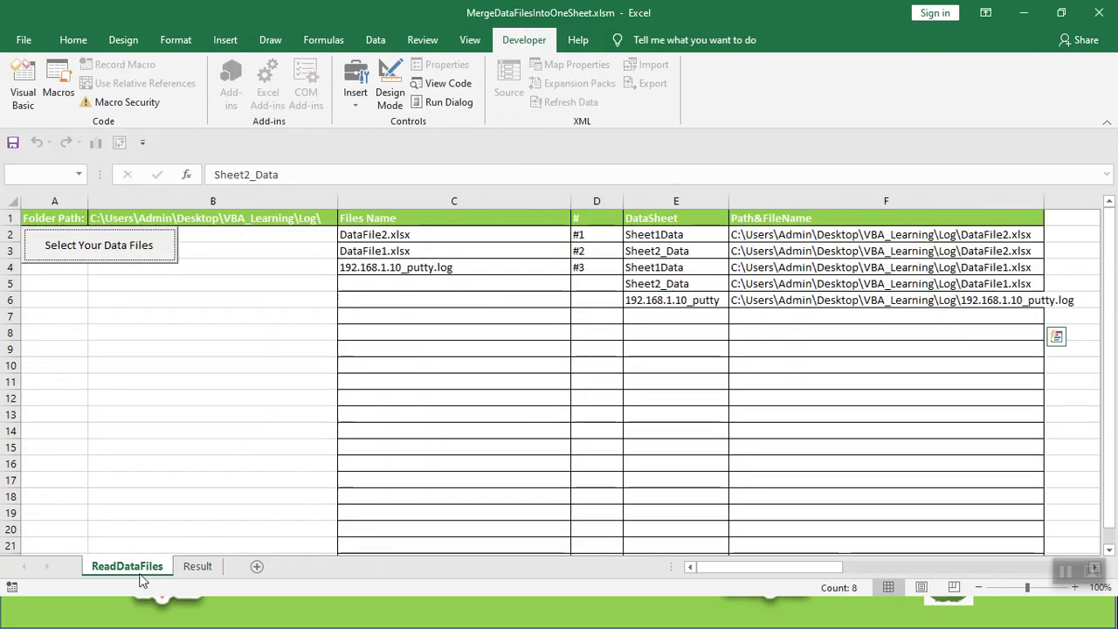
pyautogui.click(691, 302)
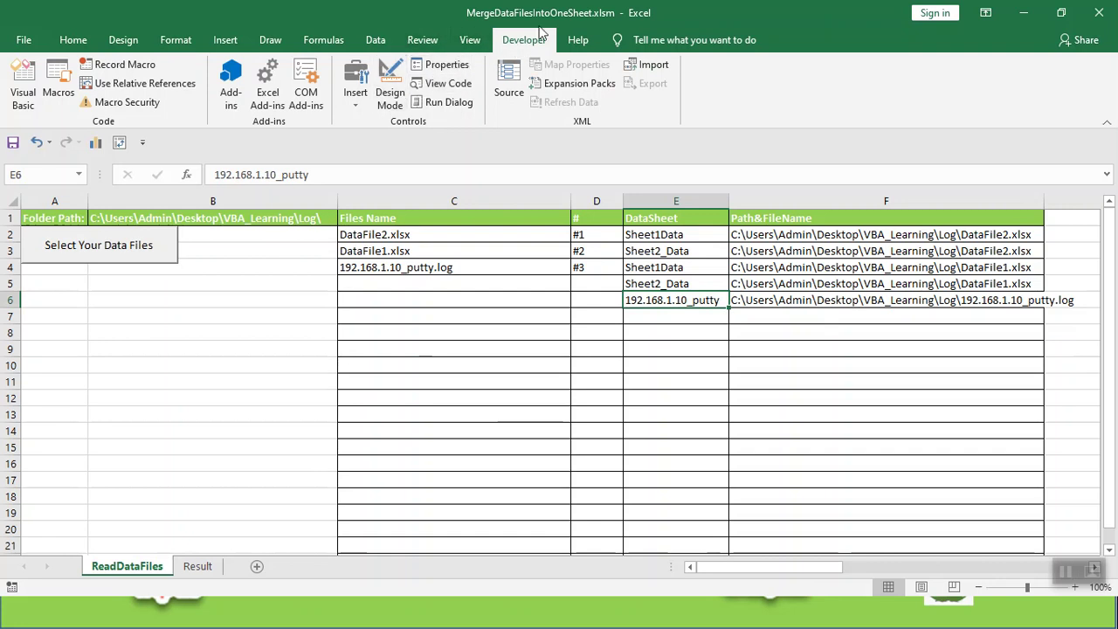
pyautogui.click(391, 93)
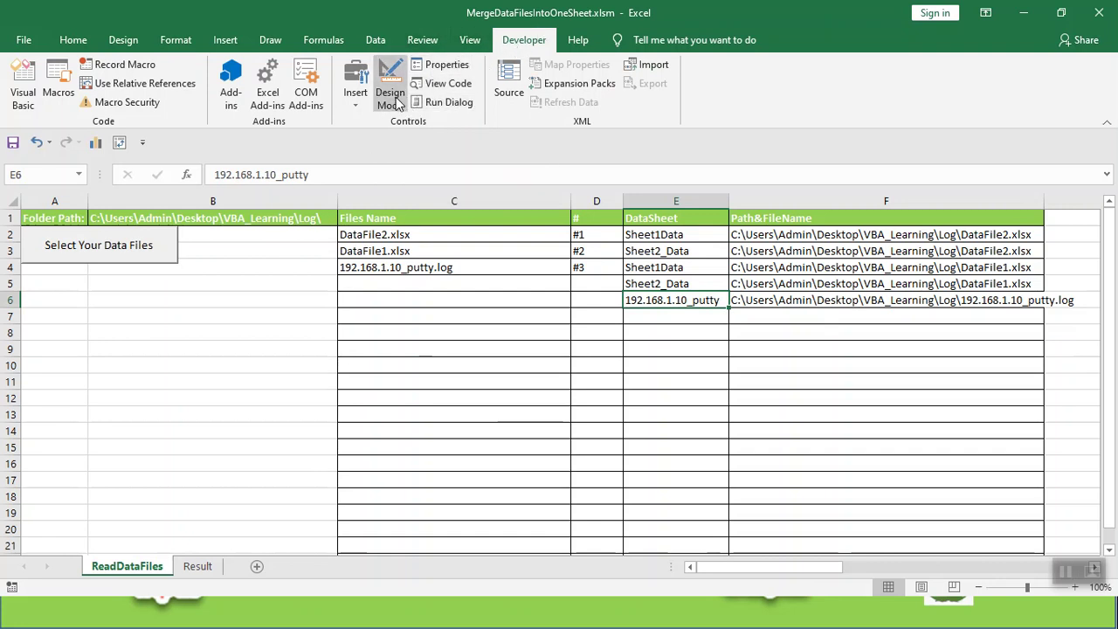
# Step: Open CommandButton1_Click and review its Result A:XFD clearing line and BrowseToInputFile call against the Result sheet
pyautogui.doubleClick(137, 250)
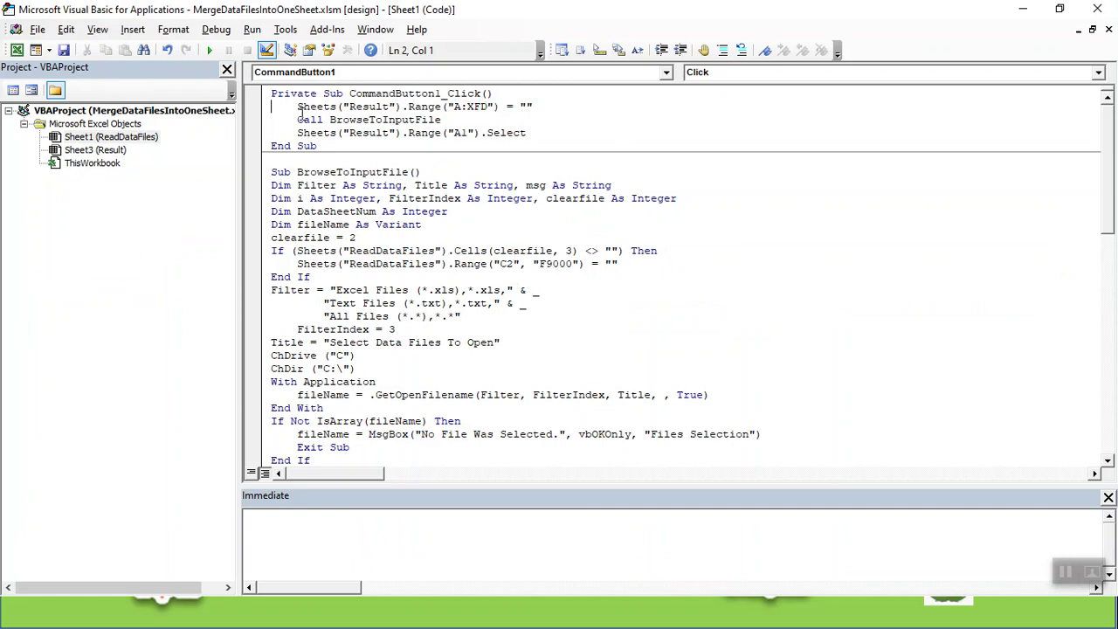
pyautogui.keyDown('shift'); pyautogui.click(539, 106); pyautogui.keyUp('shift')
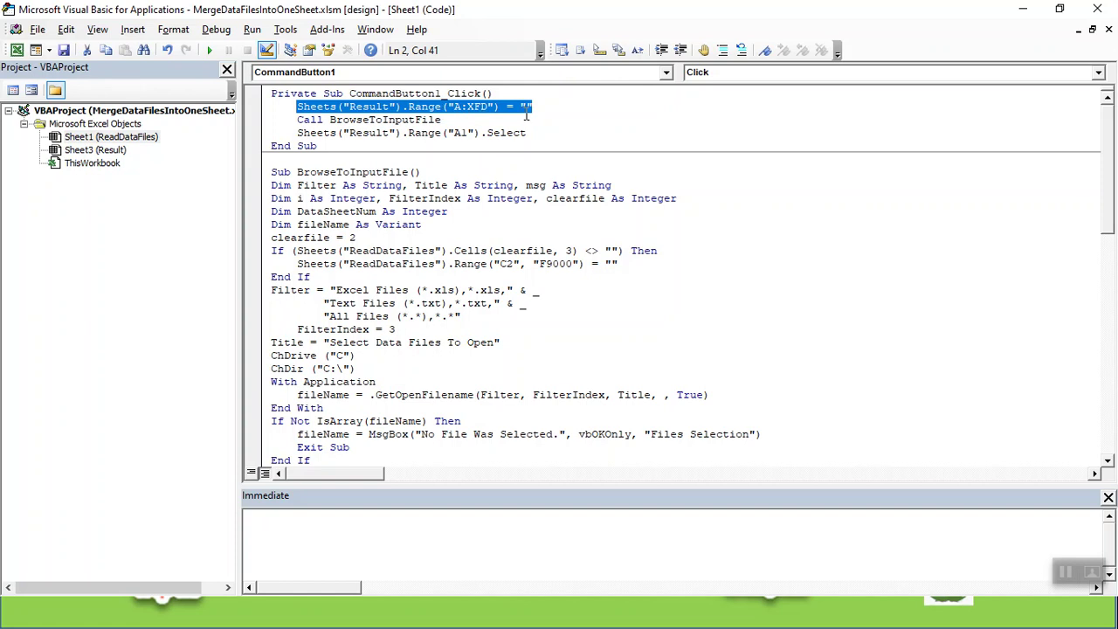
pyautogui.hotkey('alt', 'Tab')
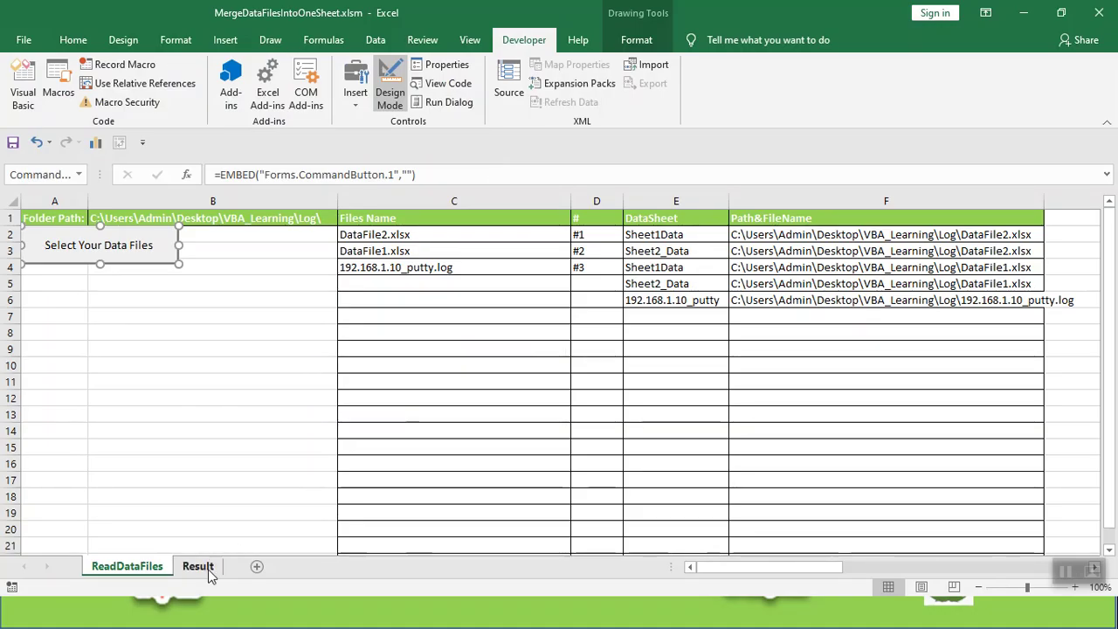
pyautogui.click(199, 566)
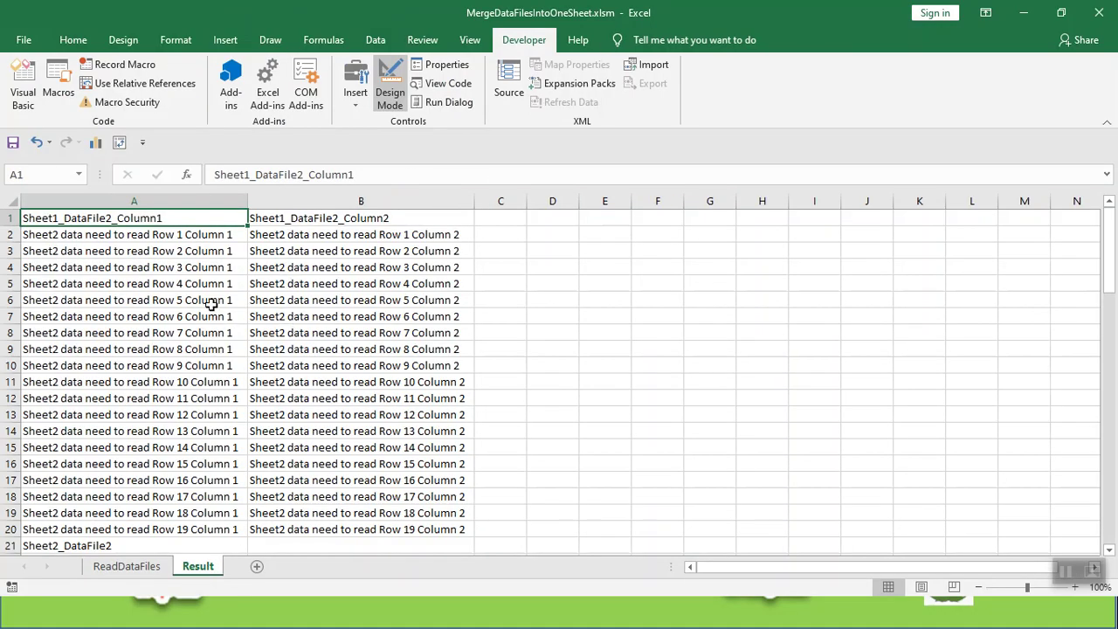
pyautogui.hotkey('alt', 'Tab')
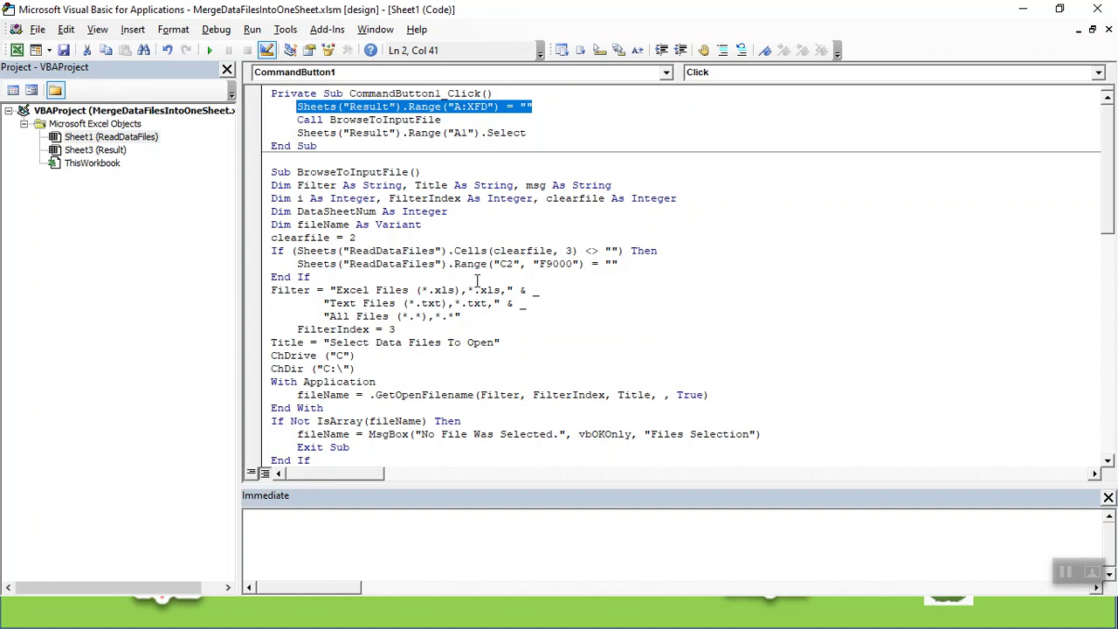
pyautogui.doubleClick(361, 172)
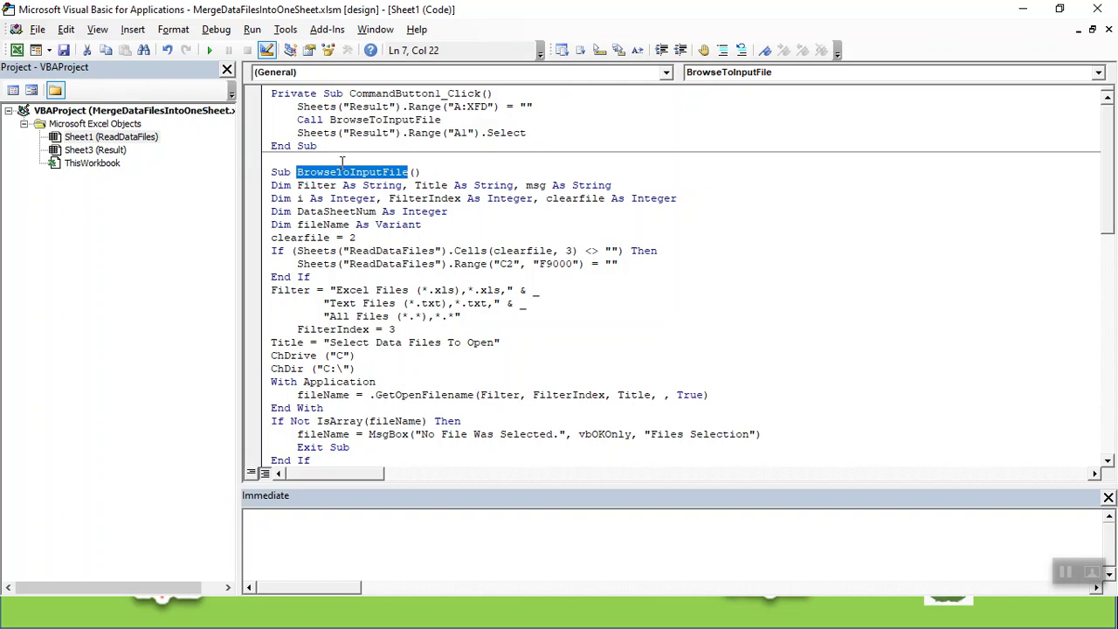
pyautogui.hotkey('alt', 'F11')
pyautogui.hotkey('alt', 'F11')
pyautogui.hotkey('alt', 'Tab')
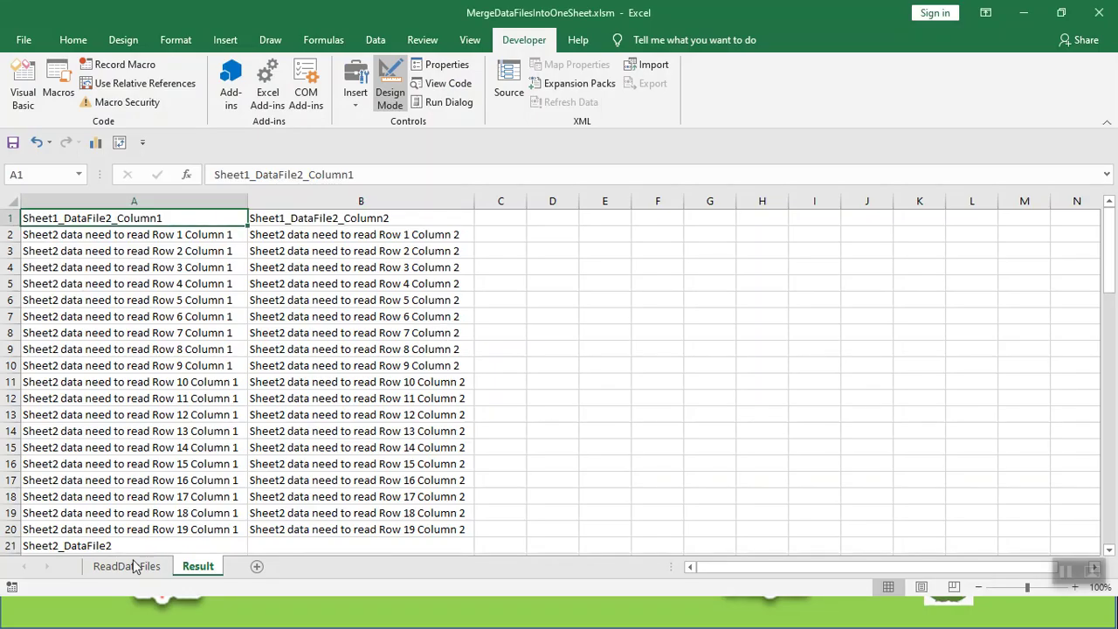
pyautogui.click(129, 565)
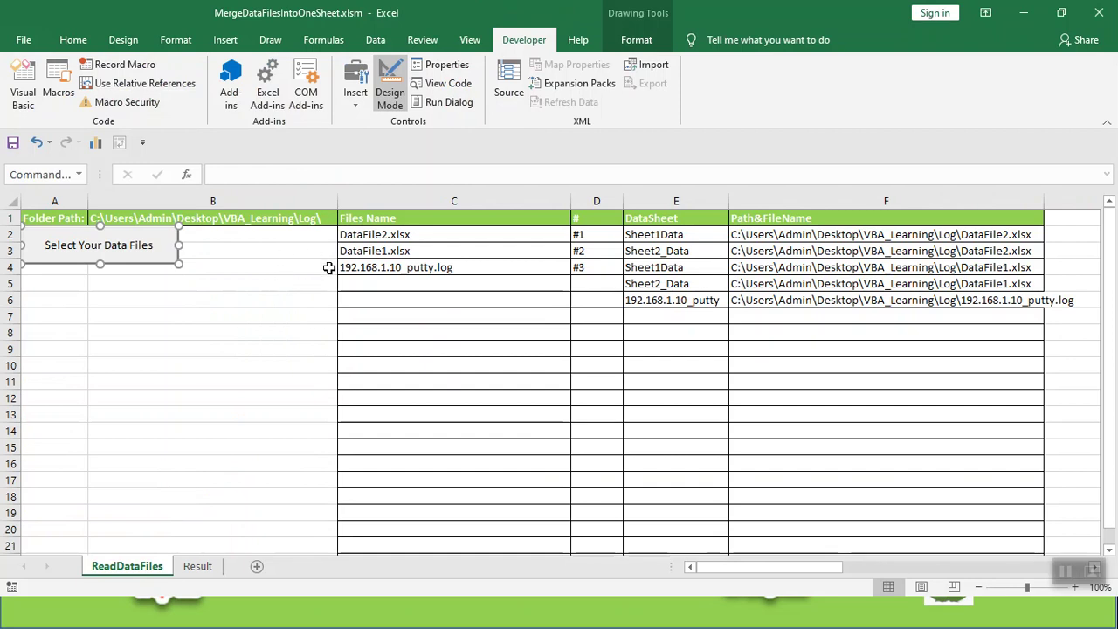
pyautogui.hotkey('alt', 'Tab')
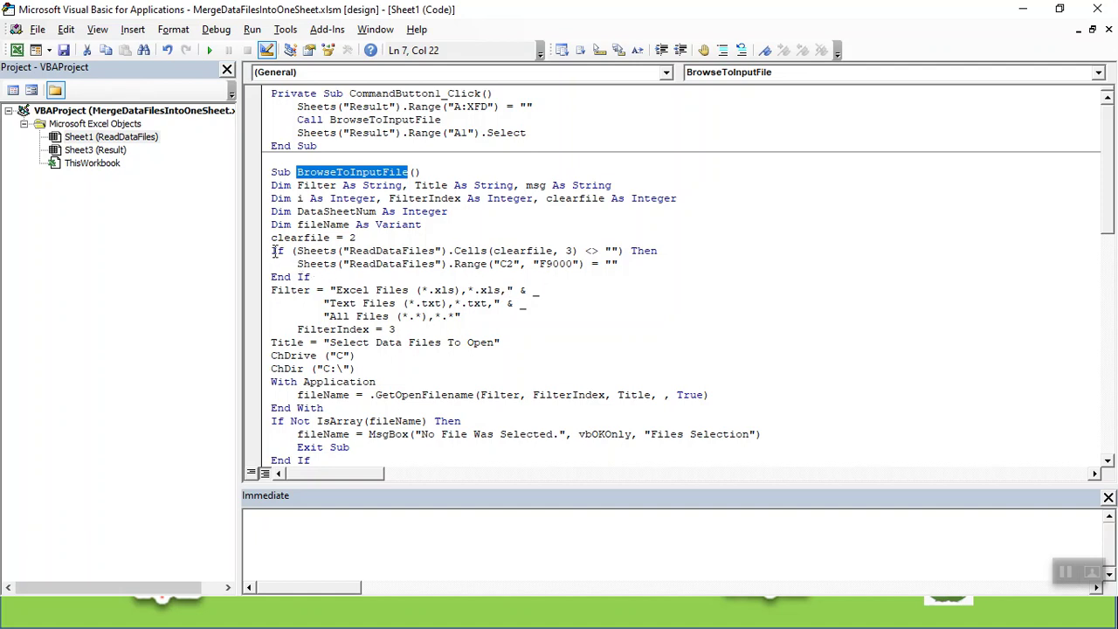
pyautogui.moveTo(271, 252); pyautogui.dragTo(323, 281)
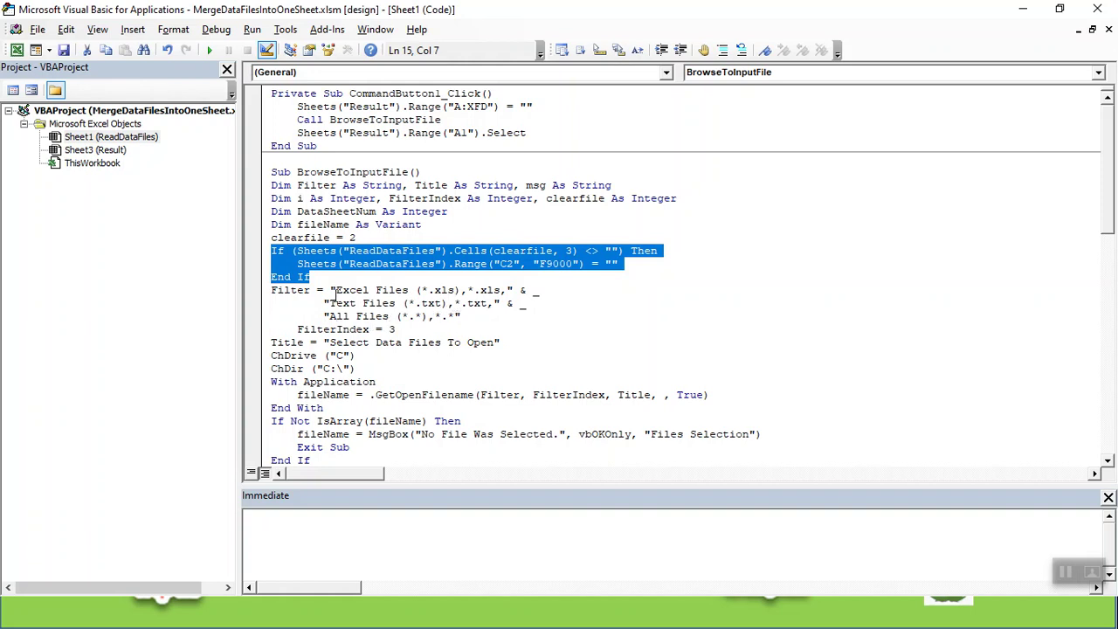
pyautogui.click(499, 294)
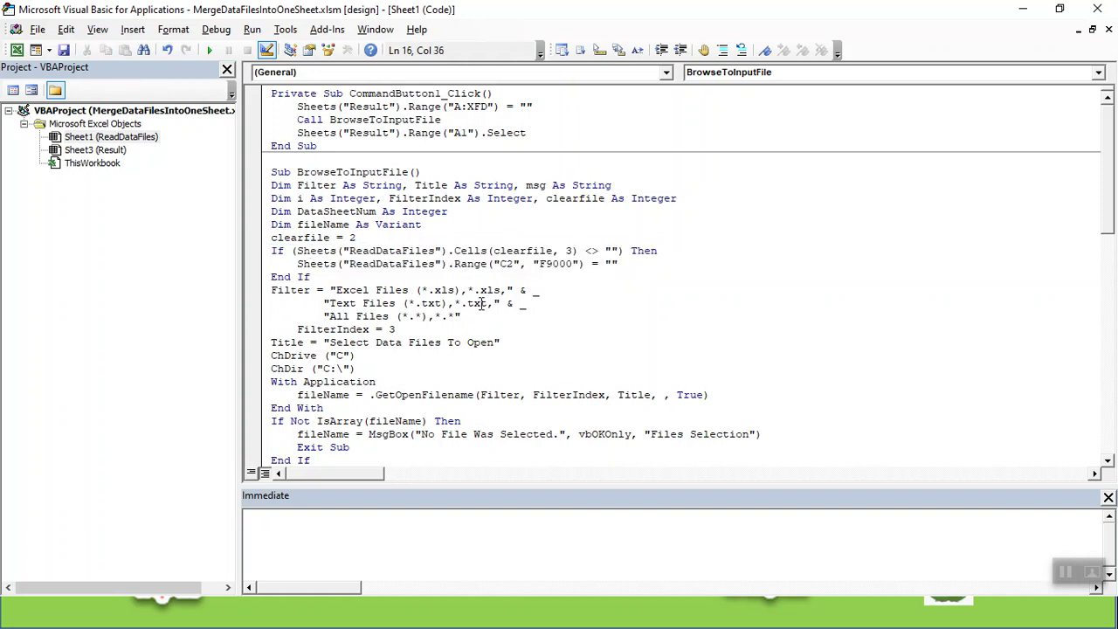
pyautogui.click(320, 318)
pyautogui.moveTo(404, 330); pyautogui.dragTo(292, 332)
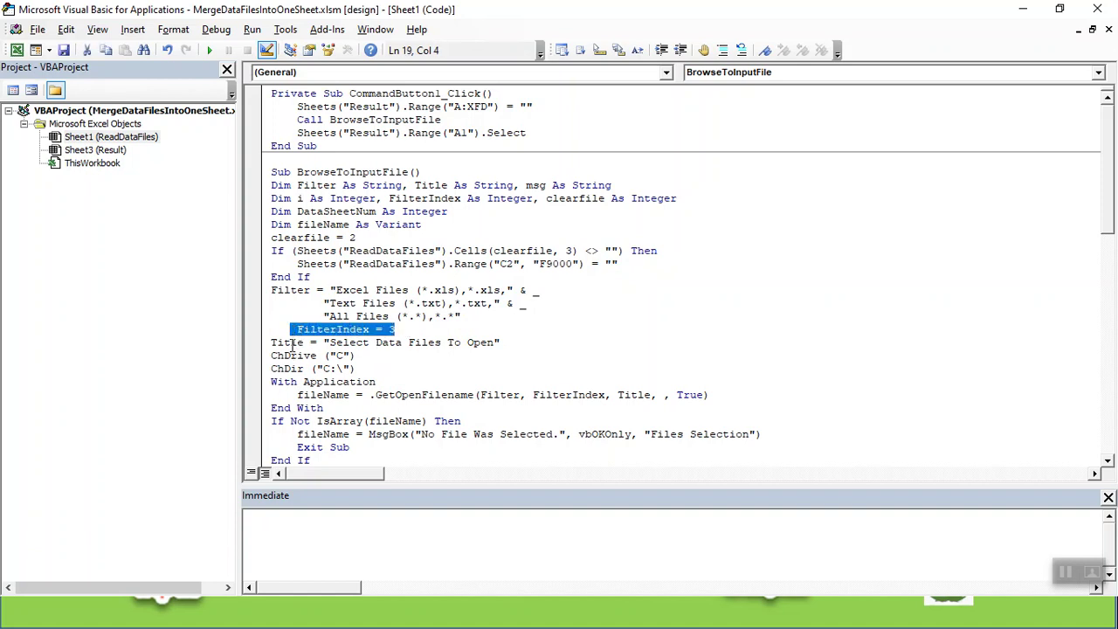
pyautogui.doubleClick(295, 342)
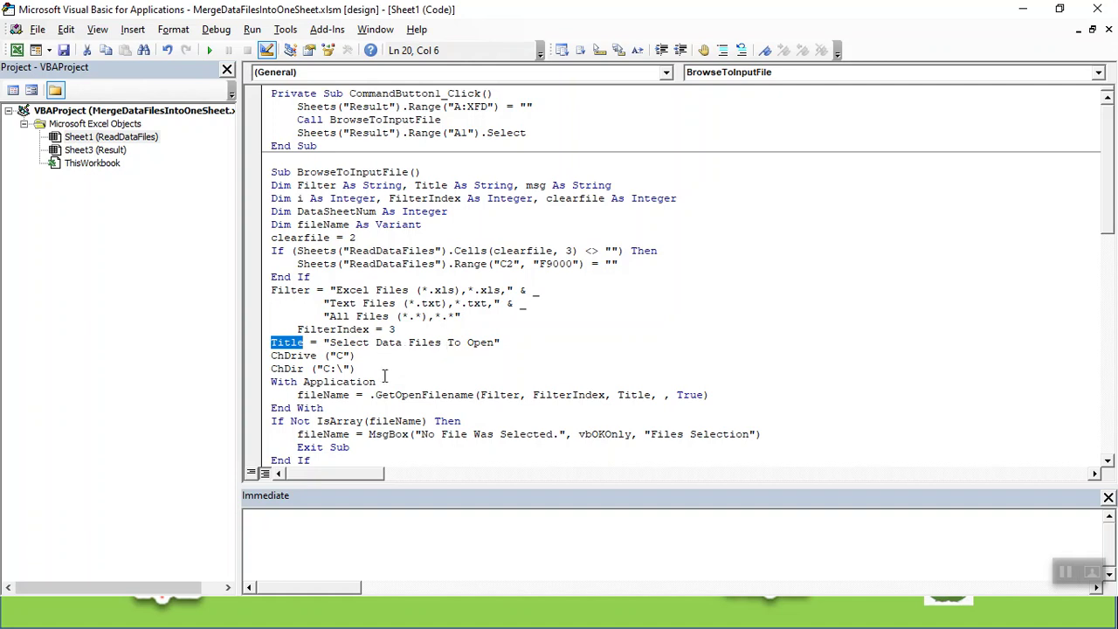
pyautogui.click(360, 370)
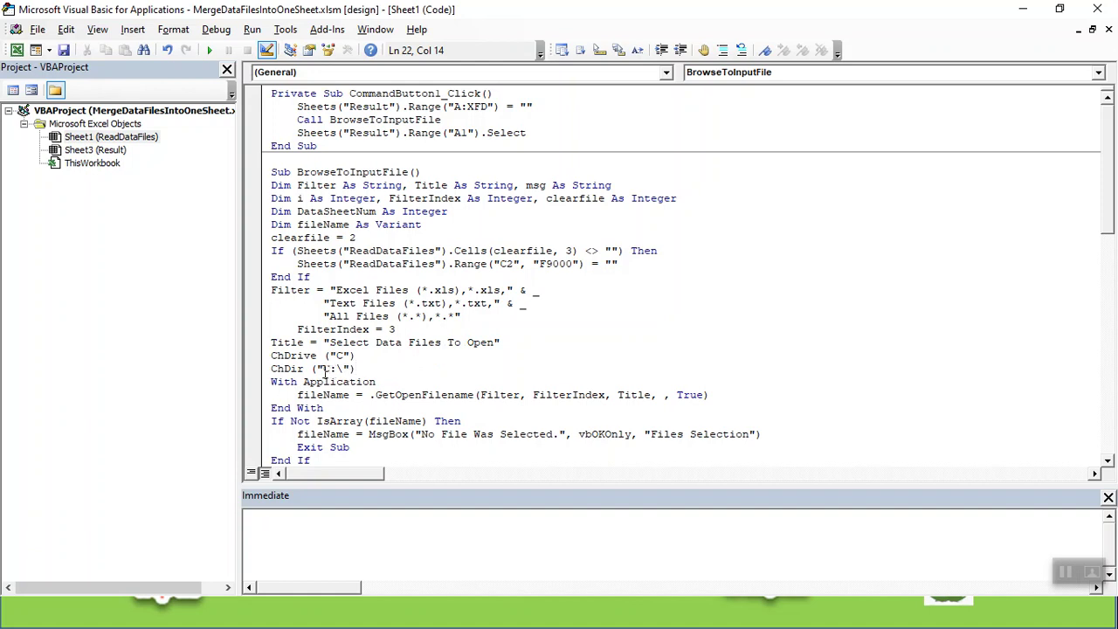
pyautogui.moveTo(324, 369); pyautogui.dragTo(352, 368)
pyautogui.click(271, 382)
pyautogui.doubleClick(372, 385)
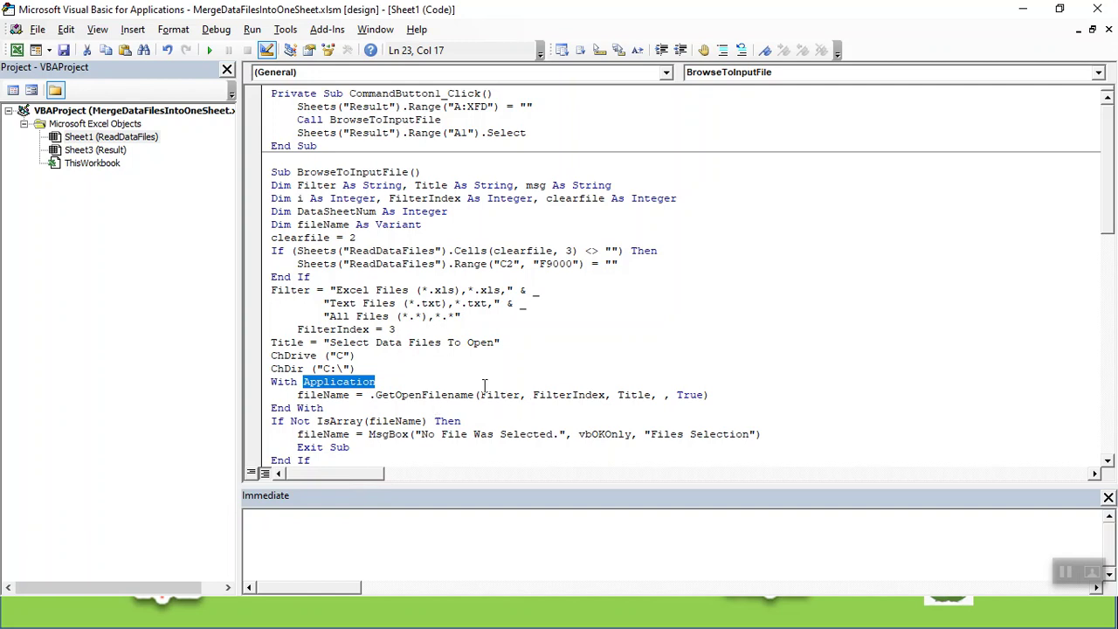
pyautogui.click(289, 519)
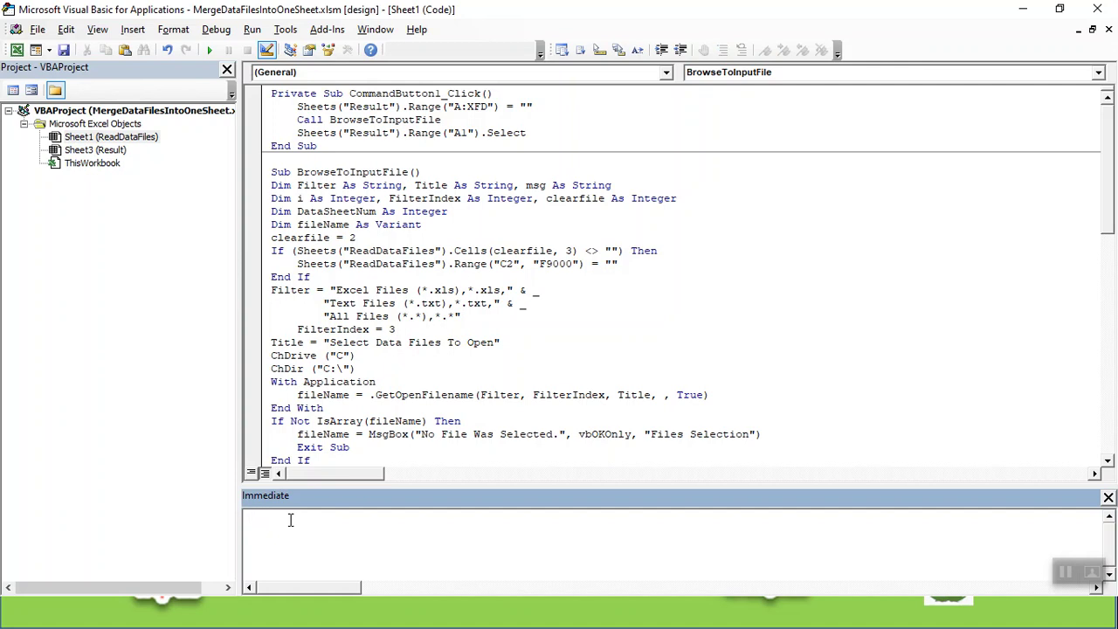
# Step: In the Immediate window, run ?Application.GetOpenFilename("All Files (*.*),*.*",,"TEST",,false)
pyautogui.write('?Application')
pyautogui.write('.')
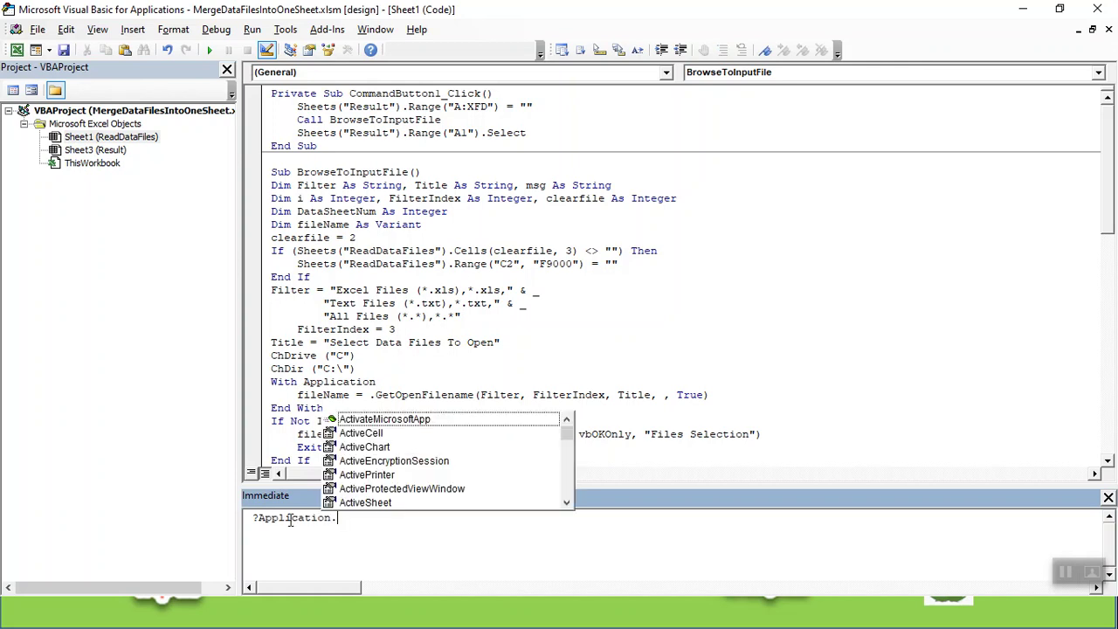
pyautogui.write('get')
pyautogui.press('Down')
pyautogui.press('Down')
pyautogui.press('Tab')
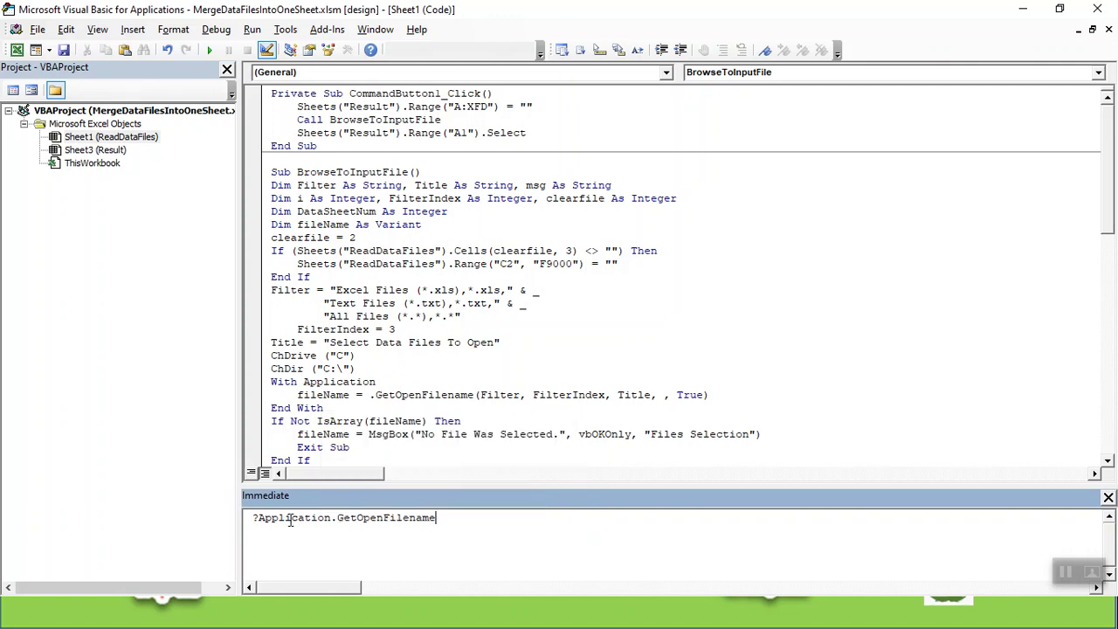
pyautogui.write('(')
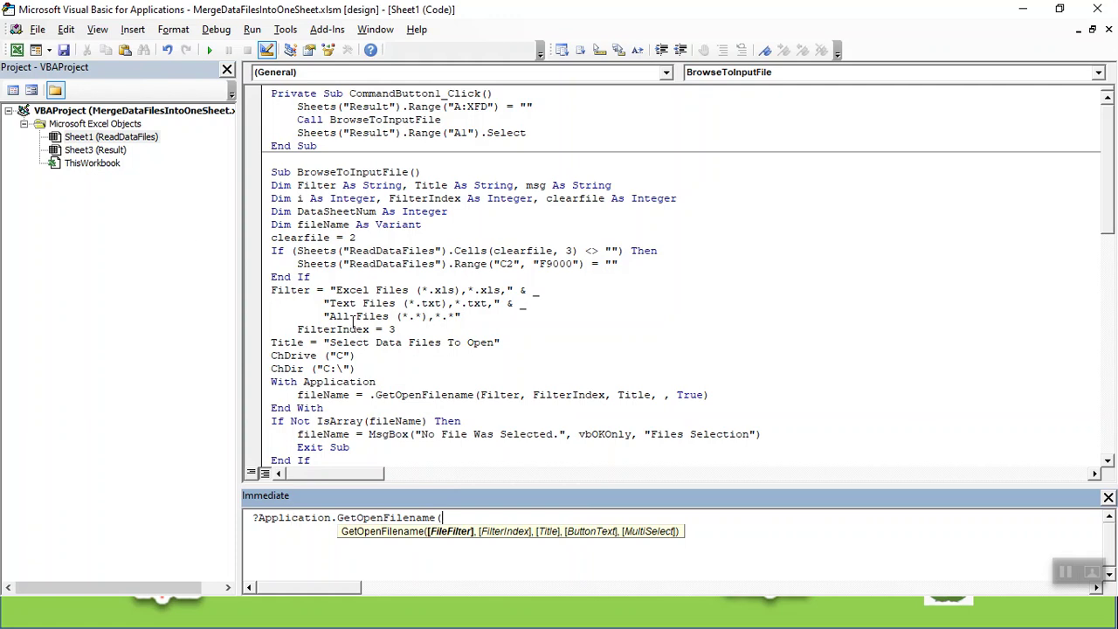
pyautogui.moveTo(323, 316); pyautogui.dragTo(460, 316)
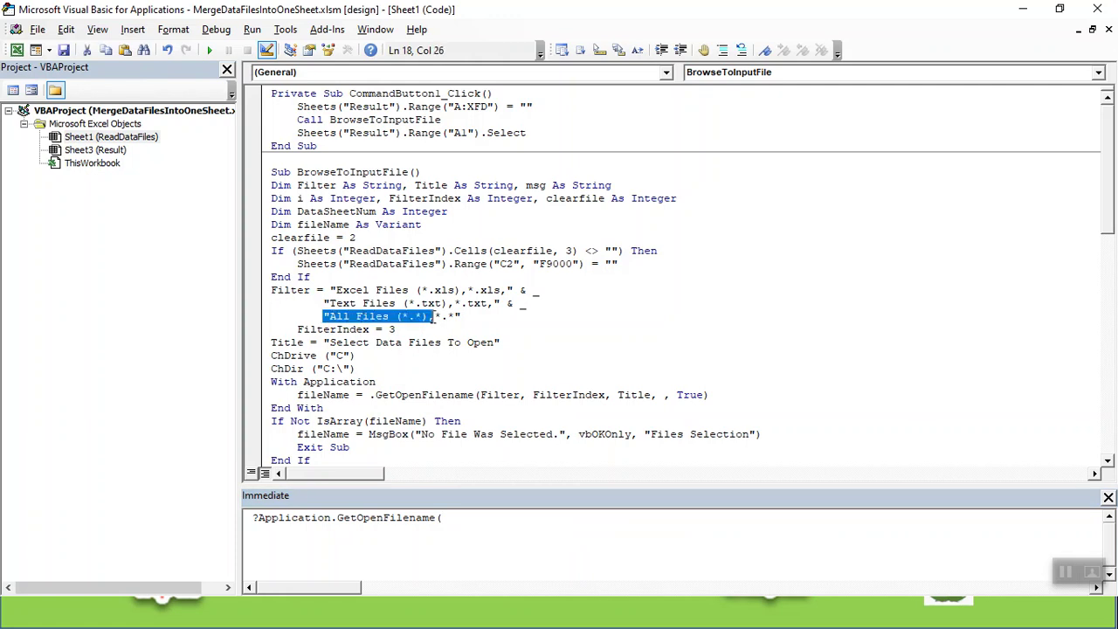
pyautogui.click(441, 517)
pyautogui.write('"All Files (*.*),*.*"')
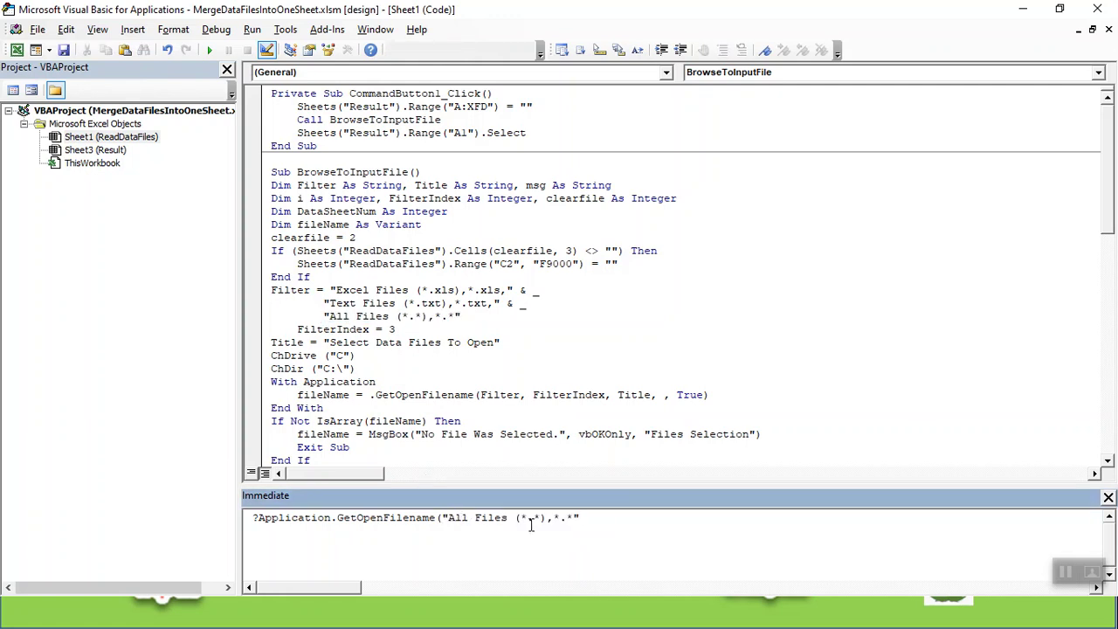
pyautogui.write(',')
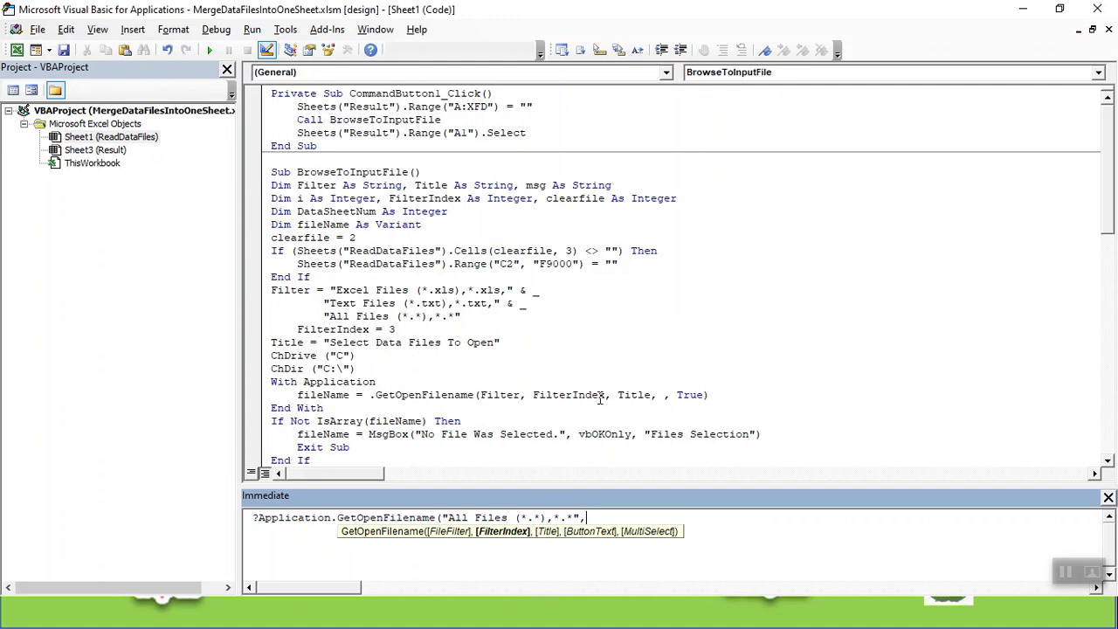
pyautogui.write(',')
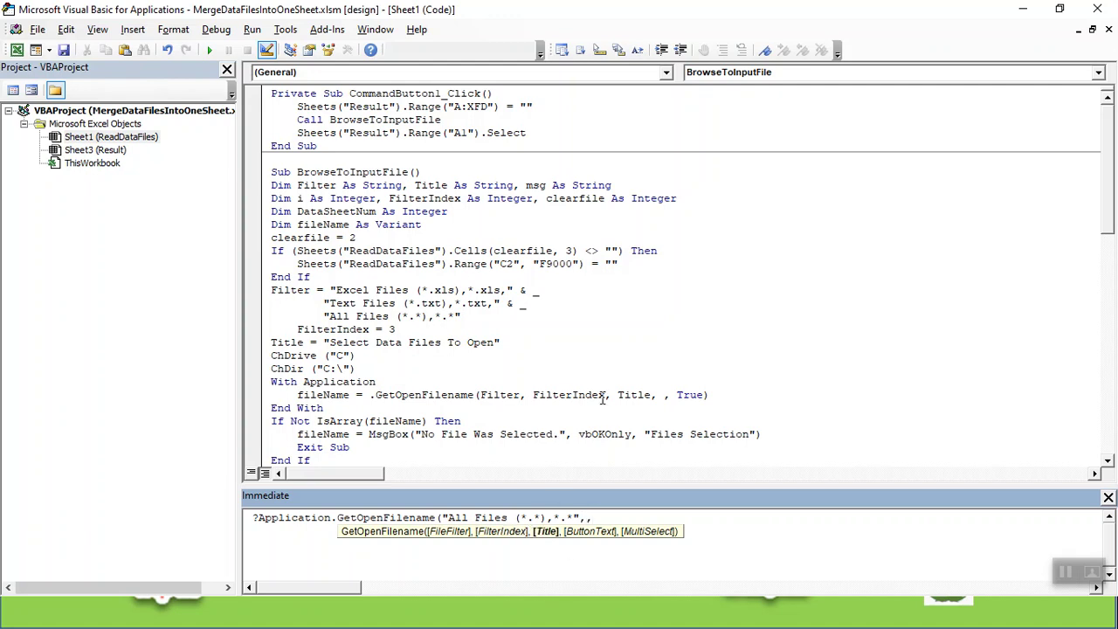
pyautogui.write('"')
pyautogui.write('TEST"')
pyautogui.write(',,')
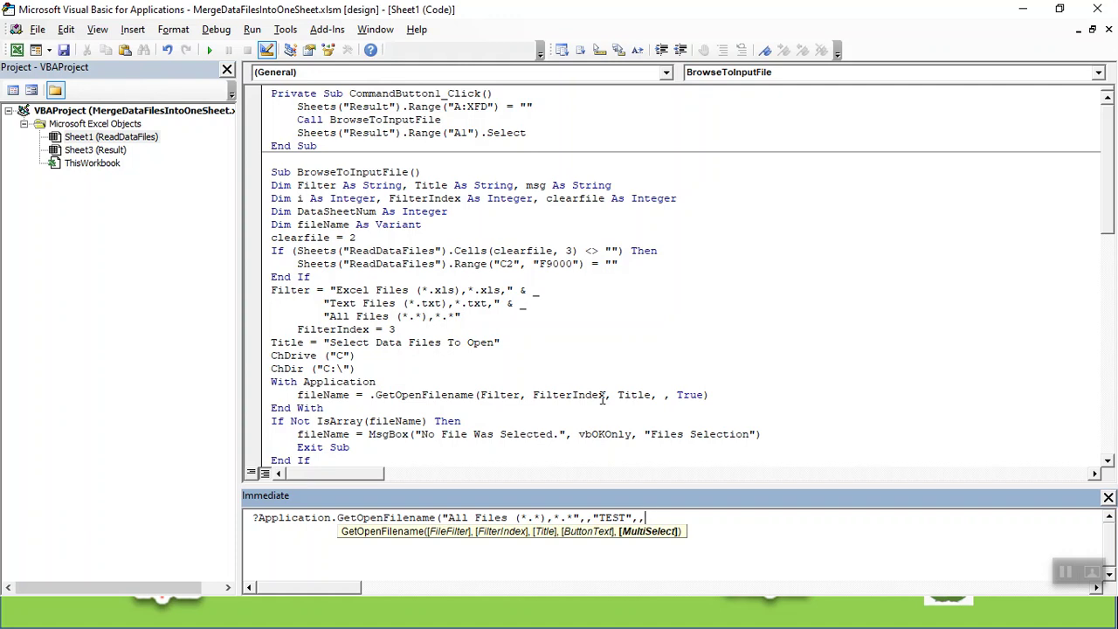
pyautogui.write('false')
pyautogui.write(')')
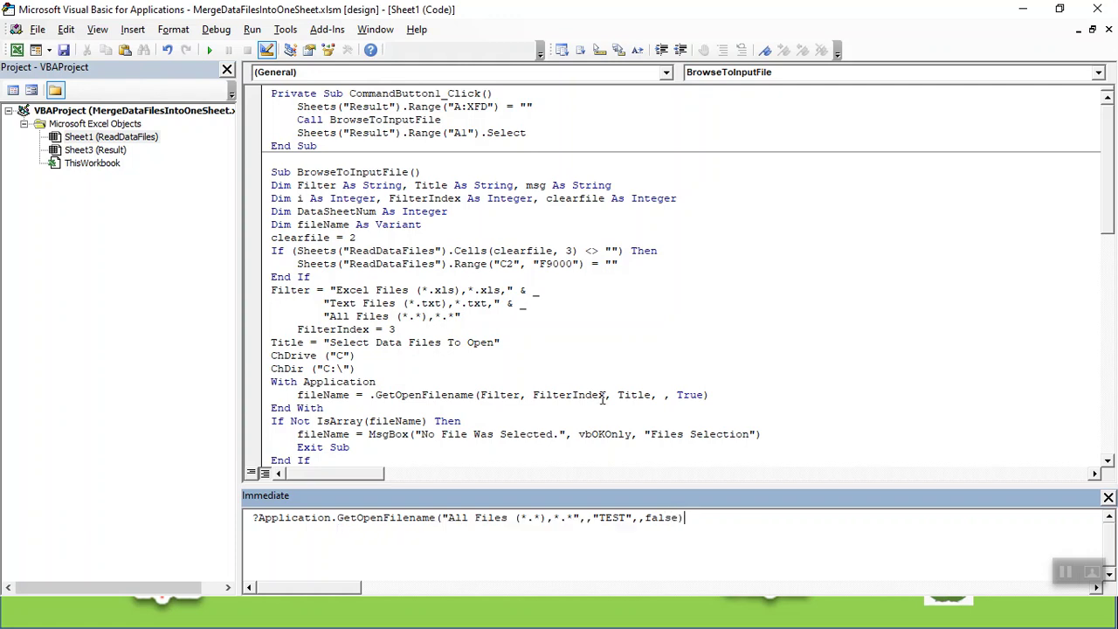
pyautogui.press('Return')
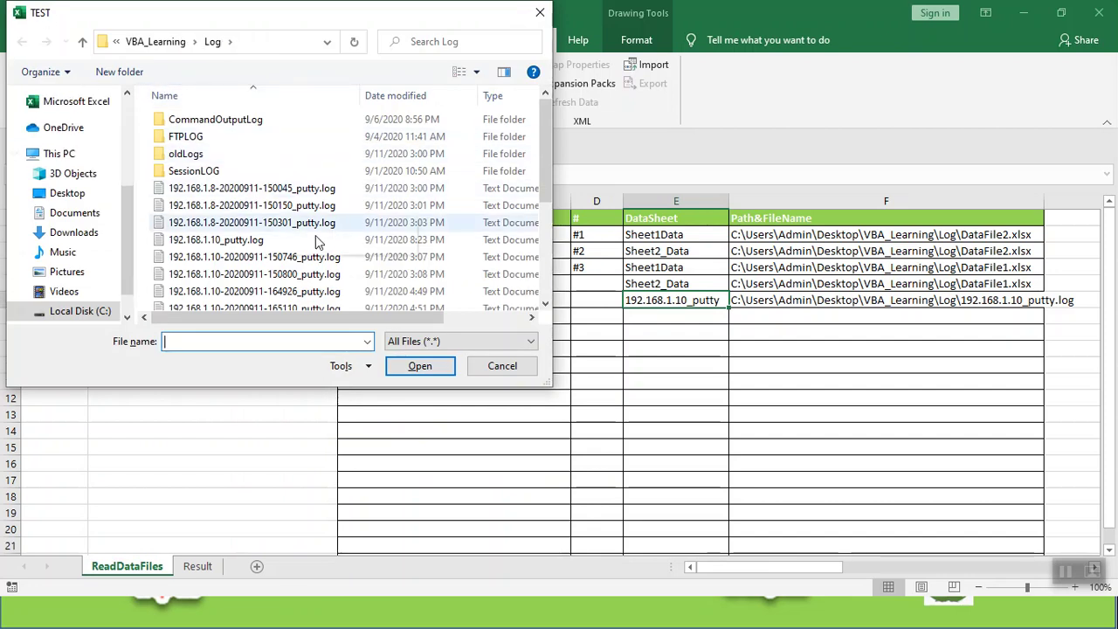
# Step: Cancel the TEST file picker and delete the returned False result
pyautogui.moveTo(545, 183); pyautogui.dragTo(552, 208)
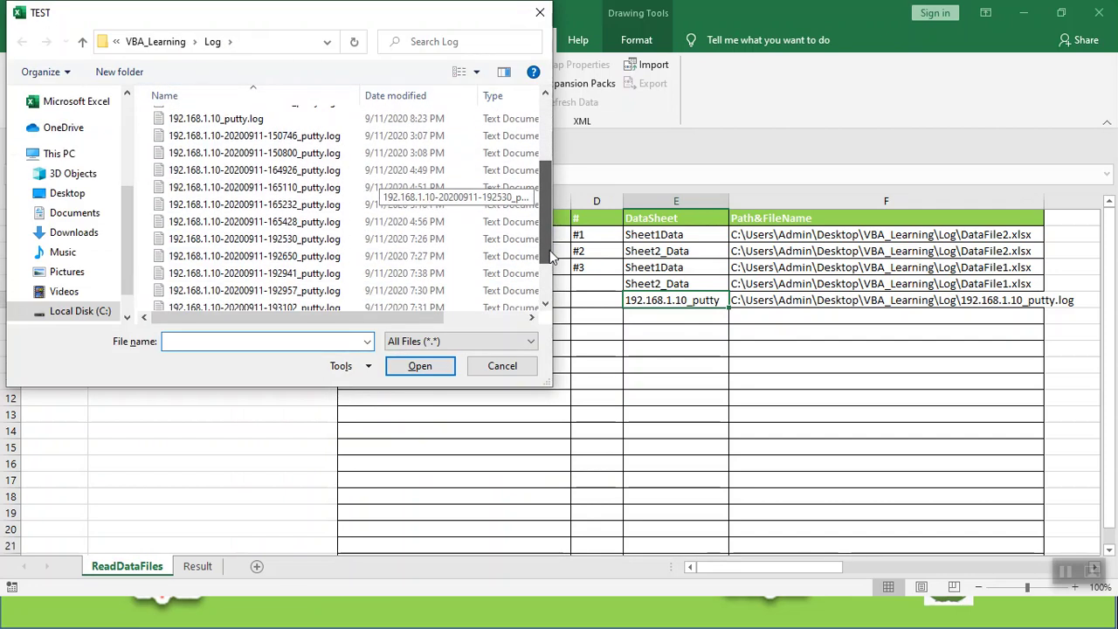
pyautogui.click(518, 367)
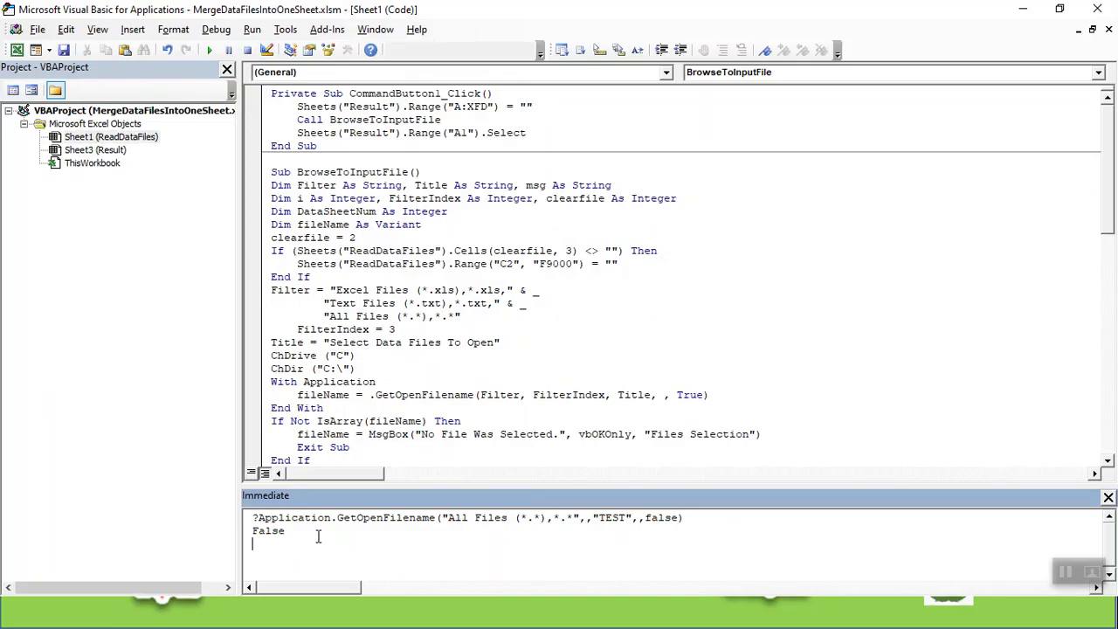
pyautogui.moveTo(302, 538); pyautogui.dragTo(250, 531)
pyautogui.press('Delete')
# Step: Rerun the test, pick 192.168.1.10_putty.log, and select its returned full path
pyautogui.press('Return')
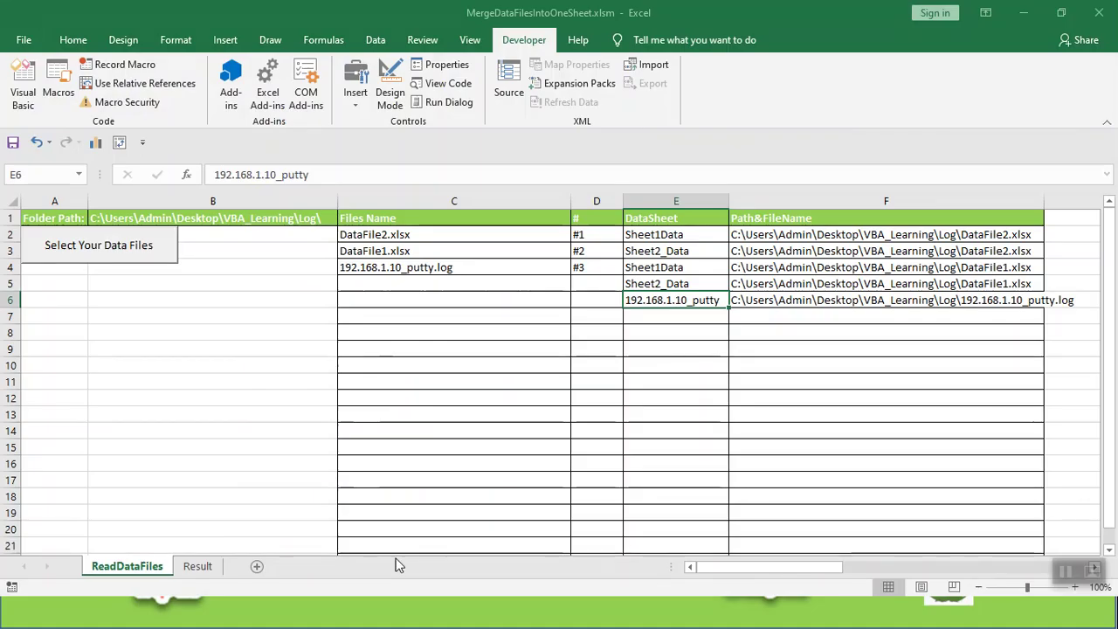
pyautogui.click(251, 240)
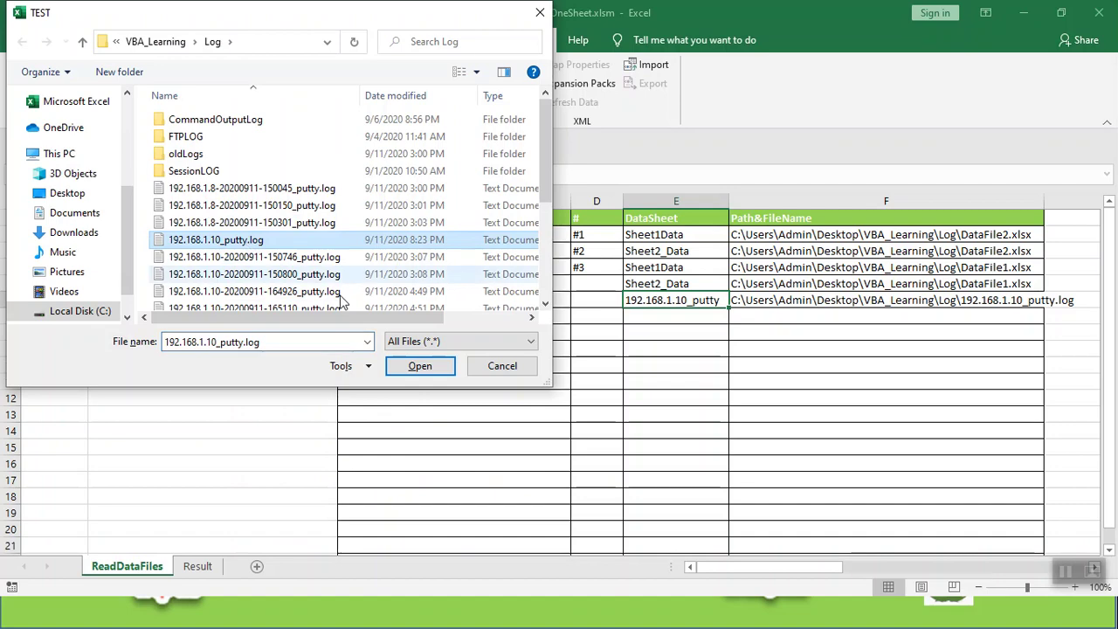
pyautogui.click(418, 371)
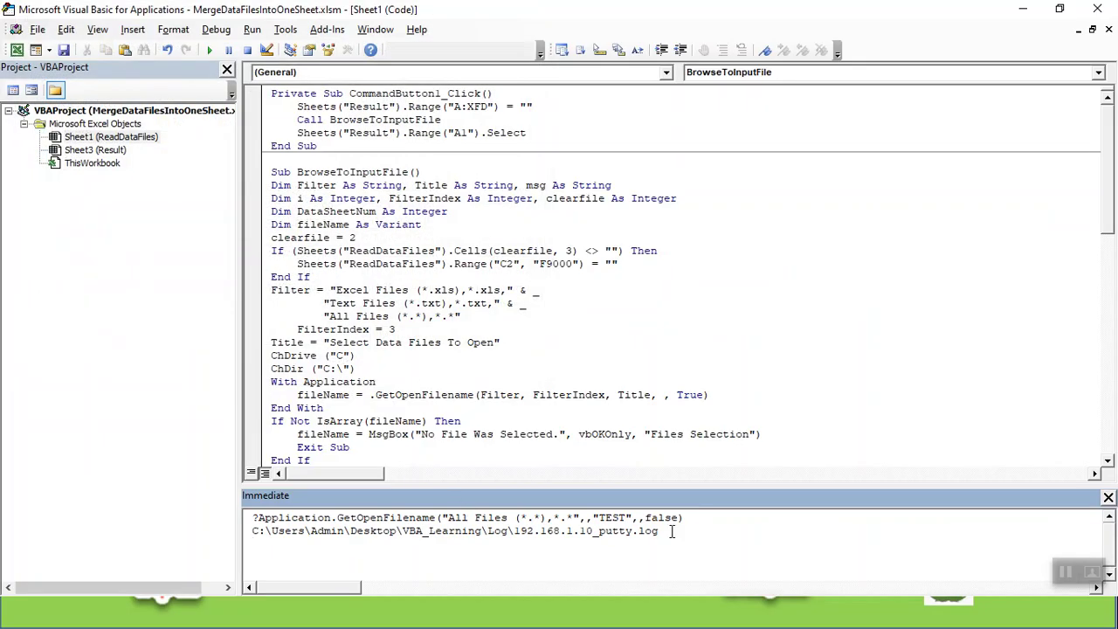
pyautogui.moveTo(658, 530); pyautogui.dragTo(242, 534)
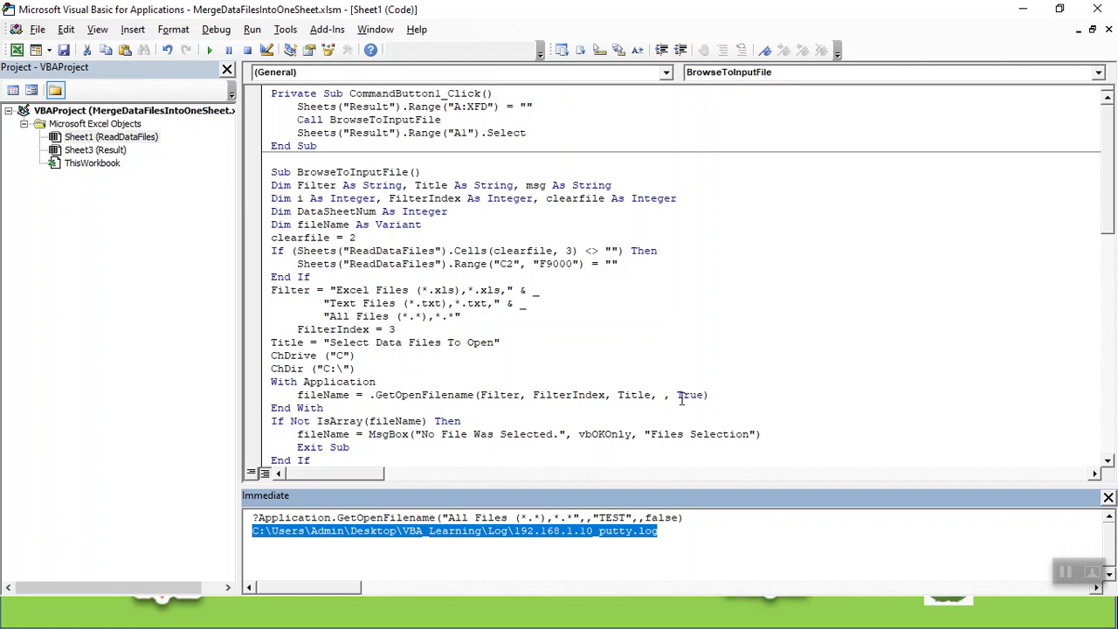
pyautogui.moveTo(678, 395); pyautogui.dragTo(704, 395)
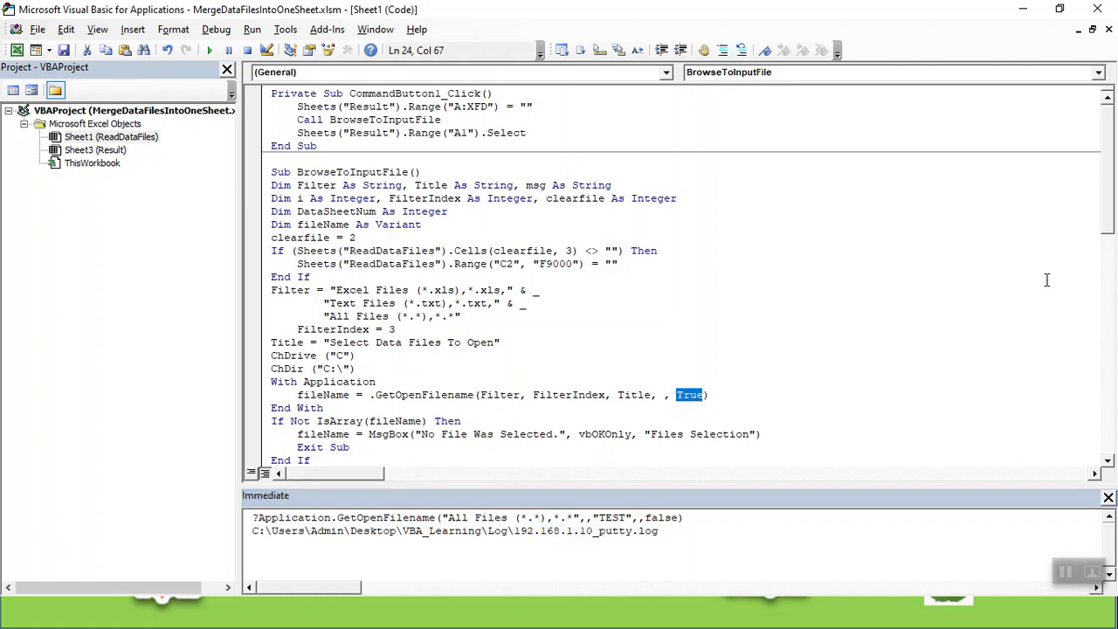
pyautogui.moveTo(1109, 228); pyautogui.dragTo(1110, 276)
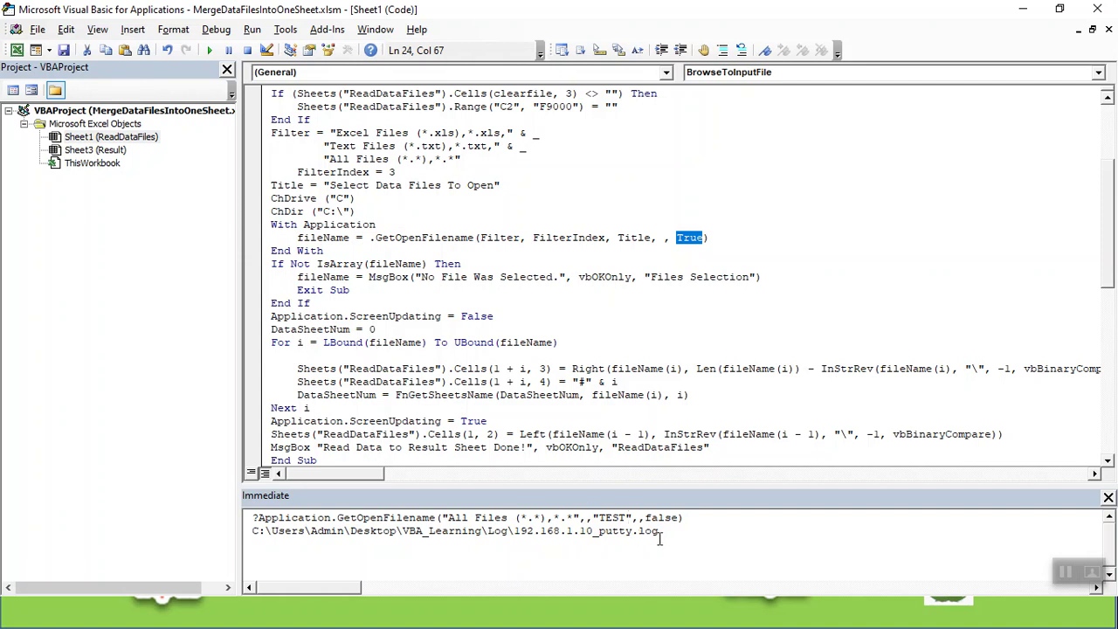
pyautogui.moveTo(253, 531); pyautogui.dragTo(645, 543)
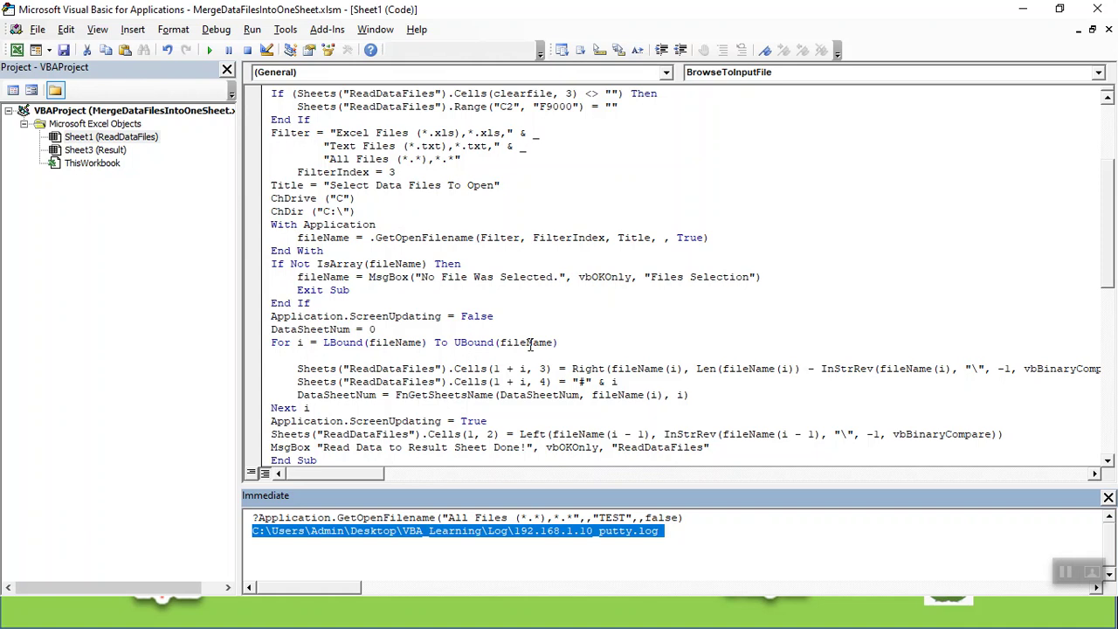
pyautogui.moveTo(1107, 260); pyautogui.dragTo(1108, 264)
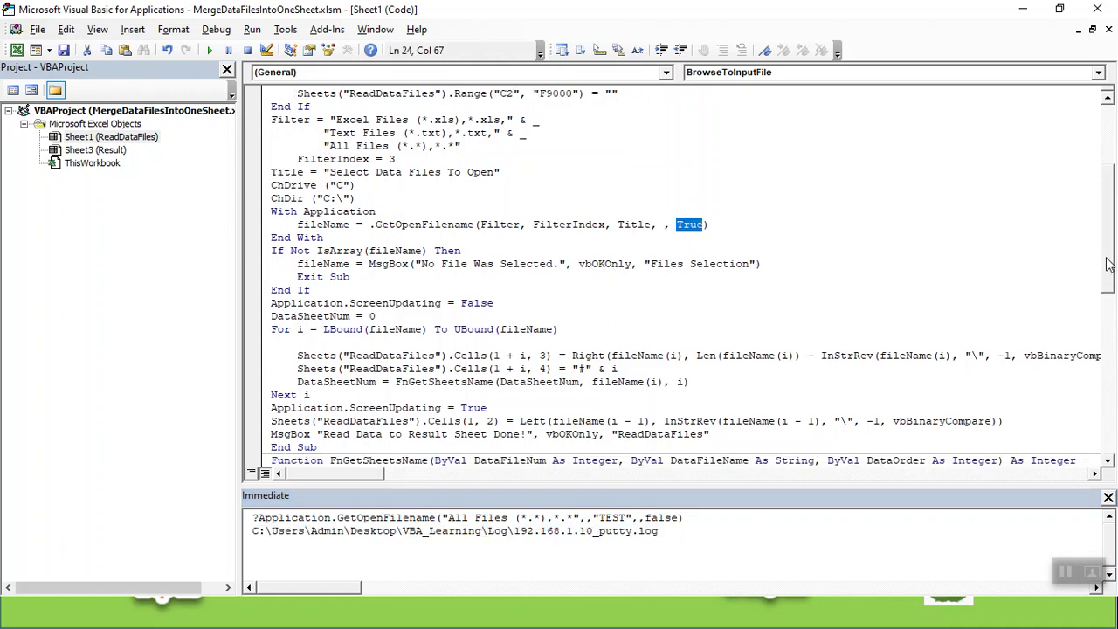
pyautogui.scroll(-2, 1049, 288)
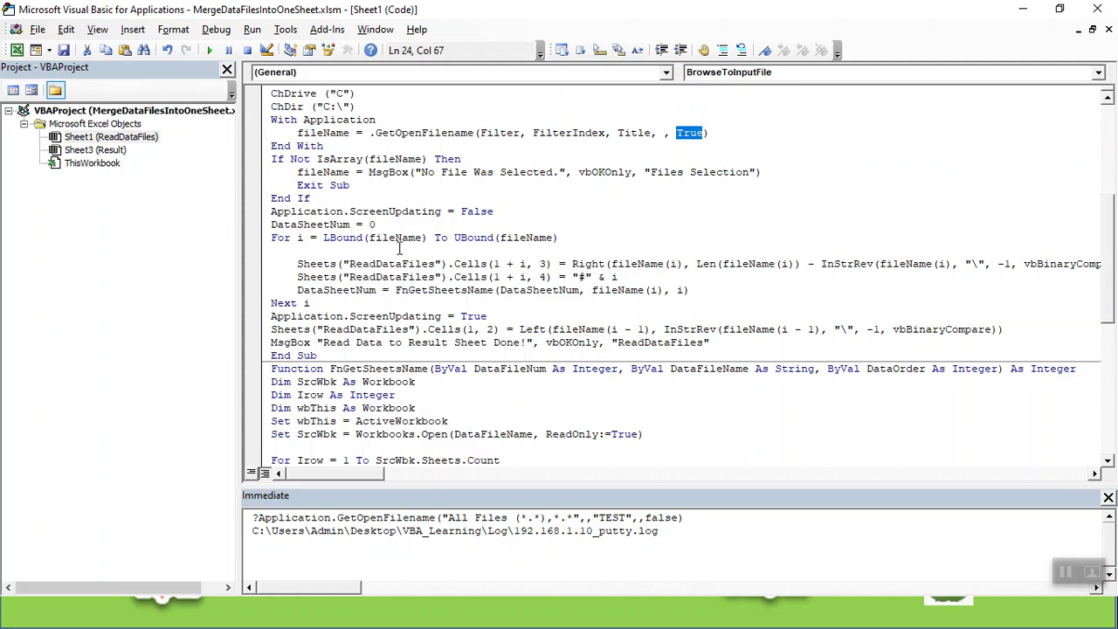
pyautogui.doubleClick(419, 292)
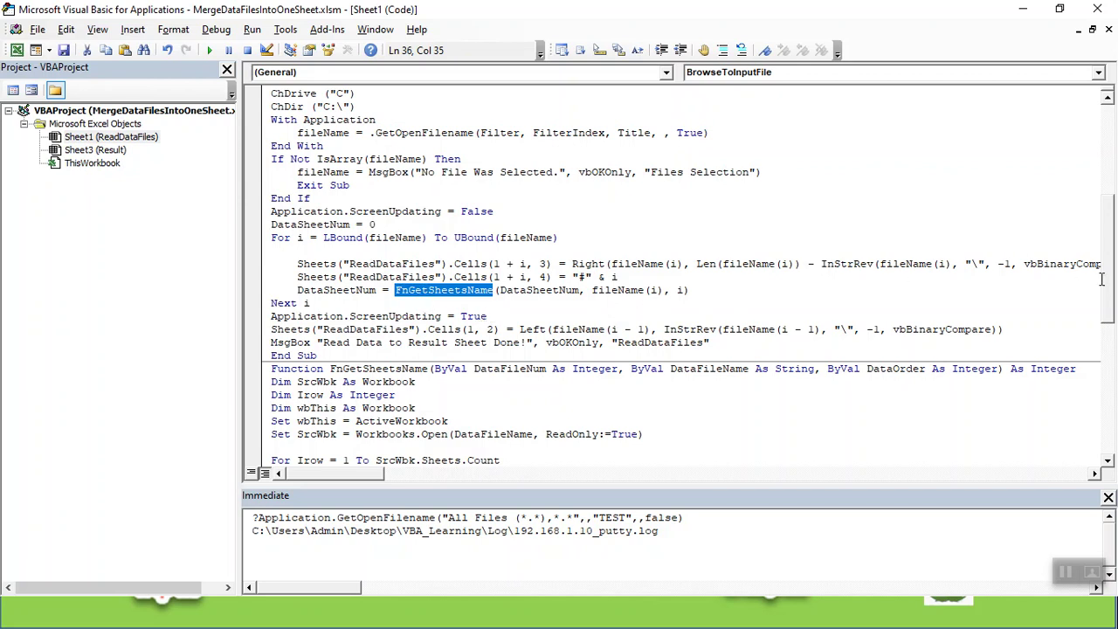
pyautogui.moveTo(1107, 287); pyautogui.dragTo(1108, 308)
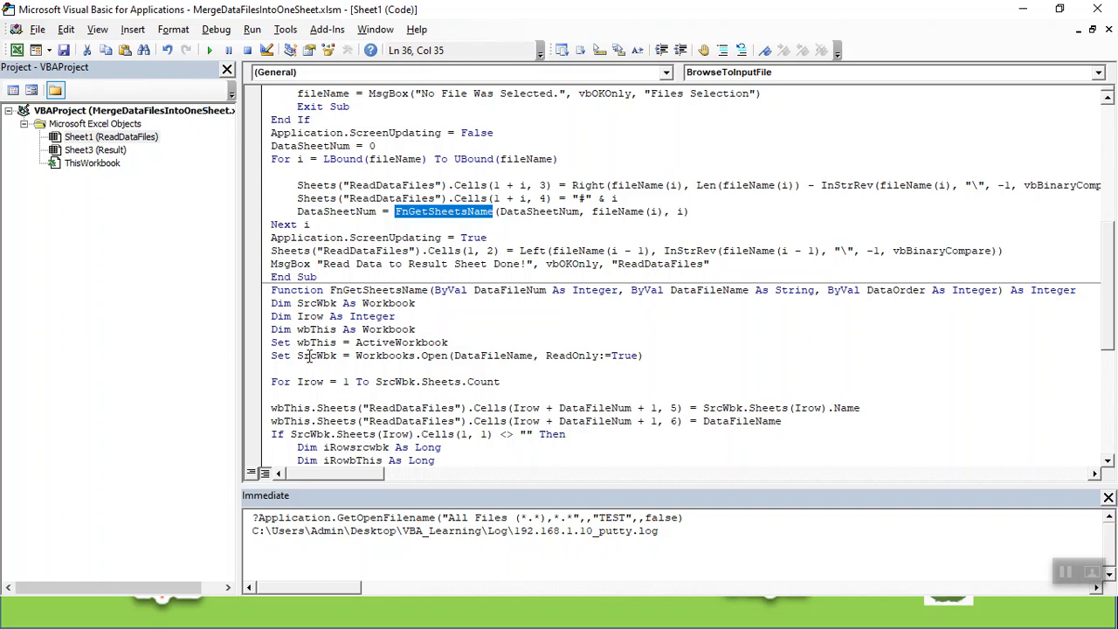
pyautogui.moveTo(297, 356); pyautogui.dragTo(336, 356)
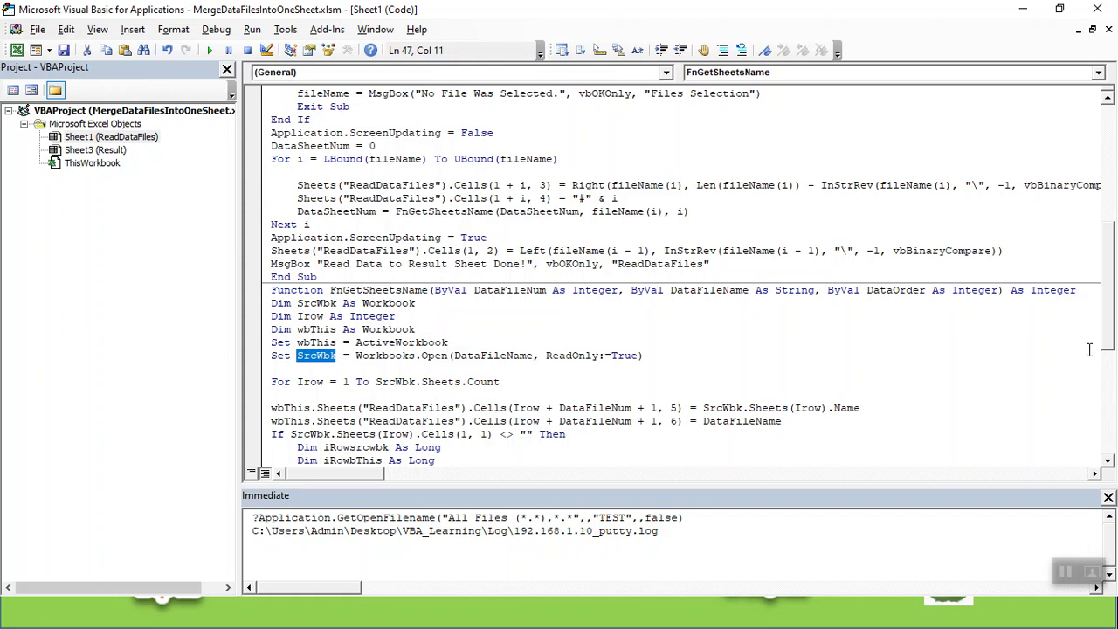
pyautogui.moveTo(1105, 323); pyautogui.dragTo(1108, 364)
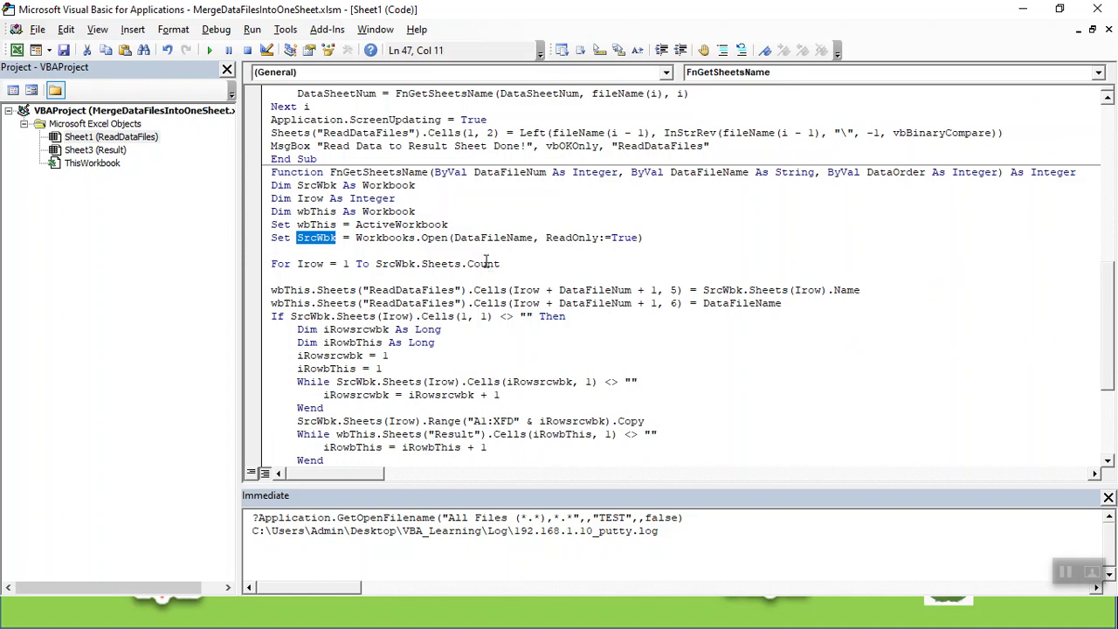
pyautogui.moveTo(271, 267); pyautogui.dragTo(374, 275)
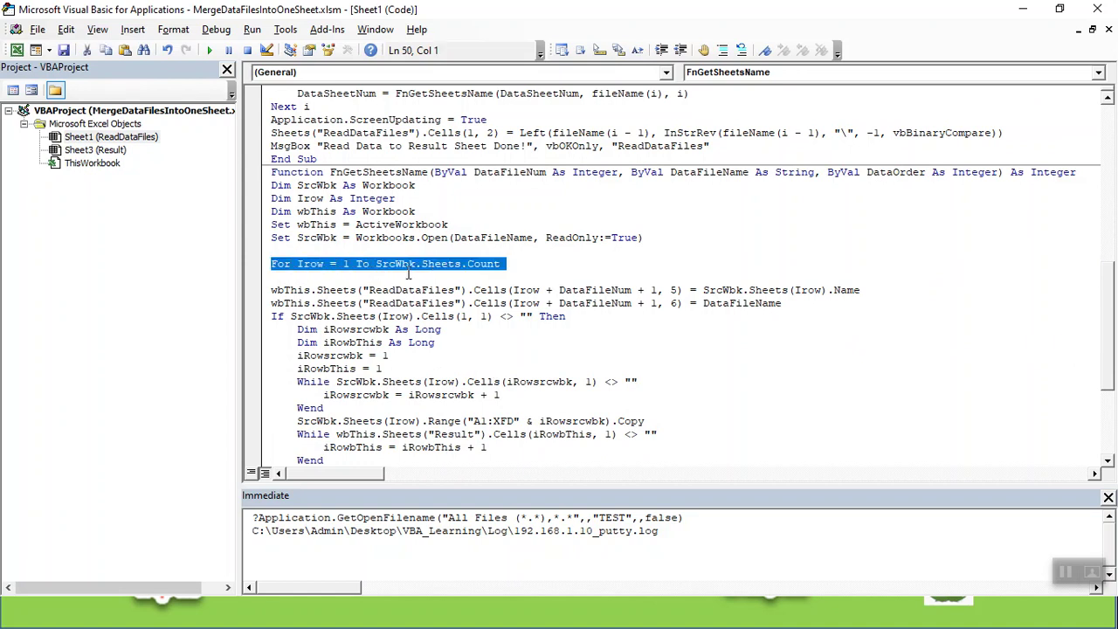
pyautogui.moveTo(526, 280); pyautogui.dragTo(815, 306)
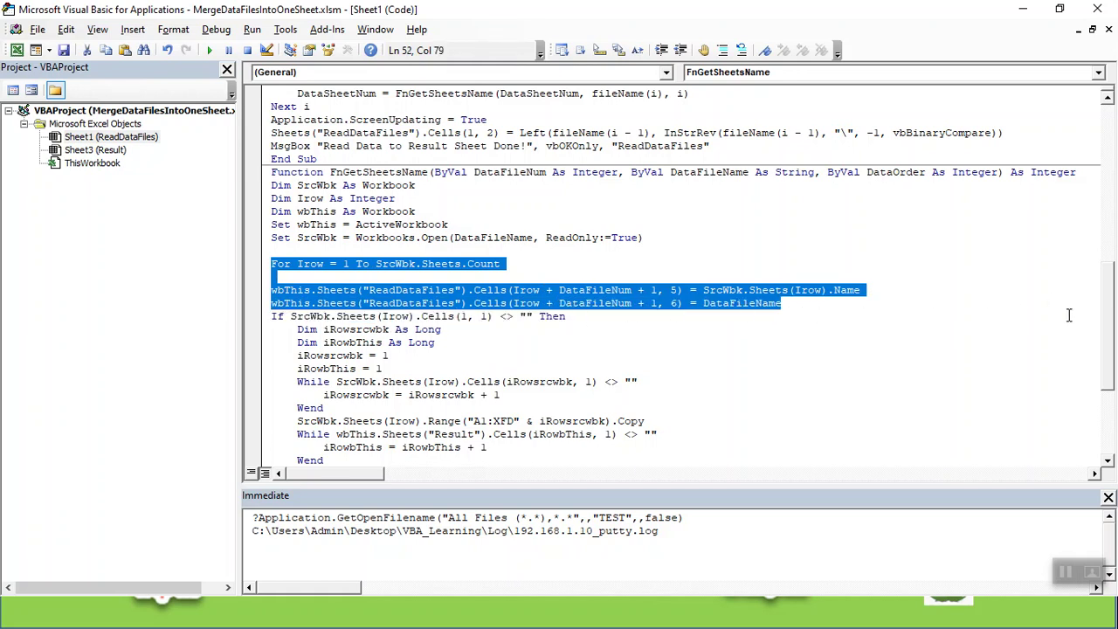
pyautogui.scroll(-1, 1111, 344)
pyautogui.scroll(-2, 1112, 343)
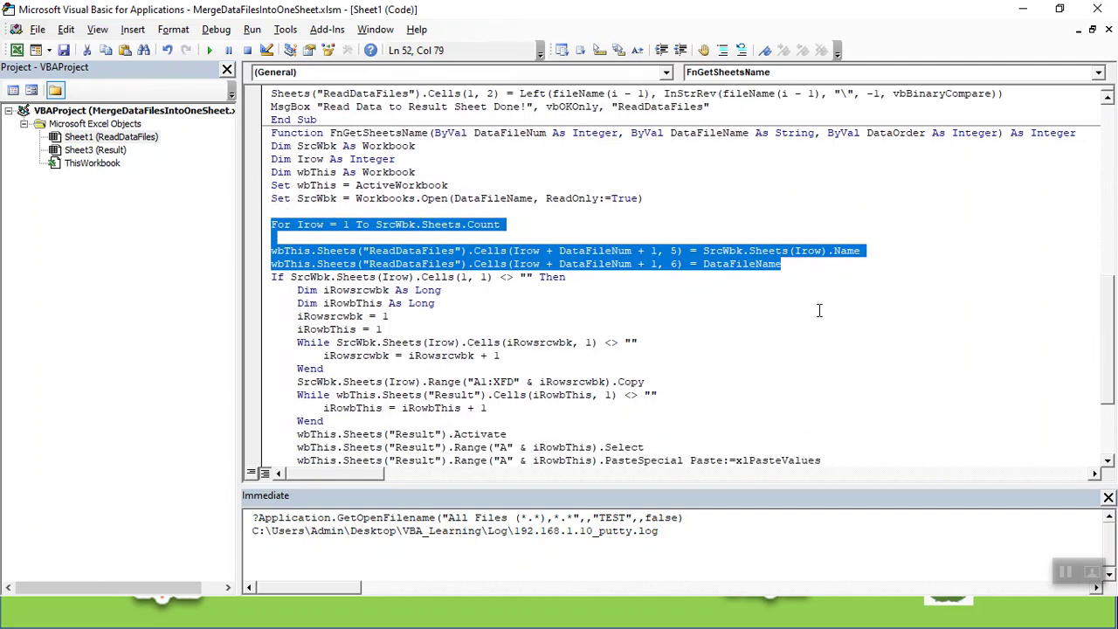
pyautogui.click(337, 343)
pyautogui.moveTo(507, 360); pyautogui.dragTo(323, 355)
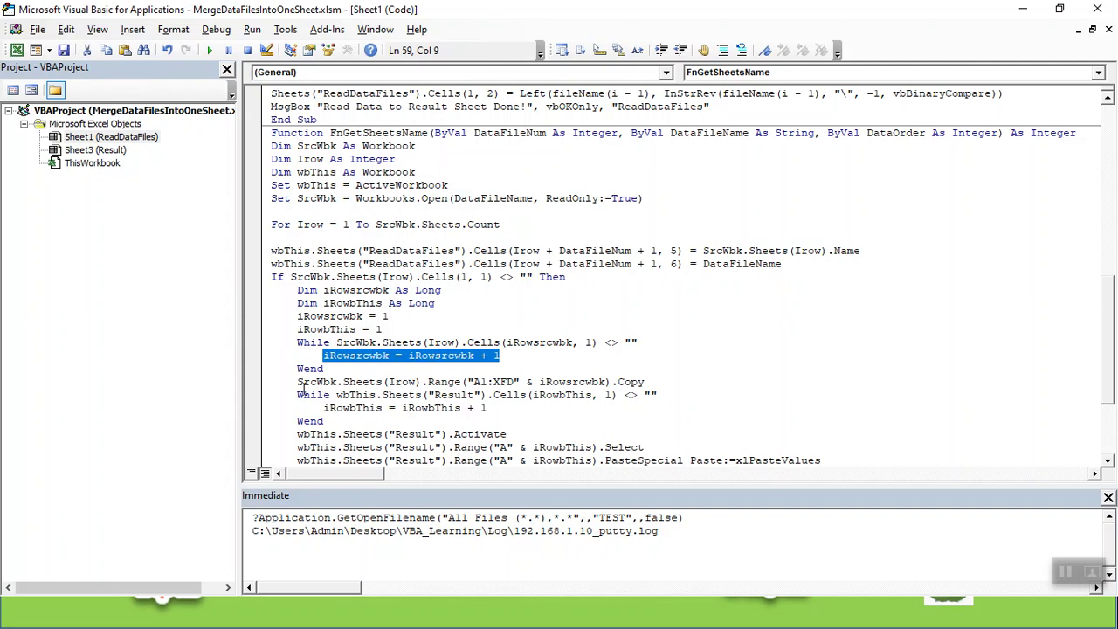
pyautogui.moveTo(664, 385); pyautogui.dragTo(285, 382)
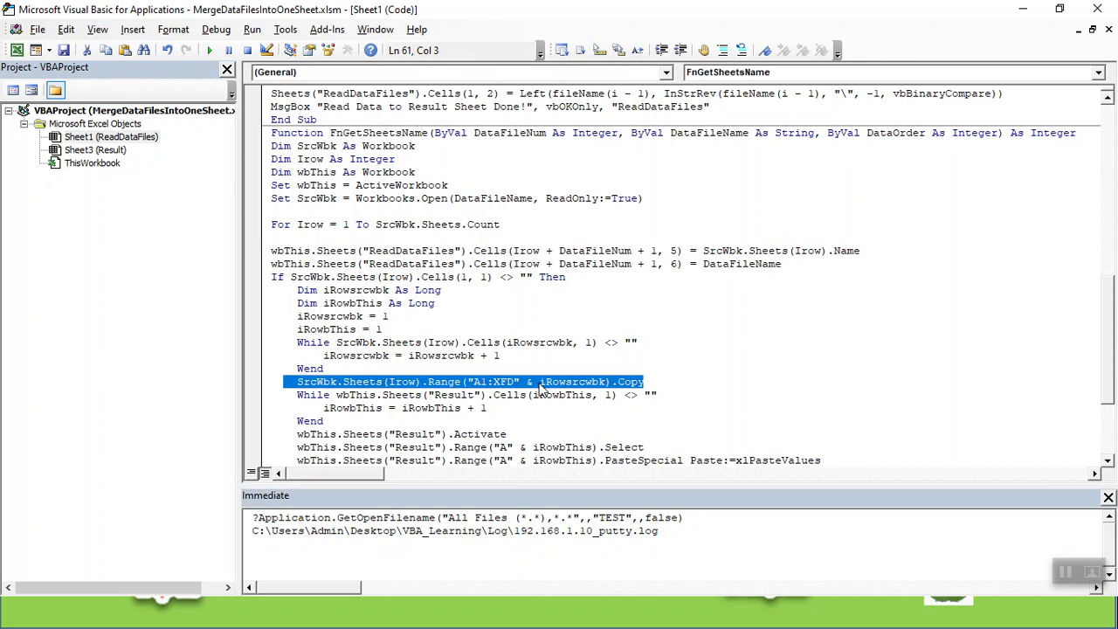
pyautogui.scroll(-1, 1110, 380)
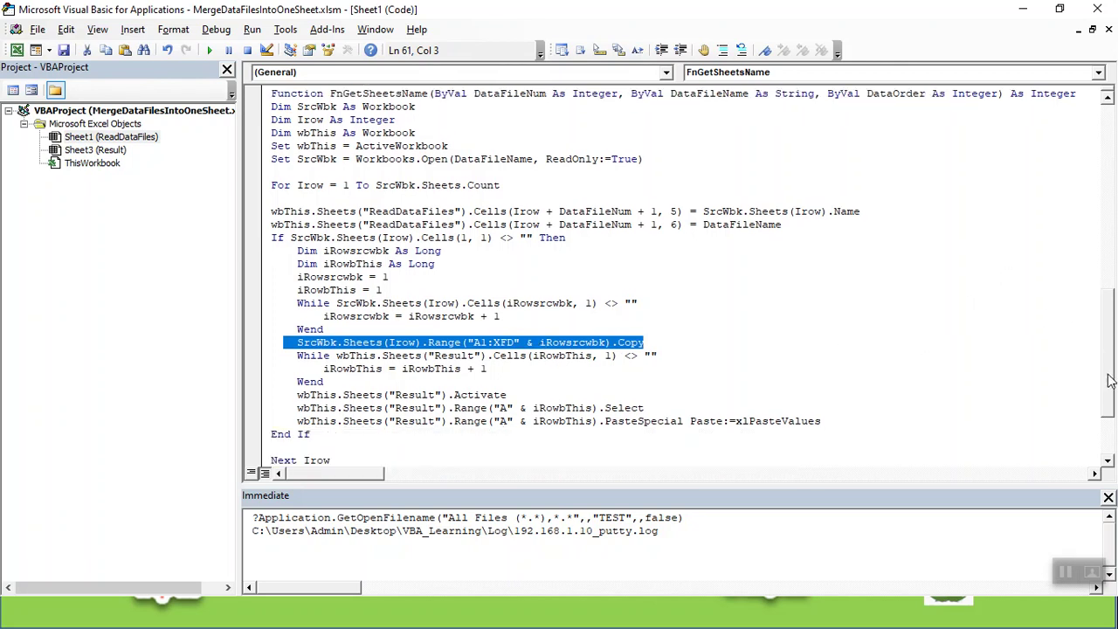
pyautogui.scroll(-1, 1109, 380)
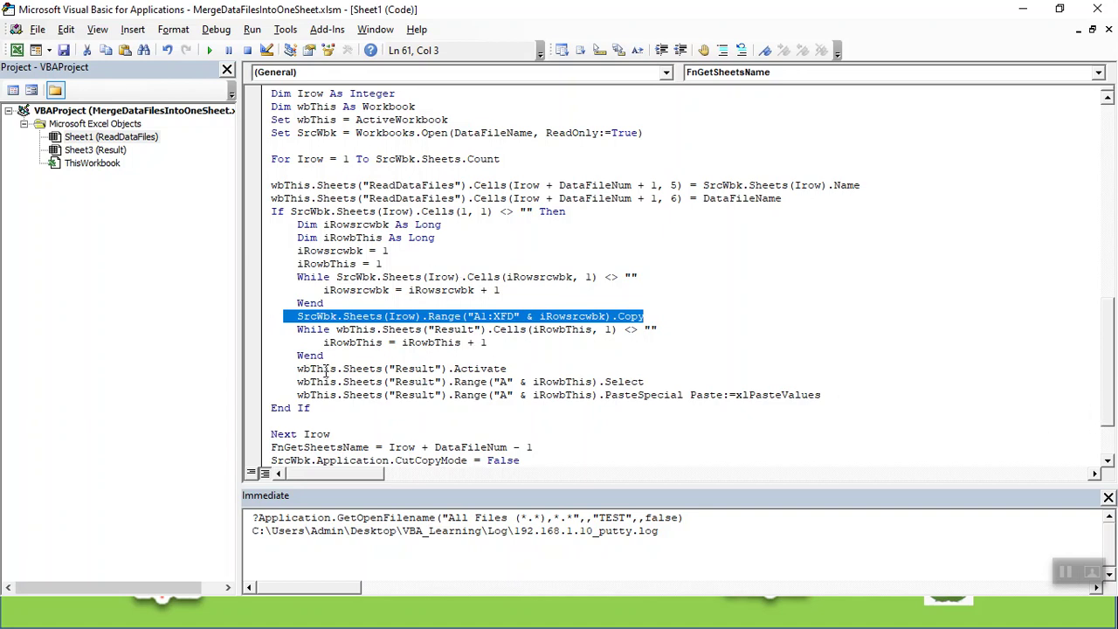
pyautogui.moveTo(1108, 398); pyautogui.dragTo(1102, 354)
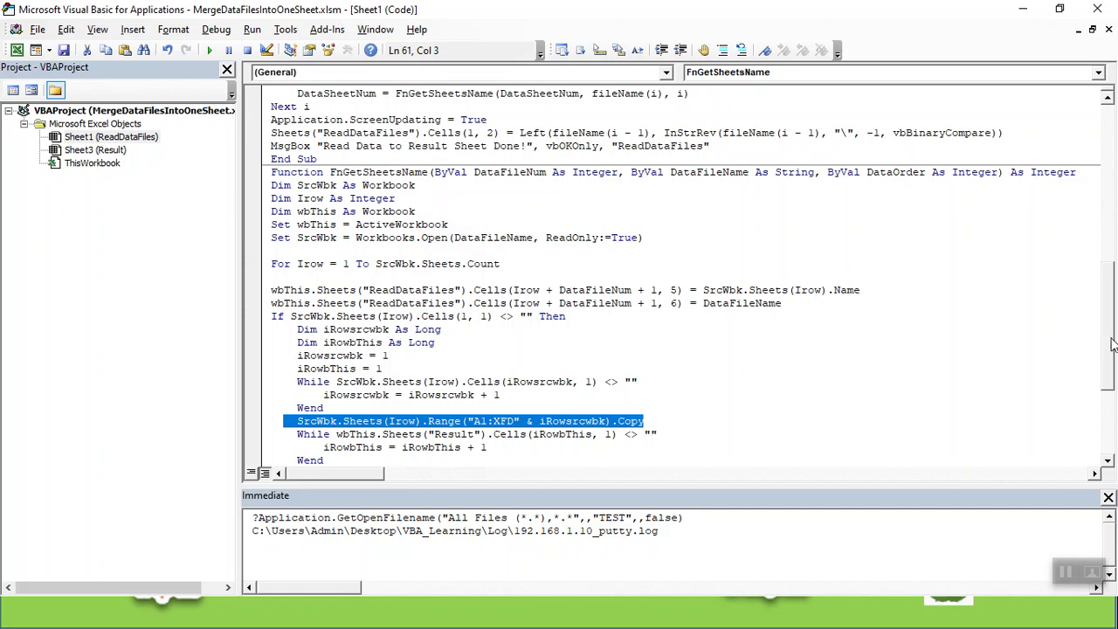
pyautogui.scroll(-1, 1111, 355)
pyautogui.scroll(-2, 1111, 356)
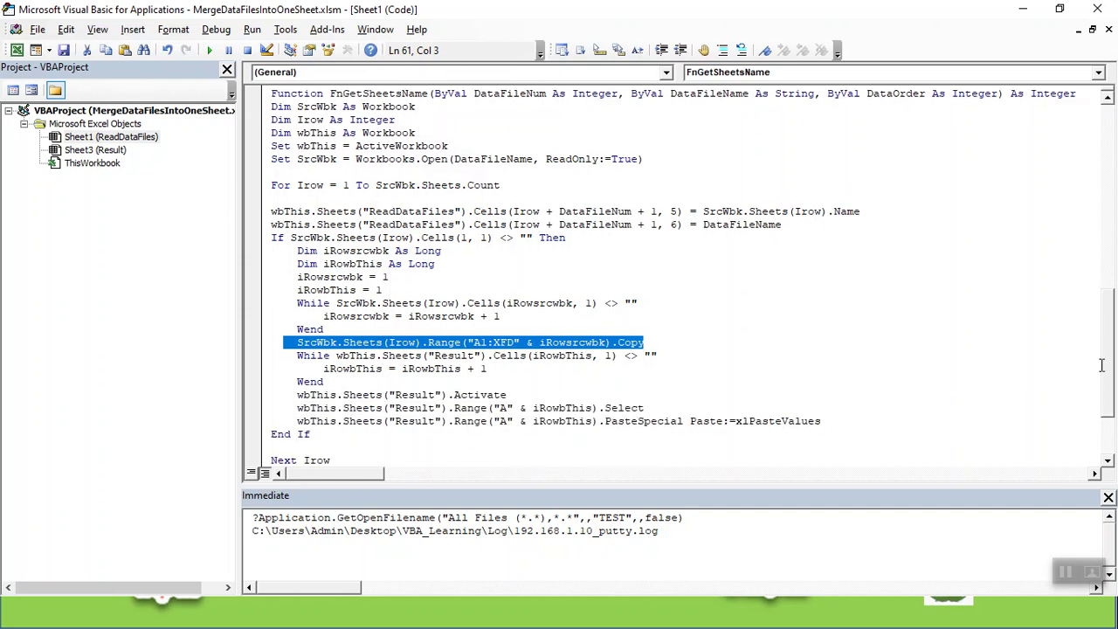
pyautogui.scroll(-1, 1113, 393)
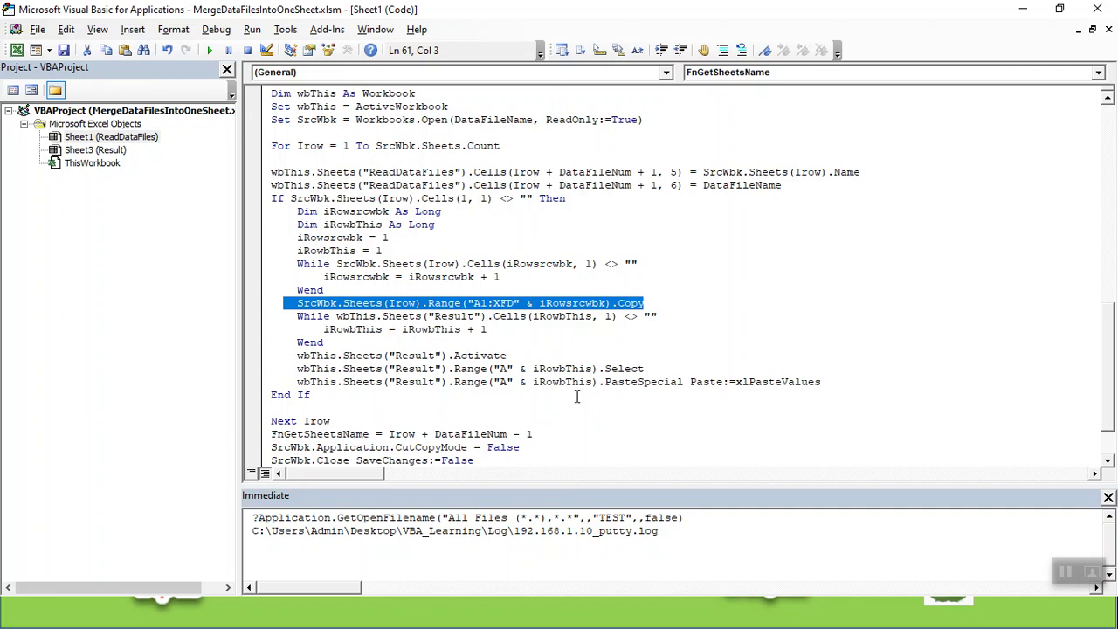
pyautogui.click(428, 369)
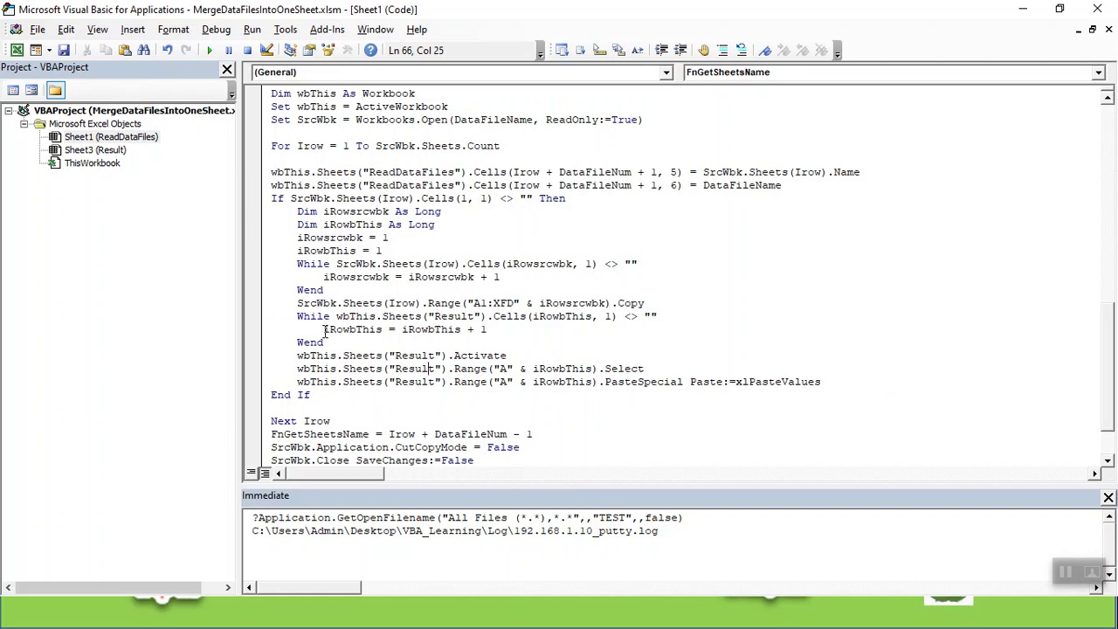
pyautogui.doubleClick(440, 317)
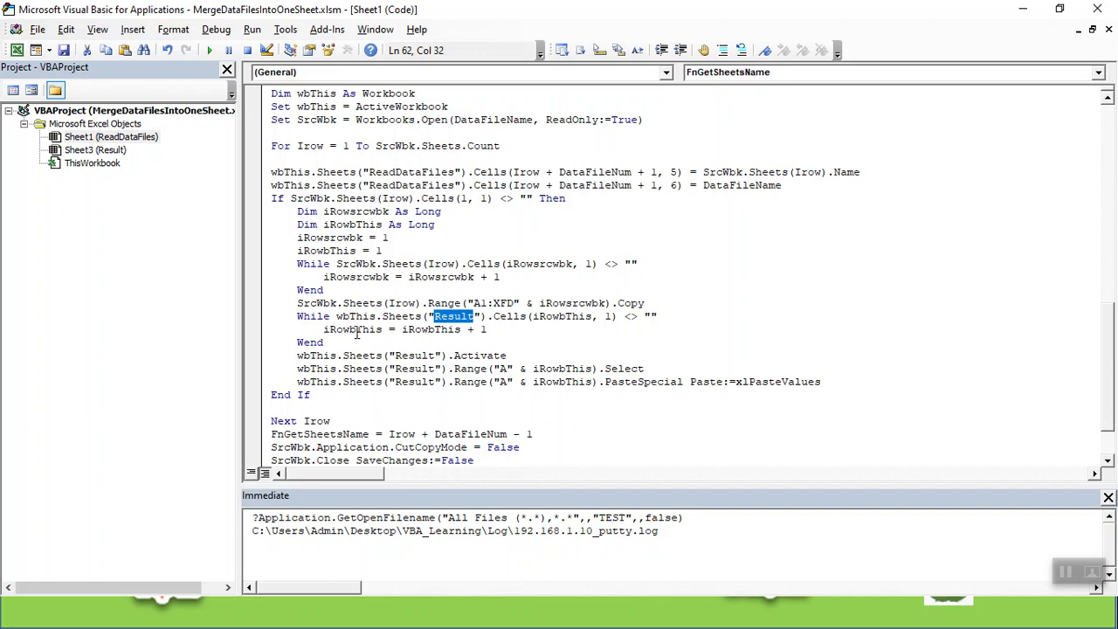
pyautogui.doubleClick(356, 330)
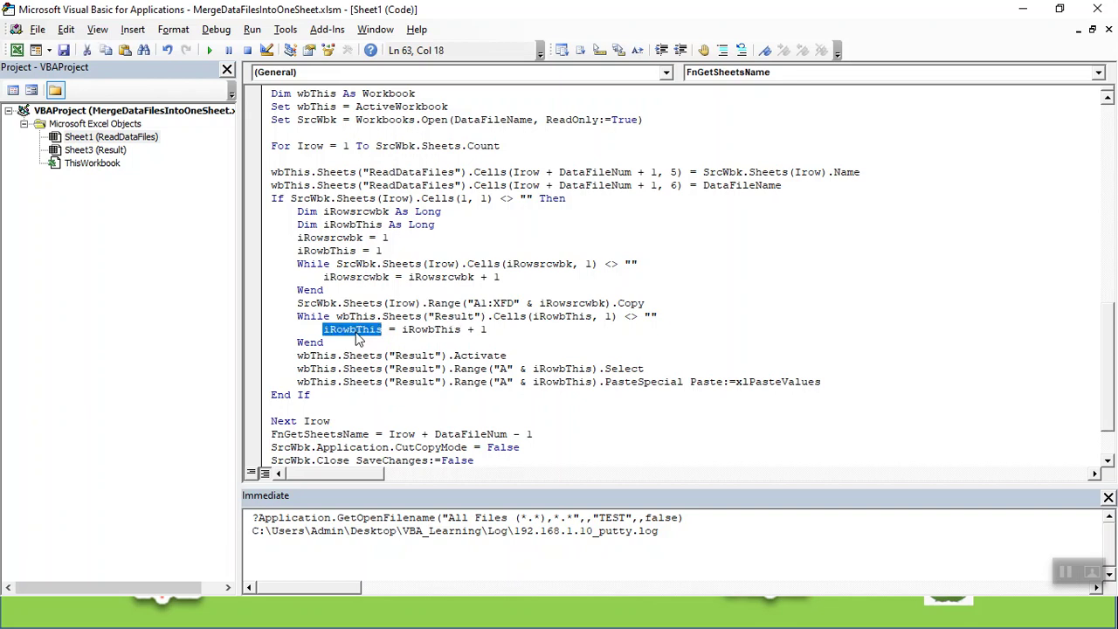
pyautogui.doubleClick(463, 317)
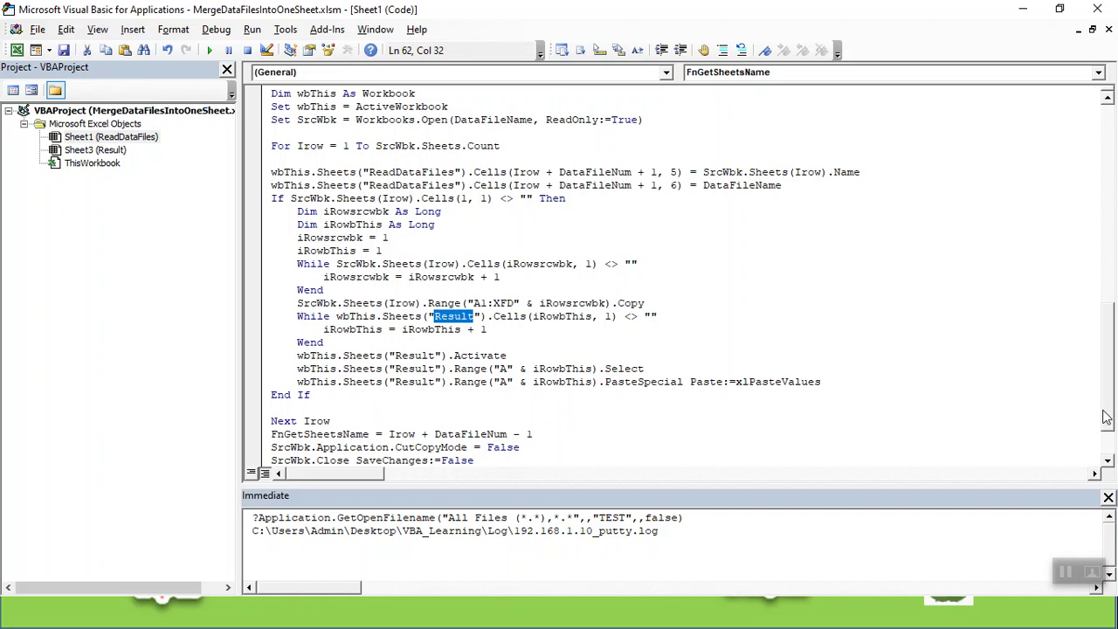
pyautogui.scroll(-1, 1031, 367)
pyautogui.scroll(5, 969, 321)
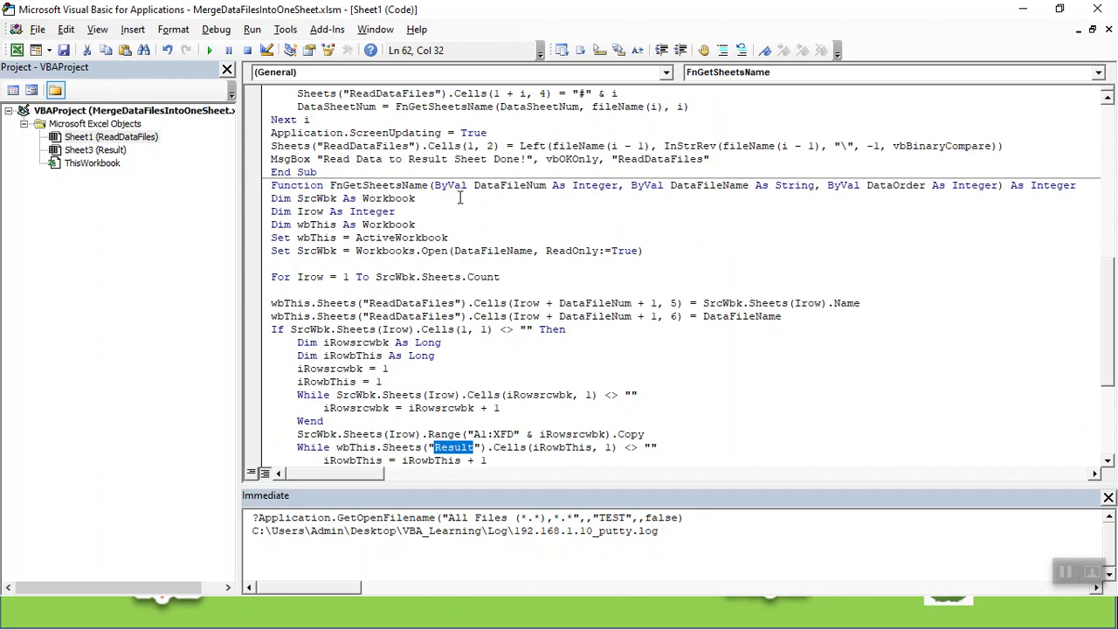
pyautogui.scroll(1, 1111, 349)
pyautogui.scroll(1, 1112, 350)
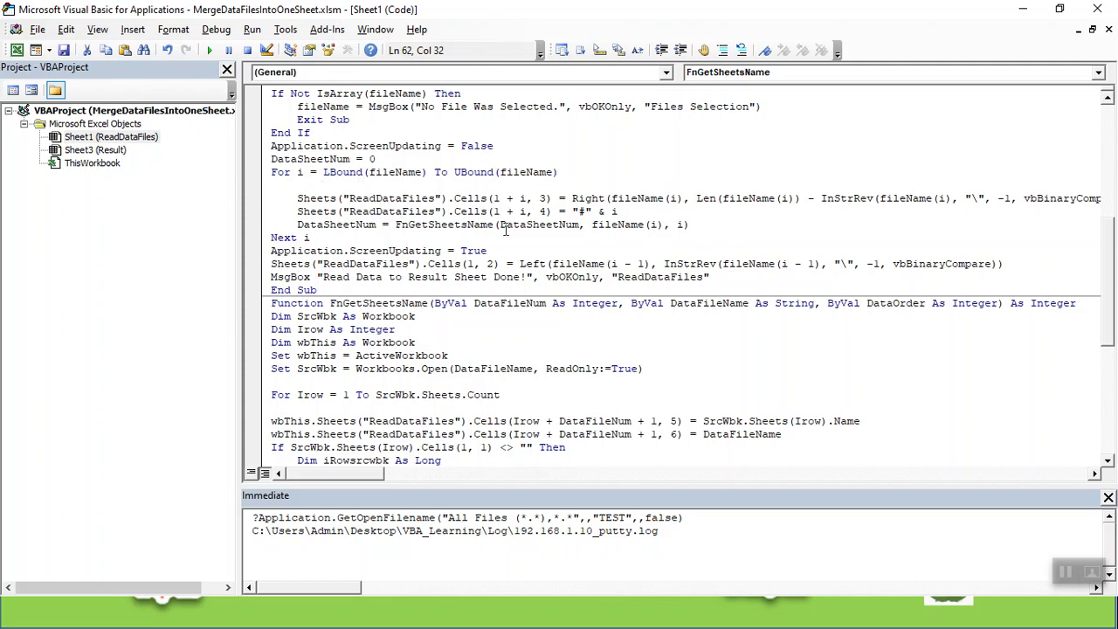
pyautogui.click(447, 212)
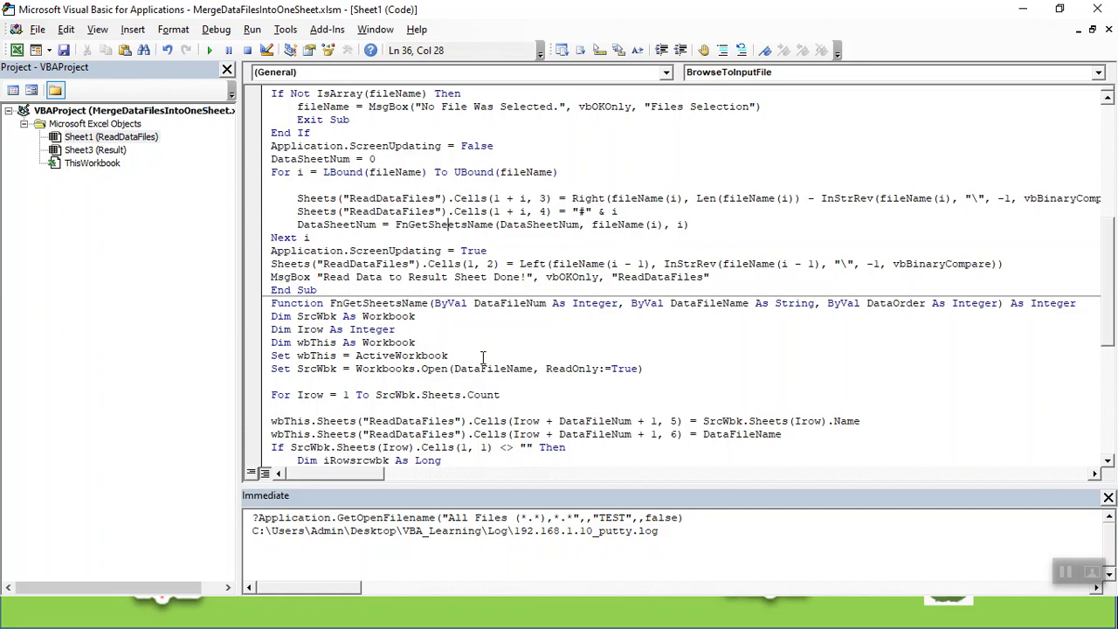
pyautogui.scroll(-2, 1112, 308)
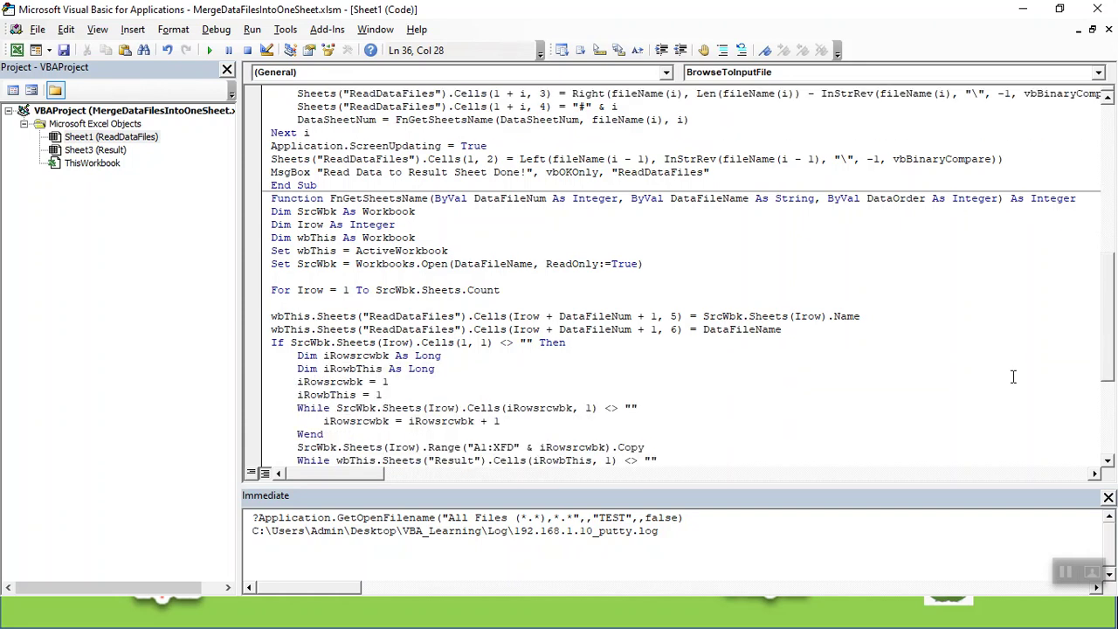
pyautogui.scroll(3, 1104, 321)
pyautogui.scroll(2, 1103, 322)
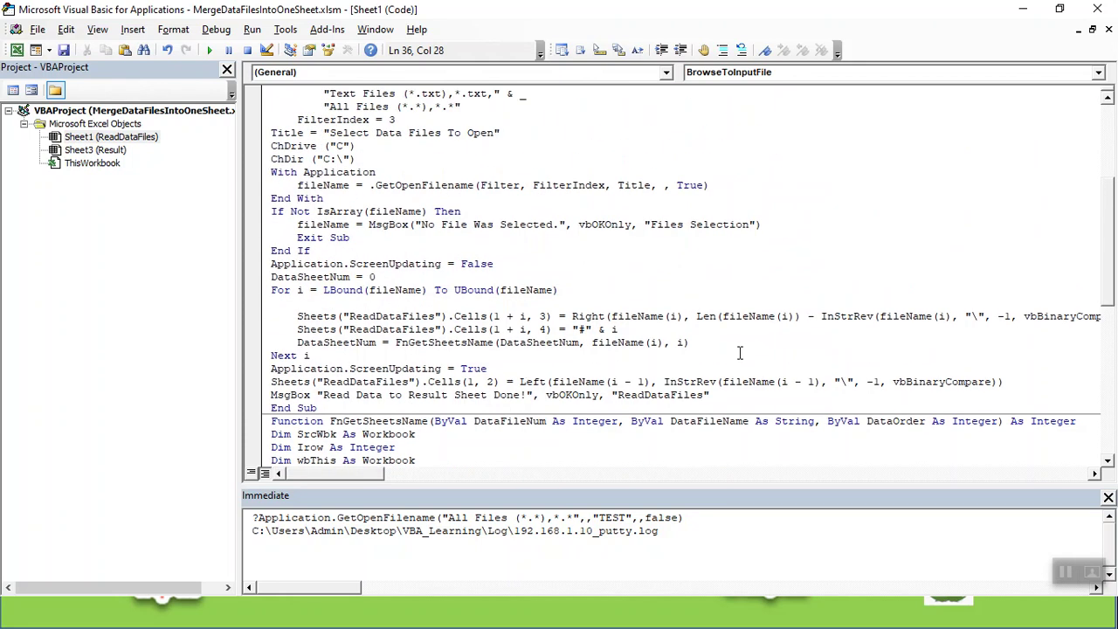
pyautogui.scroll(3, 1102, 234)
pyautogui.scroll(1, 1102, 234)
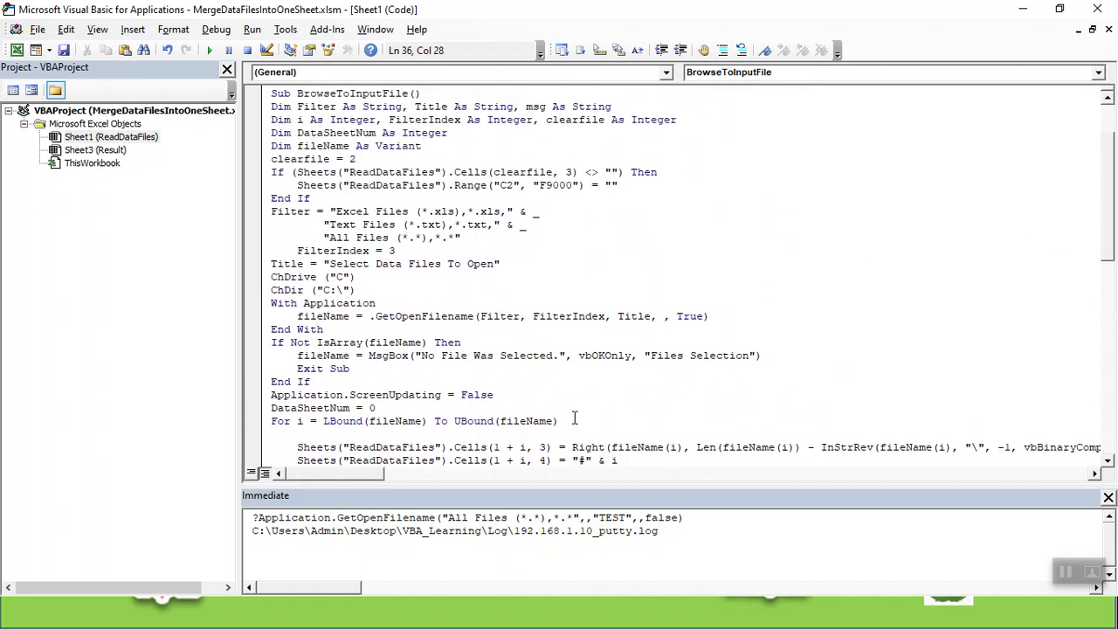
pyautogui.moveTo(1112, 246); pyautogui.dragTo(1112, 306)
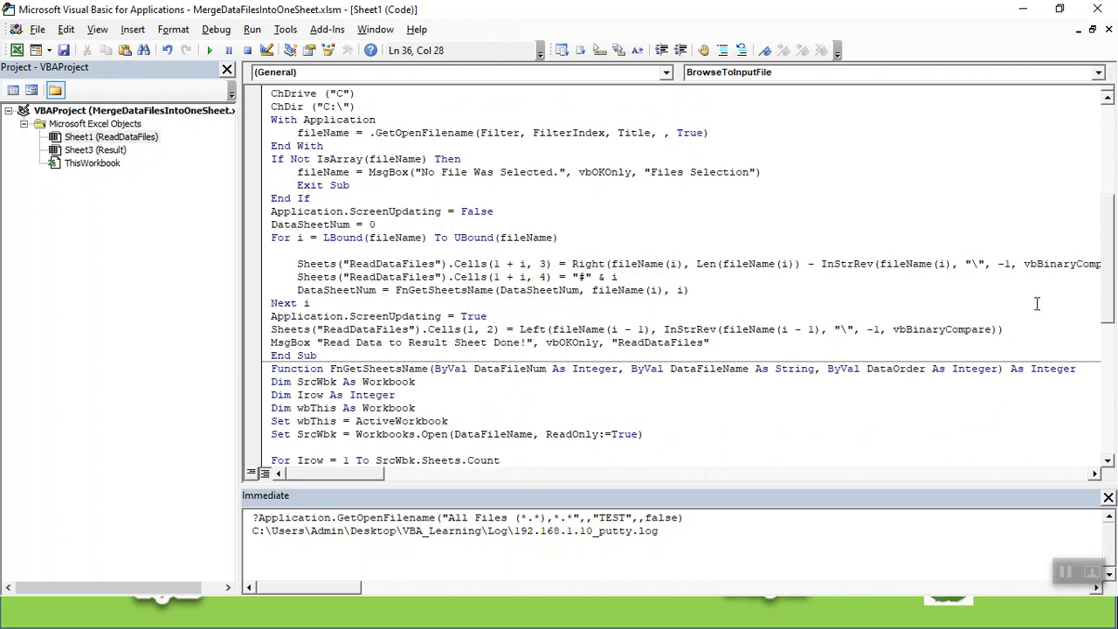
pyautogui.moveTo(1110, 288)
pyautogui.mouseDown()
pyautogui.moveTo(1108, 374)
pyautogui.moveTo(1106, 183)
pyautogui.mouseUp()
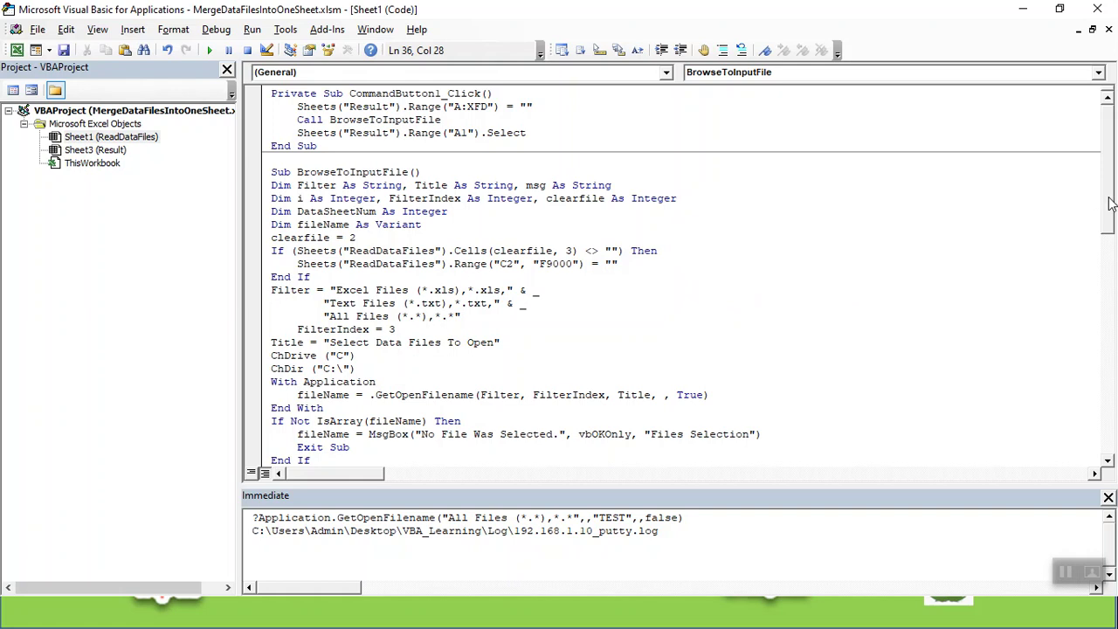
# Step: Check DataFile2's merged rows on the Result sheet, then come back to the code
pyautogui.scroll(-2, 1099, 219)
pyautogui.hotkey('alt', 'Tab')
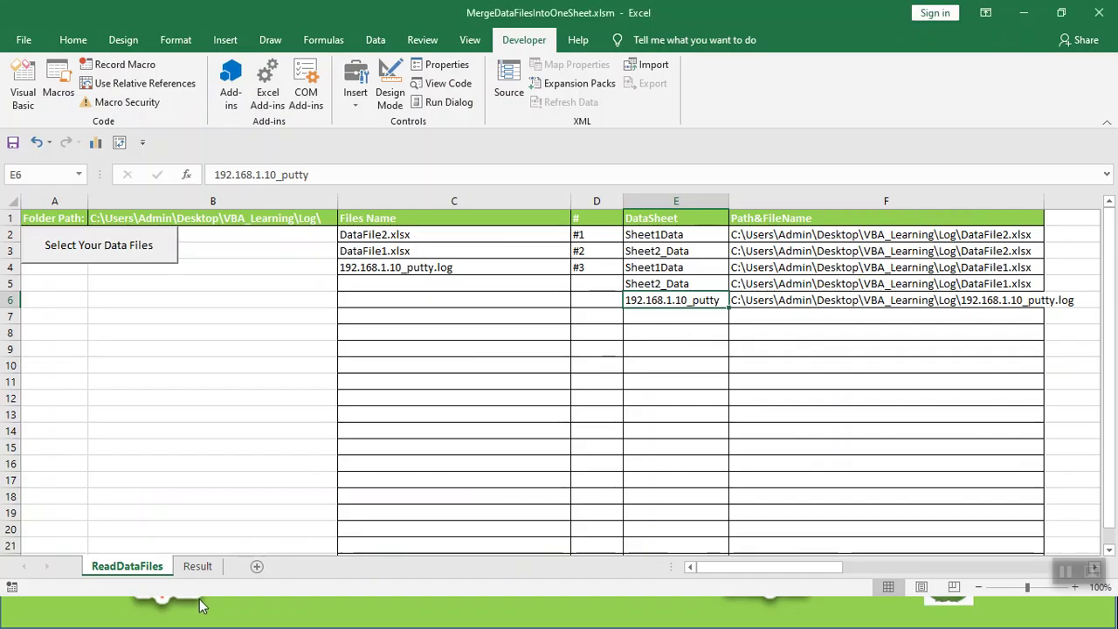
pyautogui.click(199, 567)
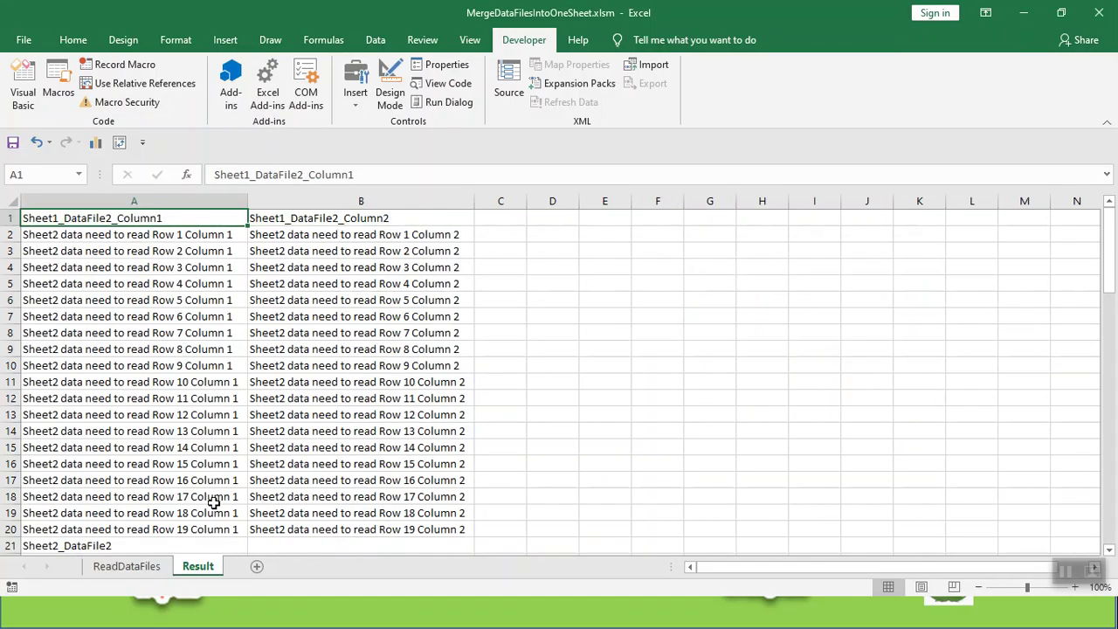
pyautogui.hotkey('alt', 'Tab')
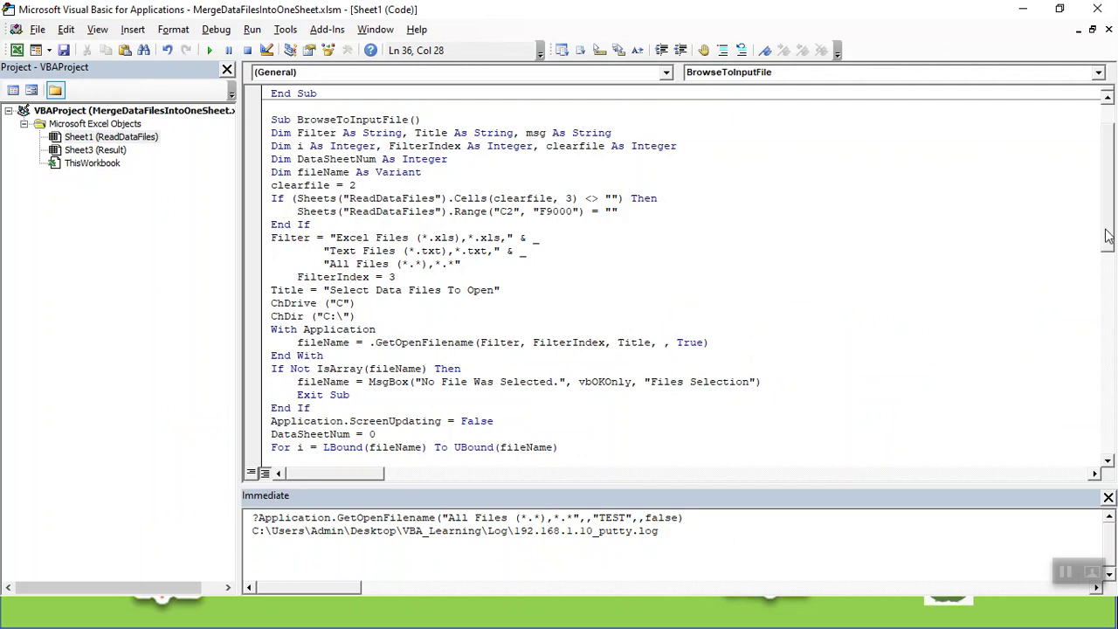
# Step: Scroll through the macro code, then bring the Excel workbook back to the front
pyautogui.scroll(2, 1110, 236)
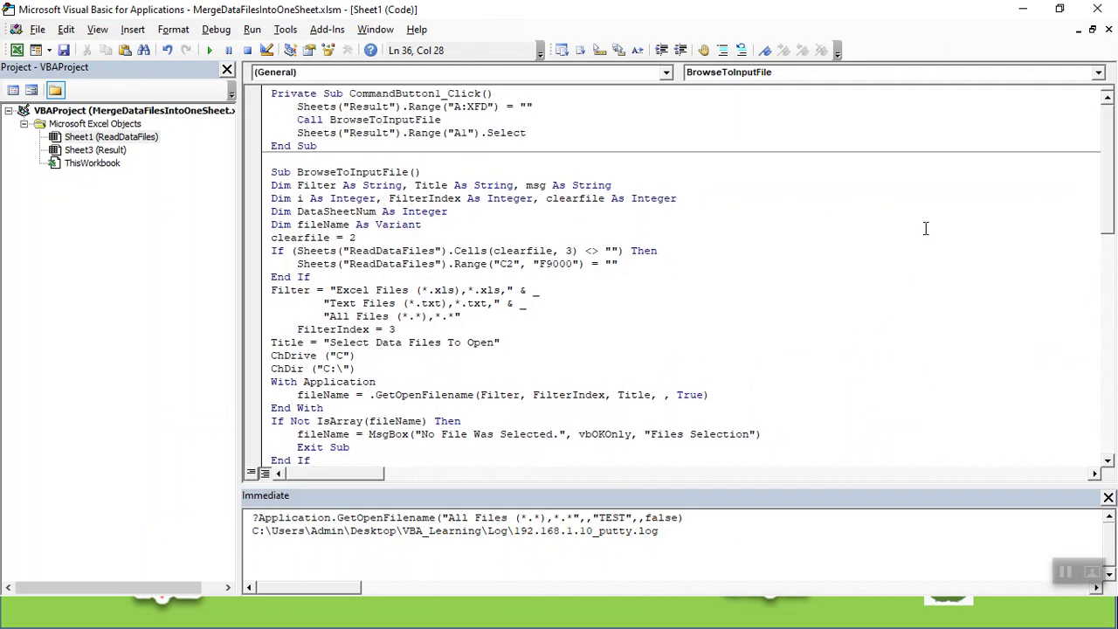
pyautogui.moveTo(1110, 218); pyautogui.dragTo(1109, 466)
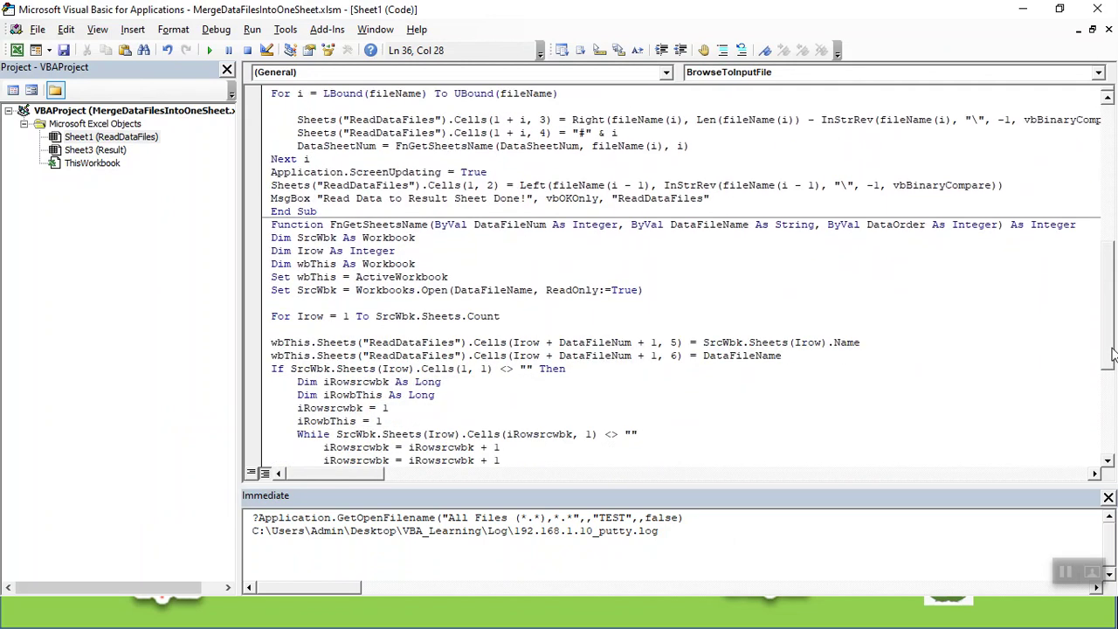
pyautogui.click(1108, 463)
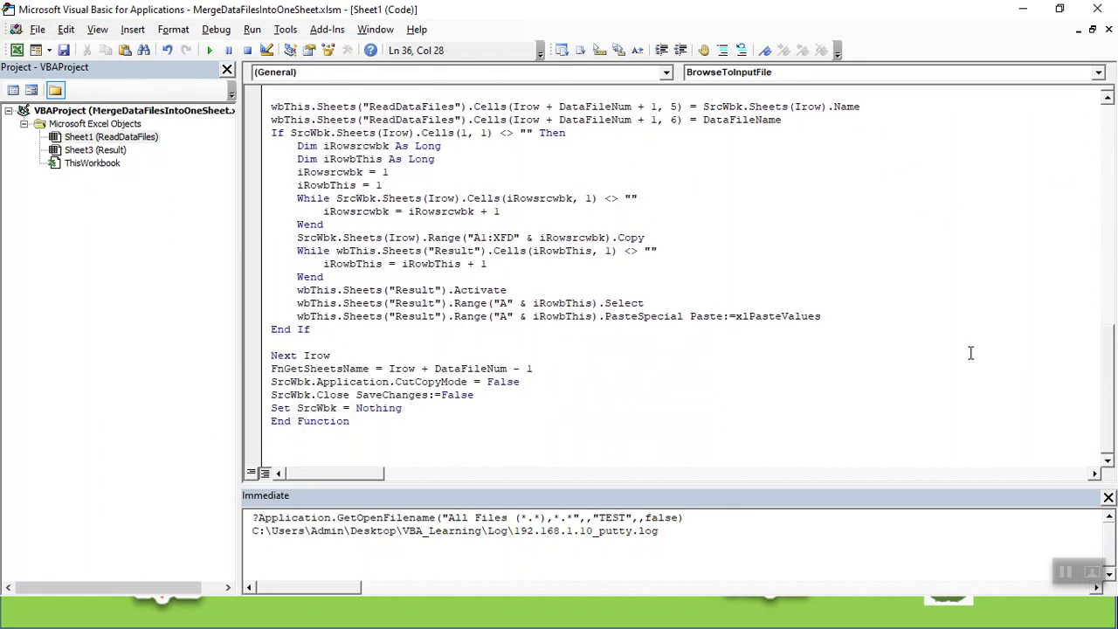
pyautogui.moveTo(1105, 409)
pyautogui.mouseDown()
pyautogui.moveTo(1099, 226)
pyautogui.moveTo(1102, 299)
pyautogui.mouseUp()
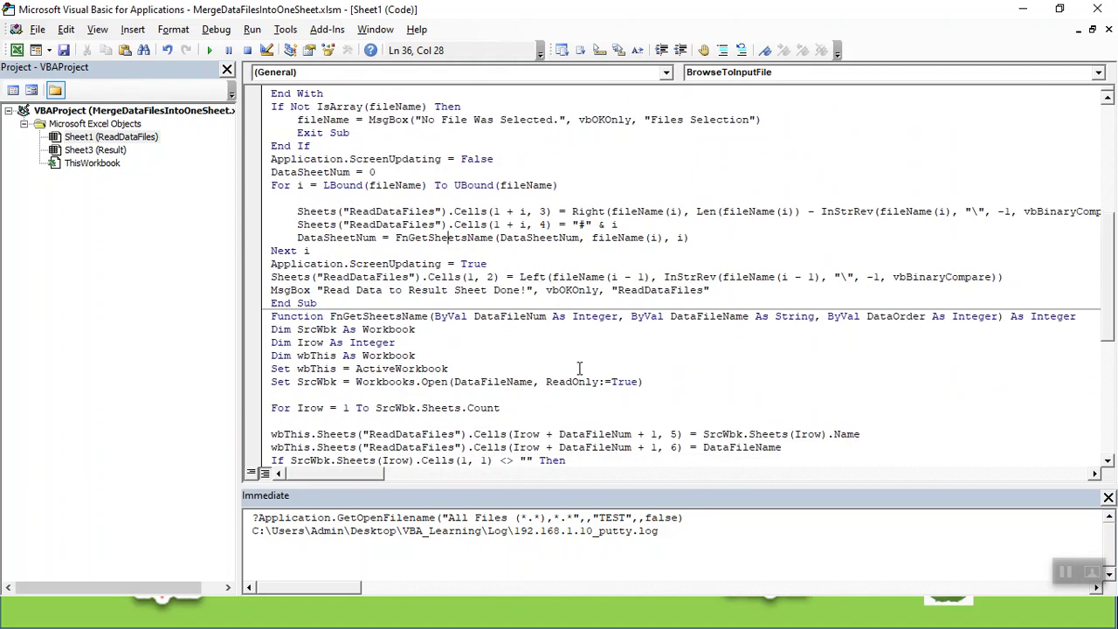
pyautogui.moveTo(1106, 331); pyautogui.dragTo(1092, 262)
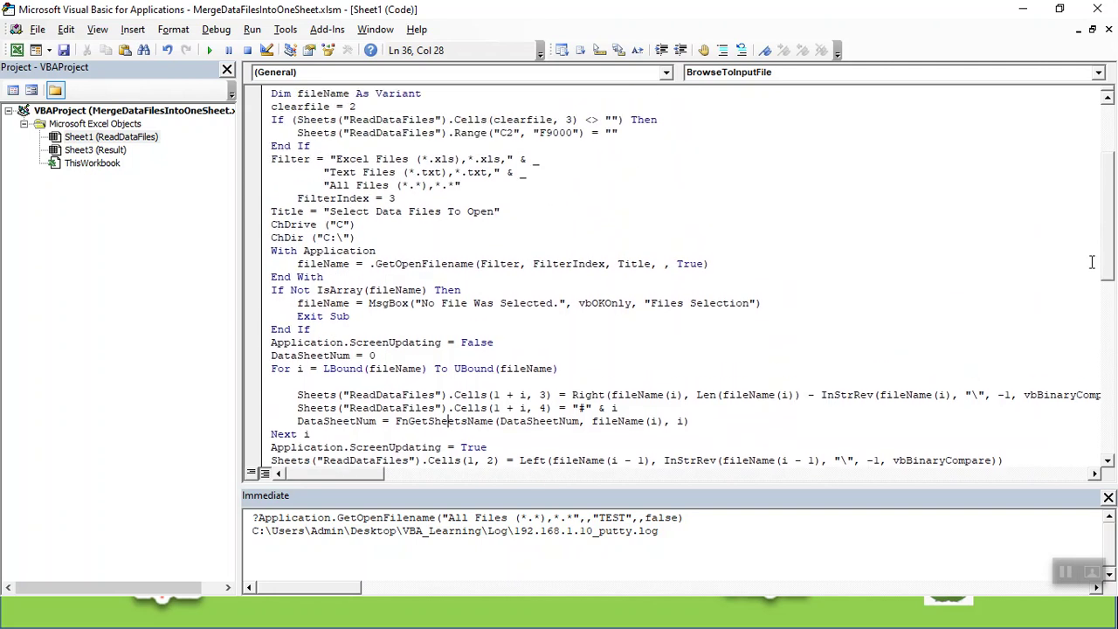
pyautogui.hotkey('alt', 'Tab')
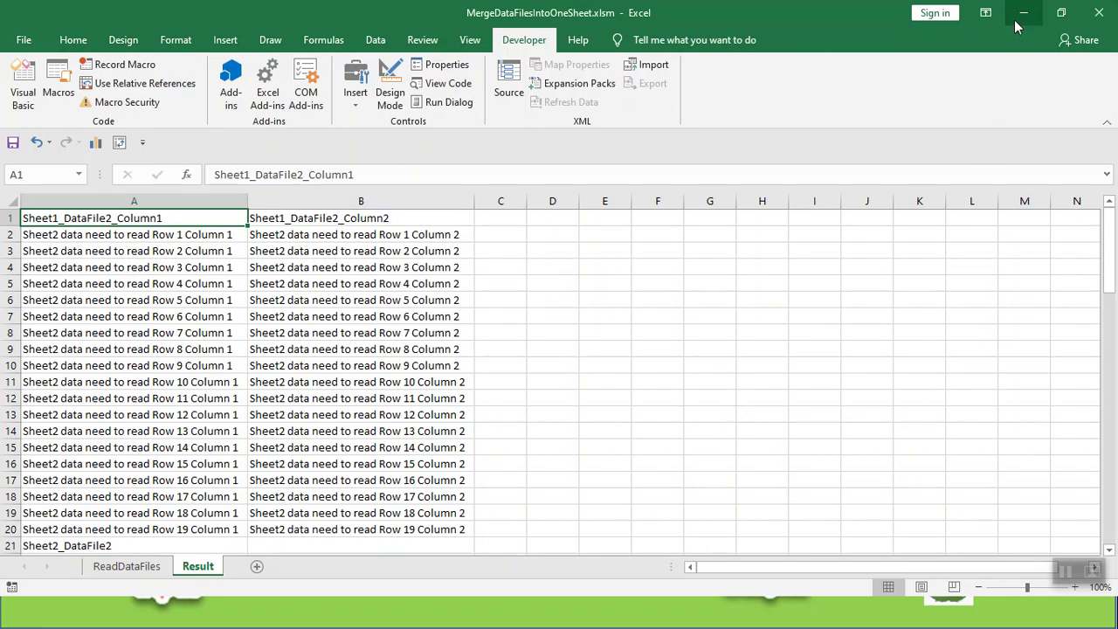
# Step: Bring the browser with the VBAinExcelChannel Google Drive tab forward and open a blank tab
pyautogui.hotkey('alt', 'Tab')
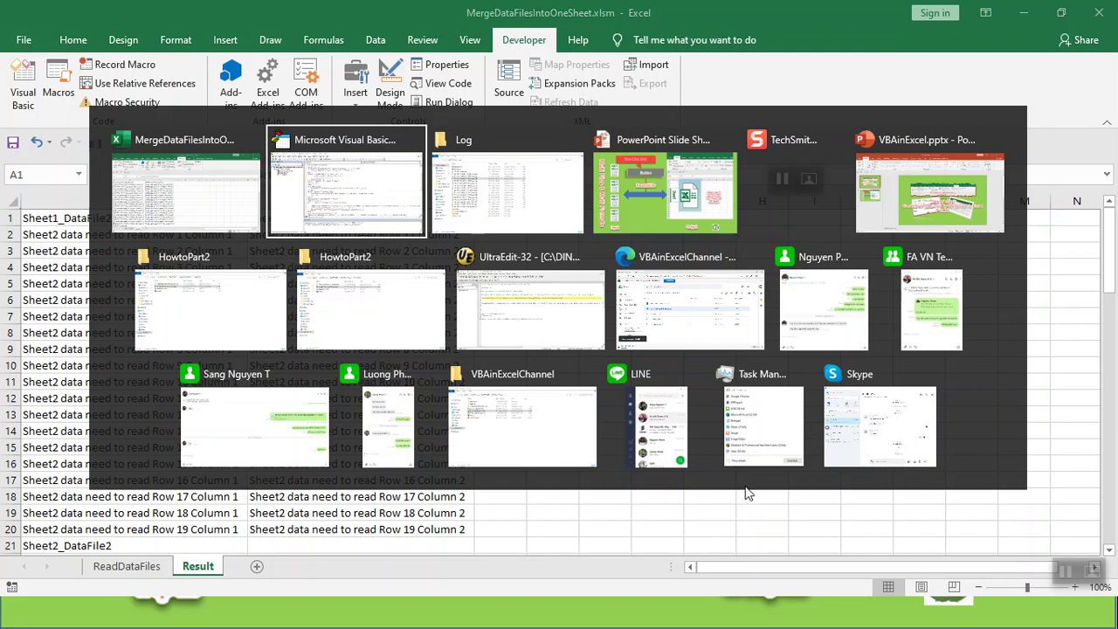
pyautogui.click(715, 302)
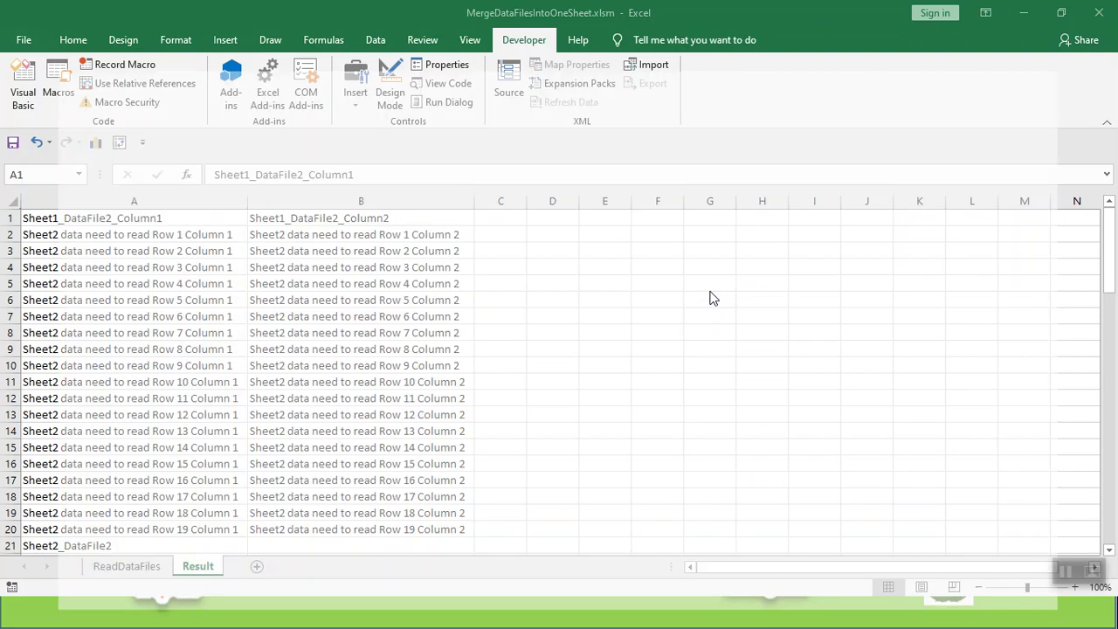
pyautogui.click(216, 13)
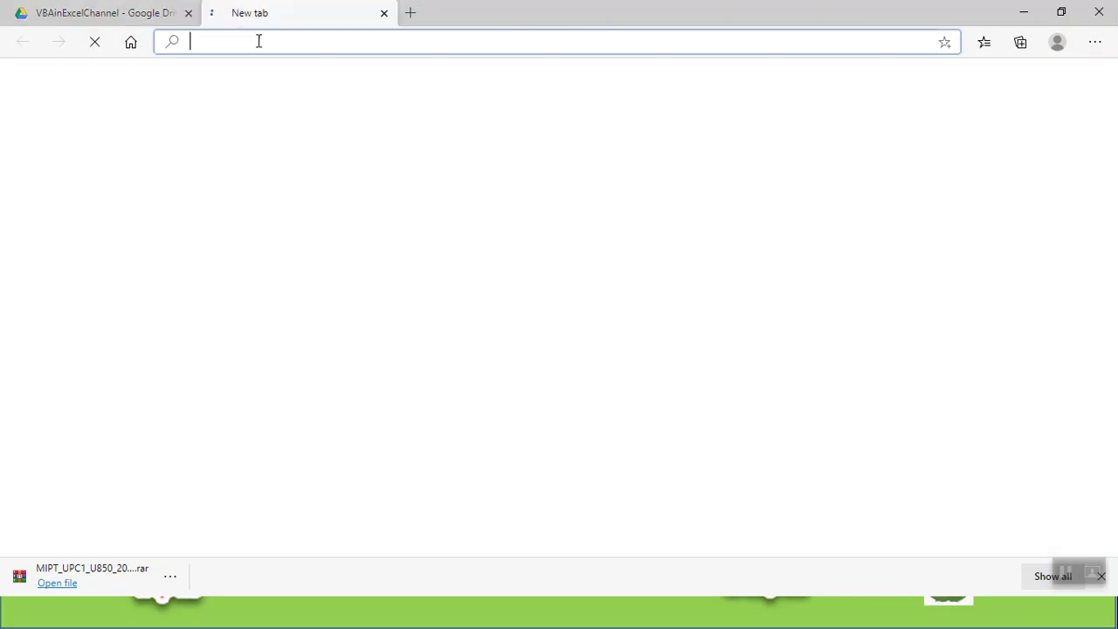
# Step: Go to the YouTube website
pyautogui.write('y')
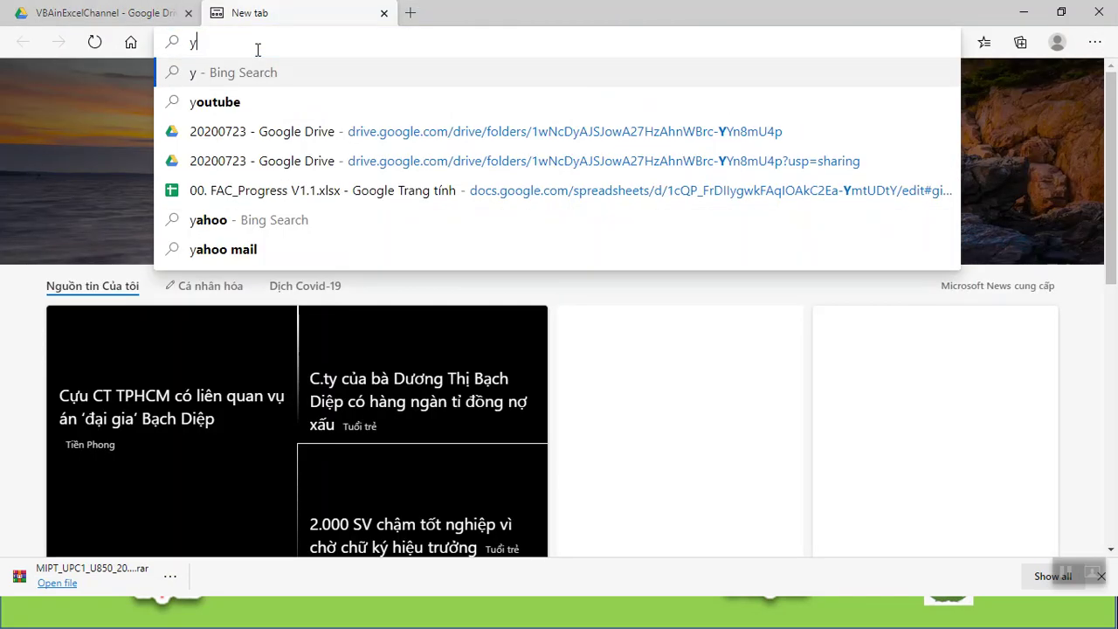
pyautogui.write('o')
pyautogui.press('Return')
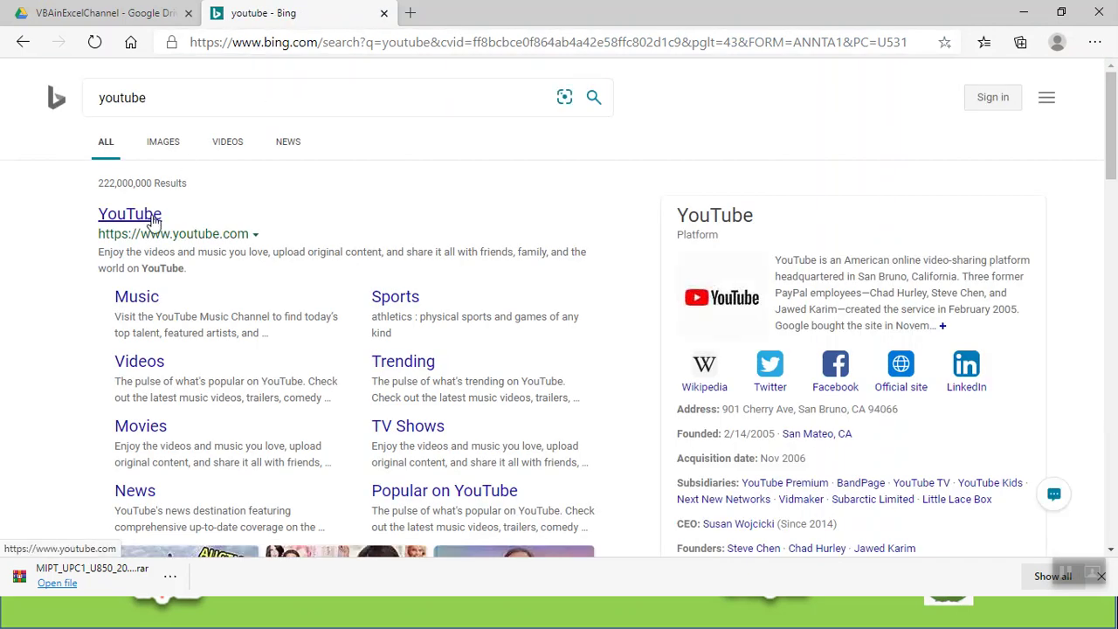
pyautogui.click(153, 217)
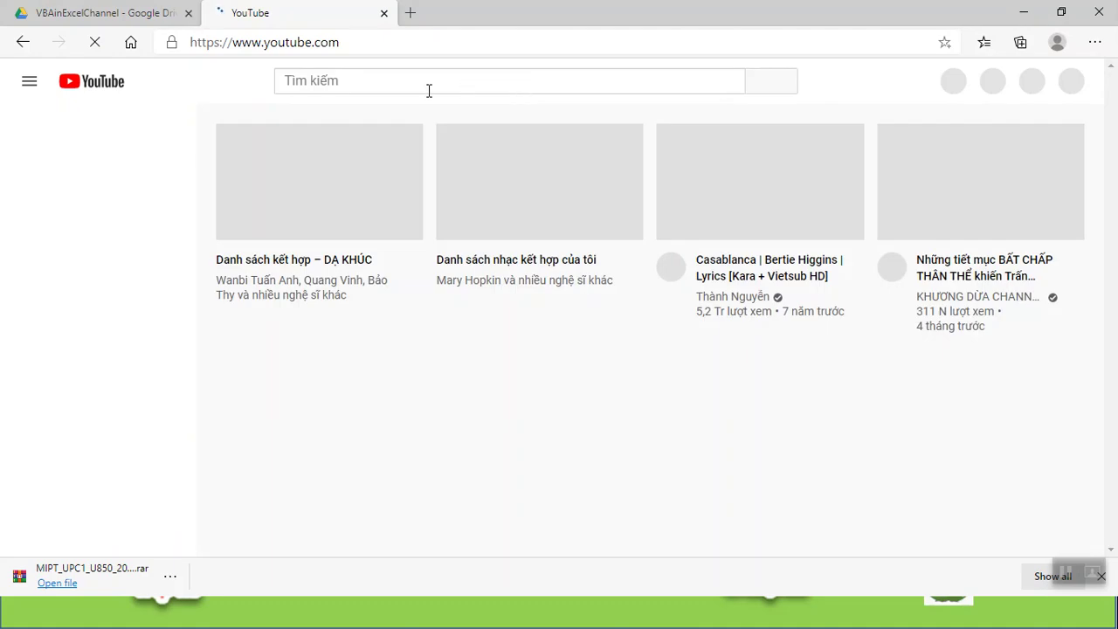
# Step: Search YouTube for the hashtag #vbainexcelchannel
pyautogui.click(392, 80)
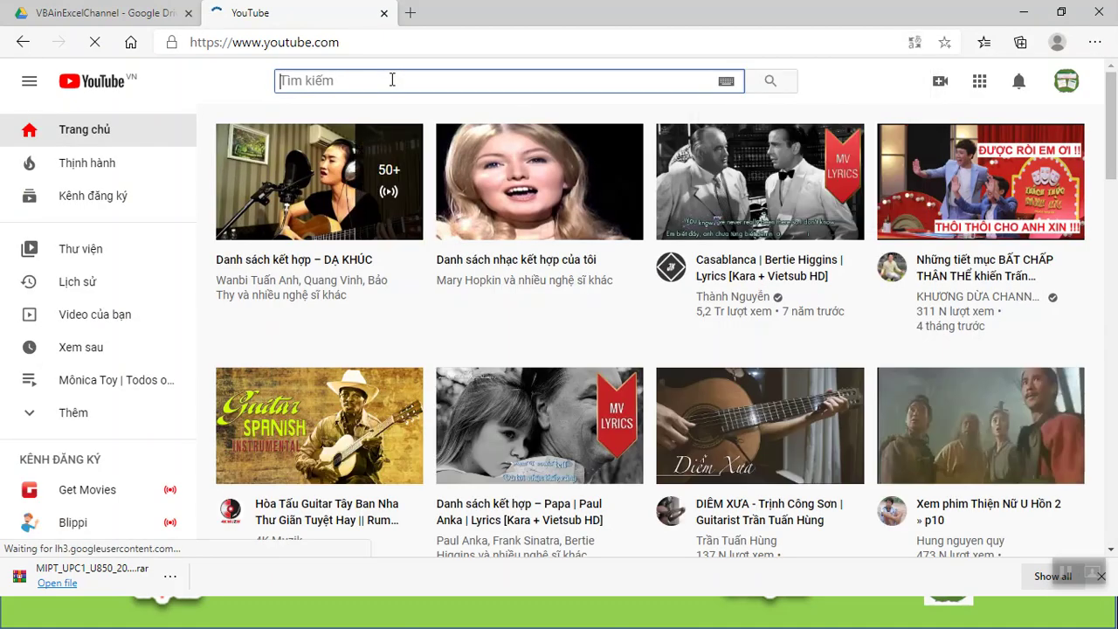
pyautogui.write('#v')
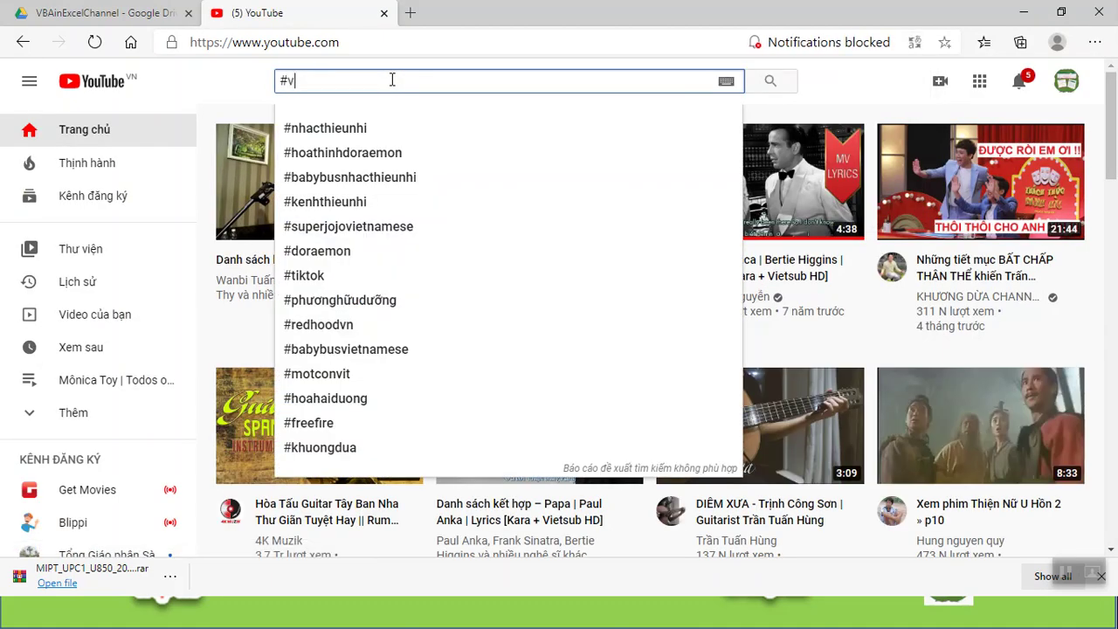
pyautogui.write('bai')
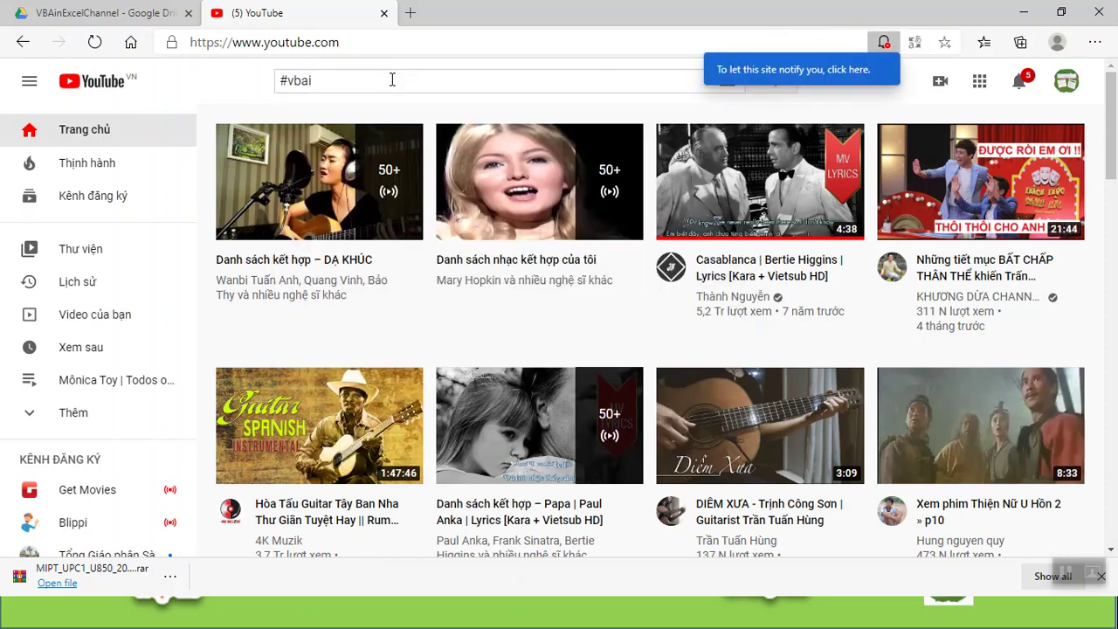
pyautogui.click(393, 80)
pyautogui.write('n')
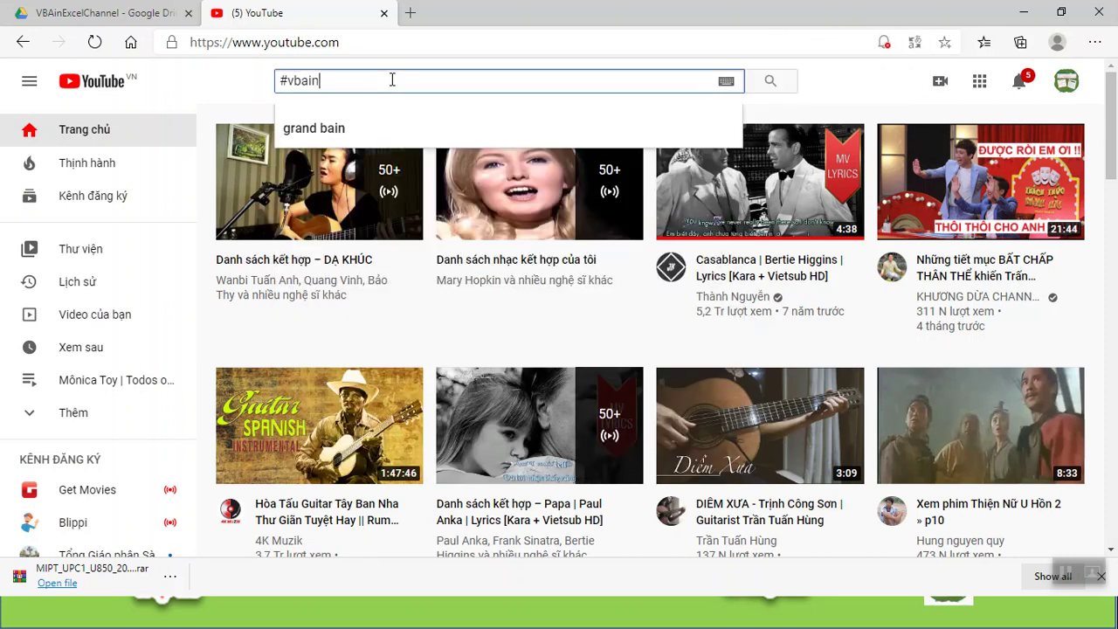
pyautogui.write('excelchannel')
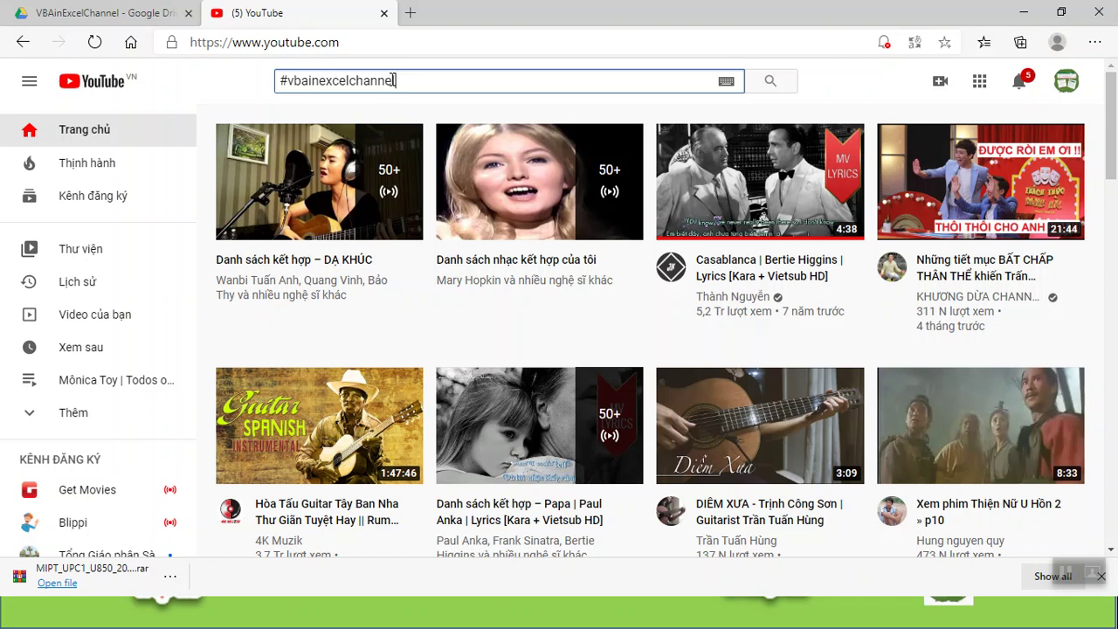
pyautogui.press('Return')
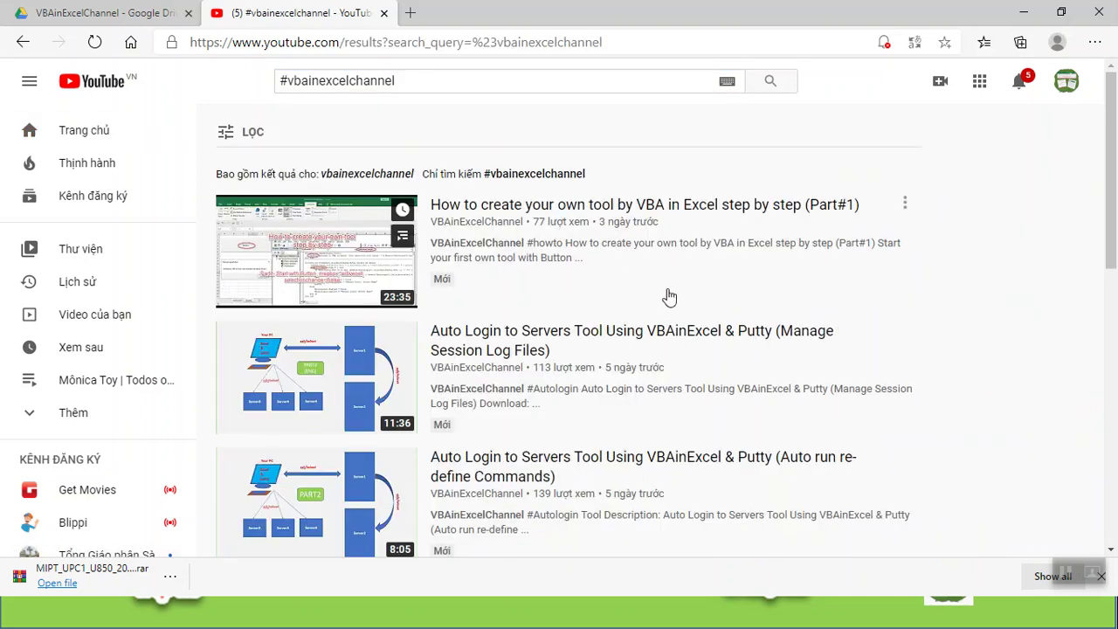
# Step: Play the Part#1 tutorial muted with its full description, then return to Excel's ReadDataFiles sheet
pyautogui.click(645, 215)
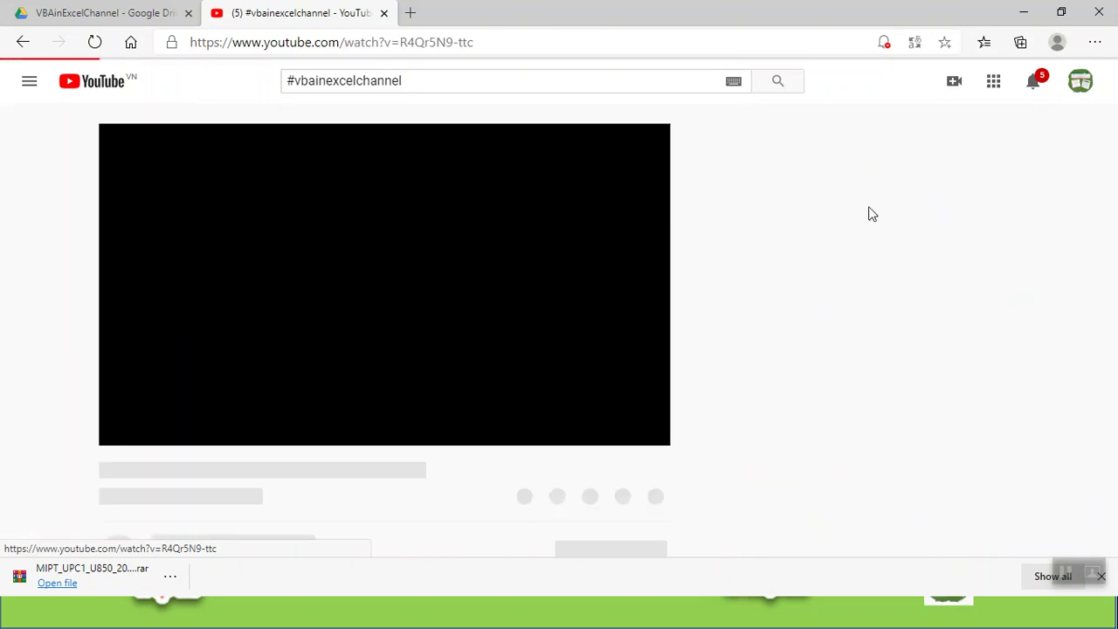
pyautogui.scroll(-3, 312, 338)
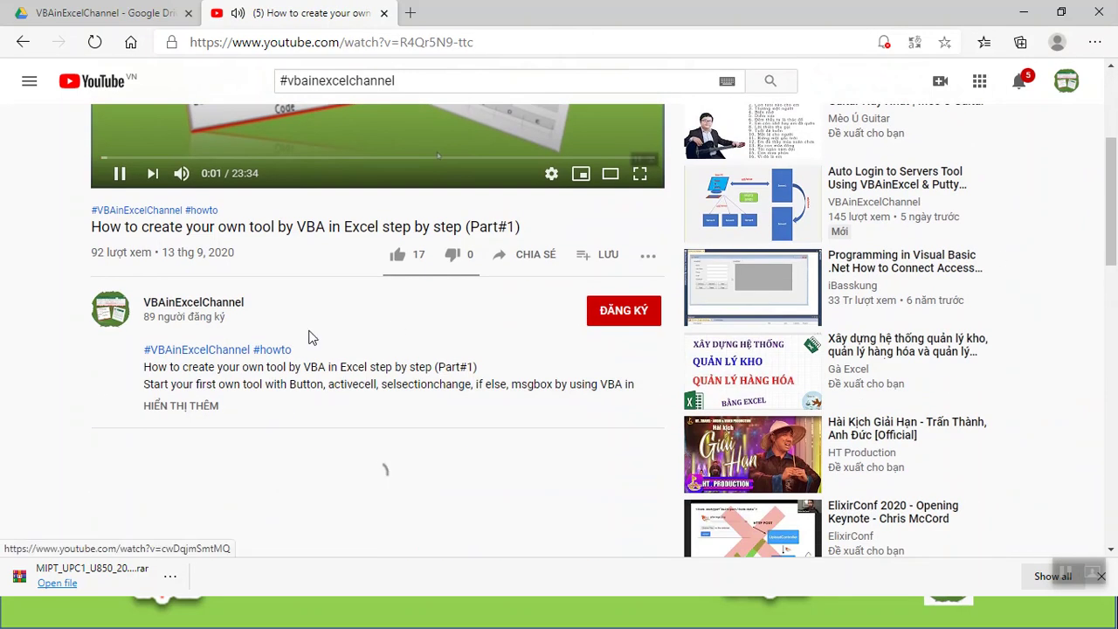
pyautogui.click(182, 173)
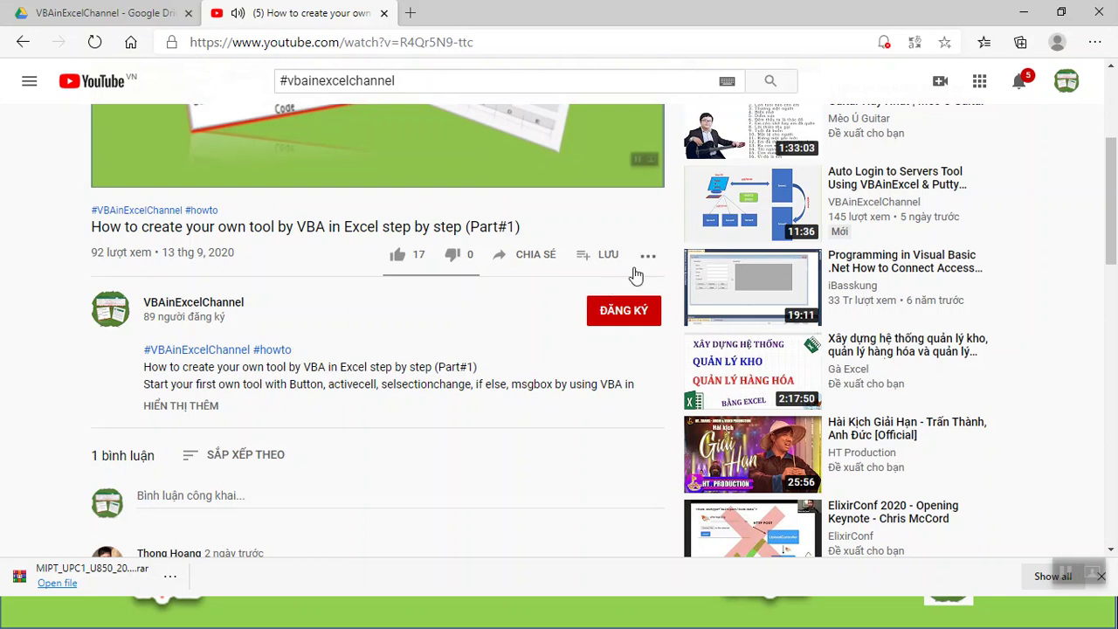
pyautogui.click(200, 410)
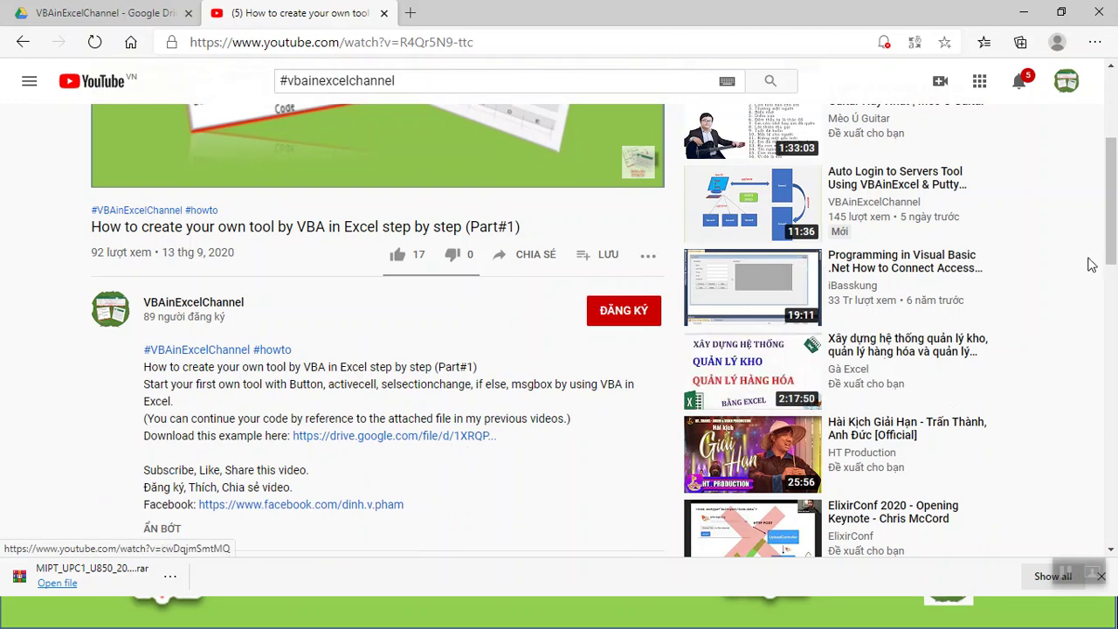
pyautogui.hotkey('alt', 'Tab')
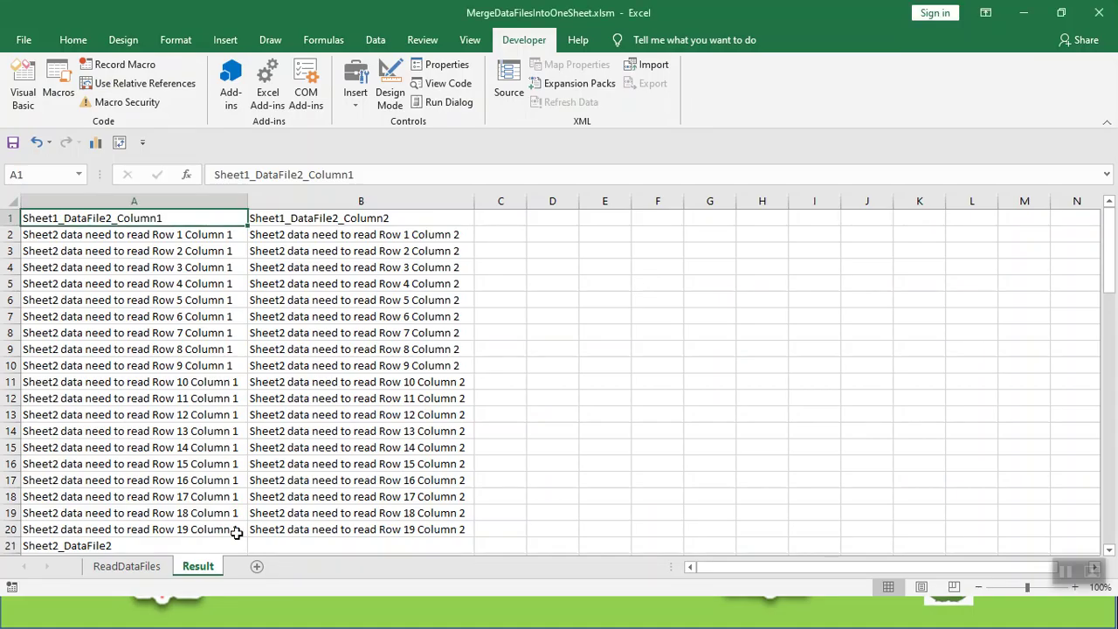
pyautogui.click(142, 569)
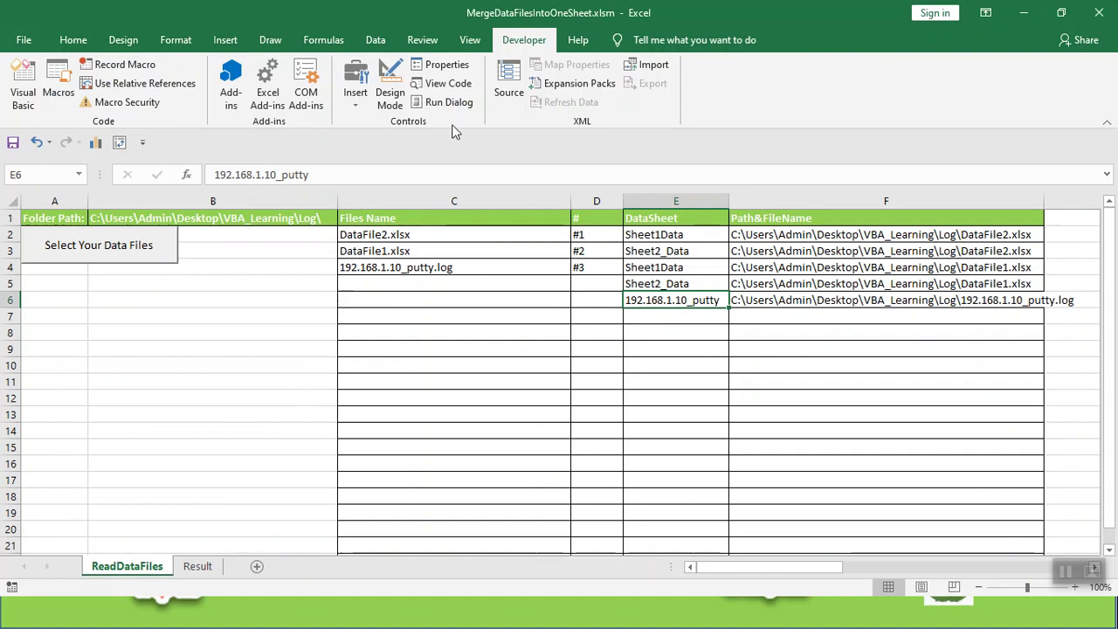
# Step: Switch on Design Mode on the Developer tab so the Select Your Data Files button becomes editable
pyautogui.click(390, 92)
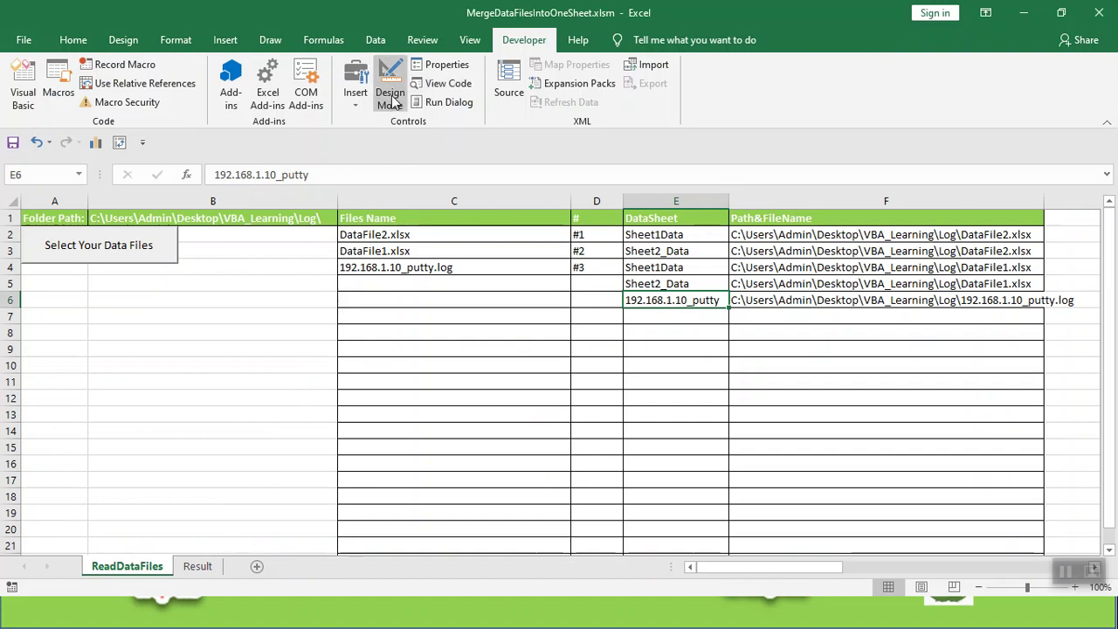